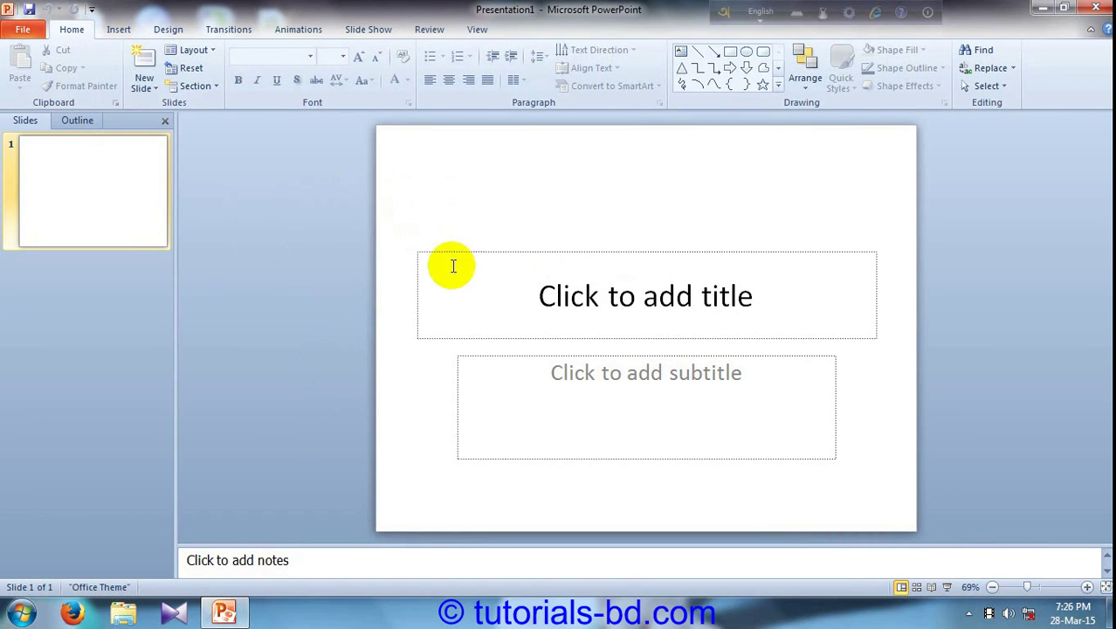
Place the cursor in the empty 'Click to add title' placeholder on the first slide
left_click(568, 310)
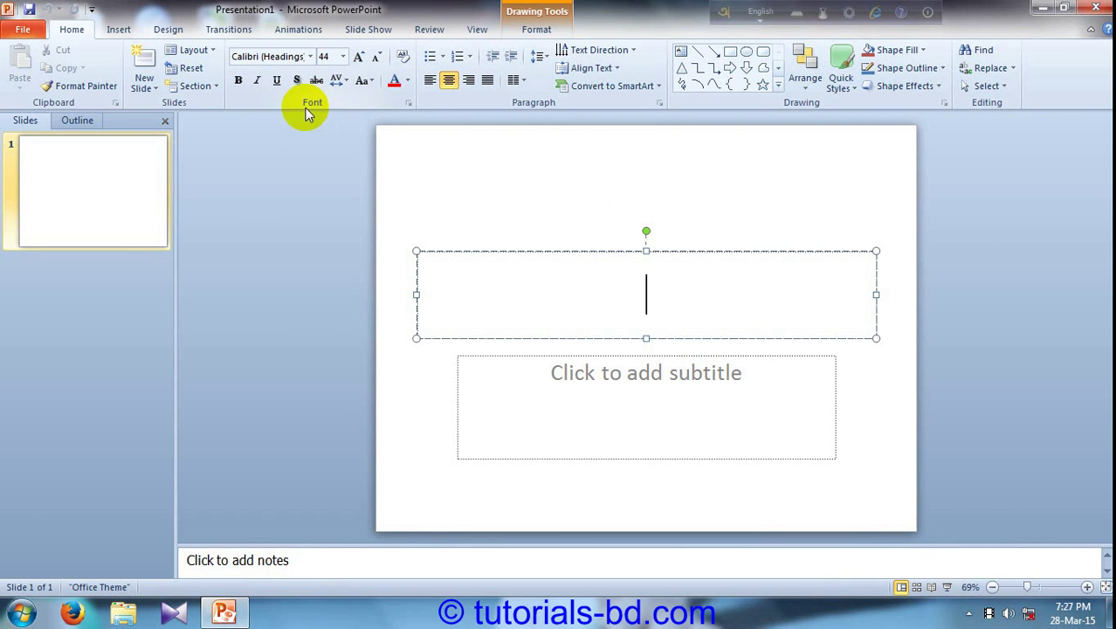
Embed an Excel Spreadsheet from Insert > Table on the title slide, then close PowerPoint
left_click(114, 34)
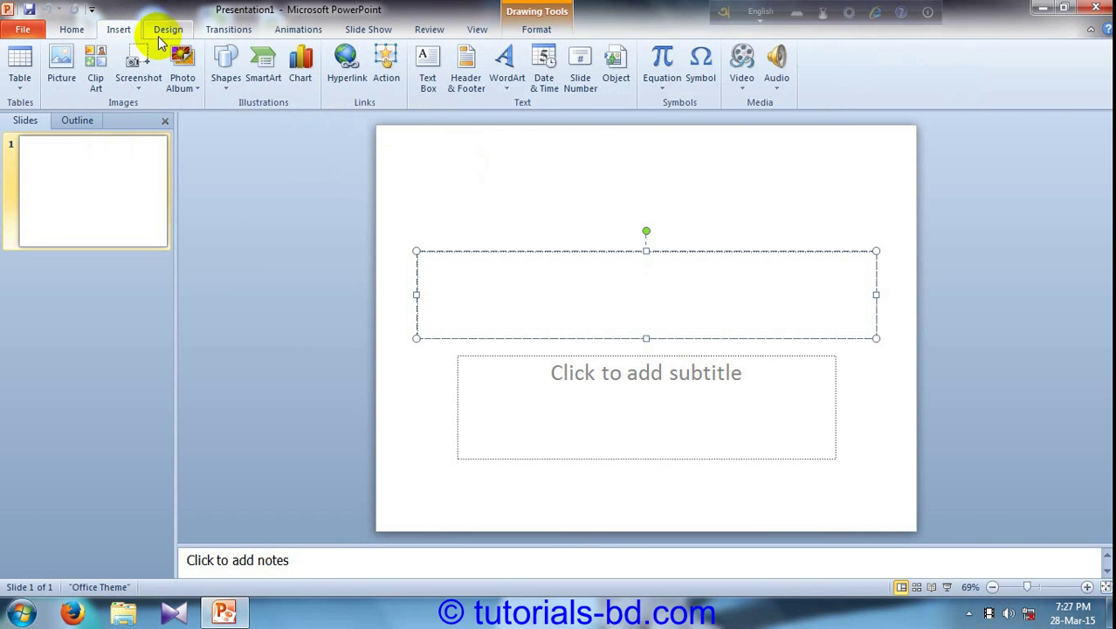
left_click(20, 83)
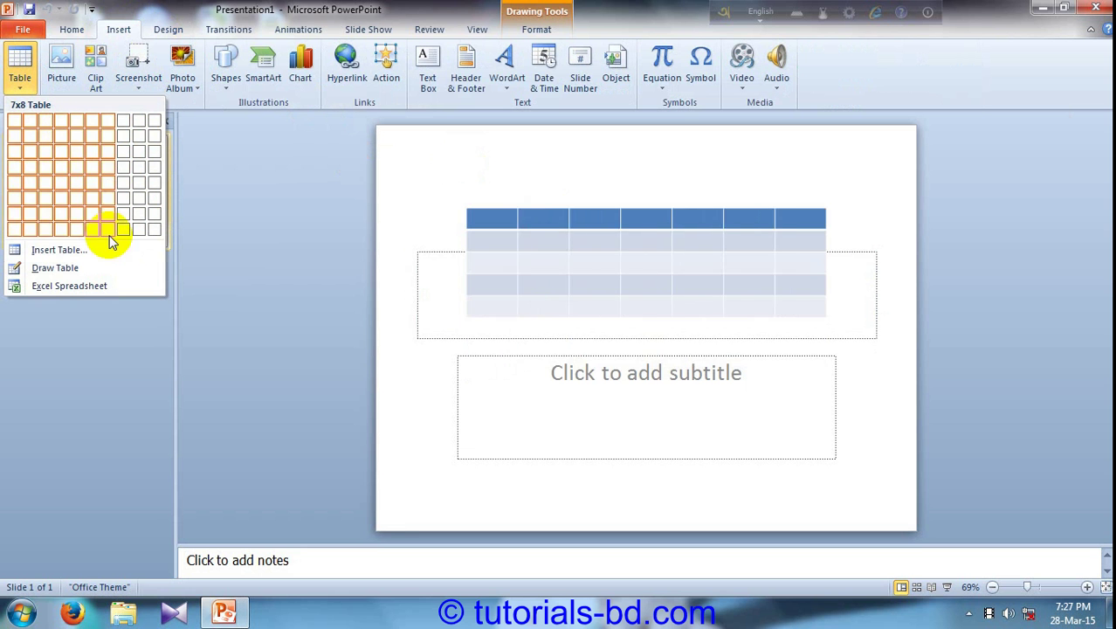
left_click(39, 288)
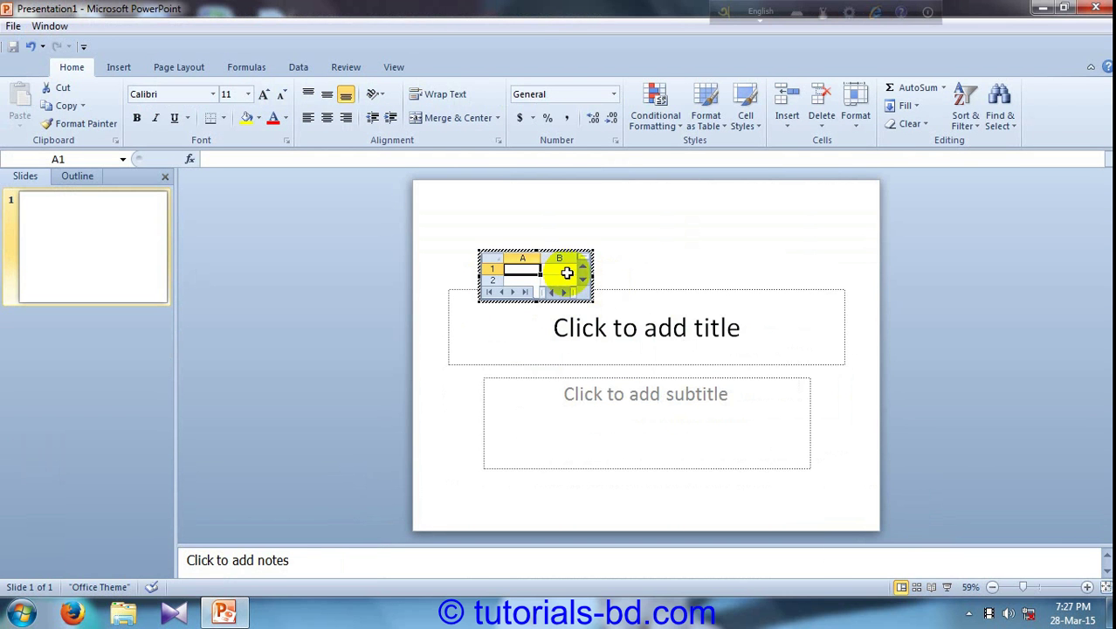
left_click(1104, 7)
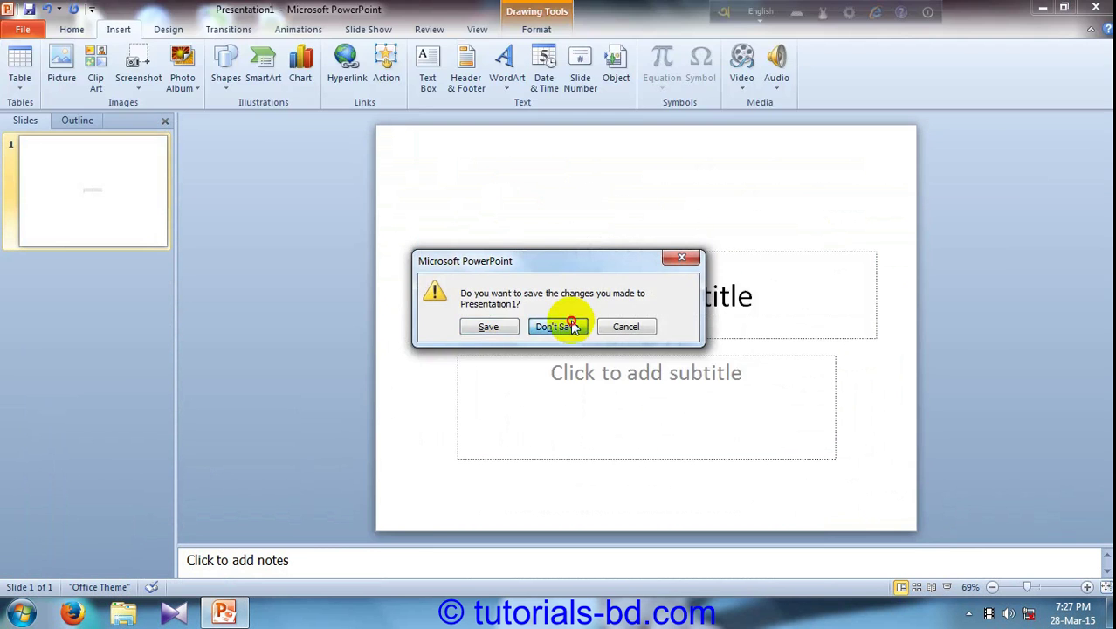
Discard the changes and relaunch PowerPoint 2010 from All Programs > Microsoft Office
left_click(570, 322)
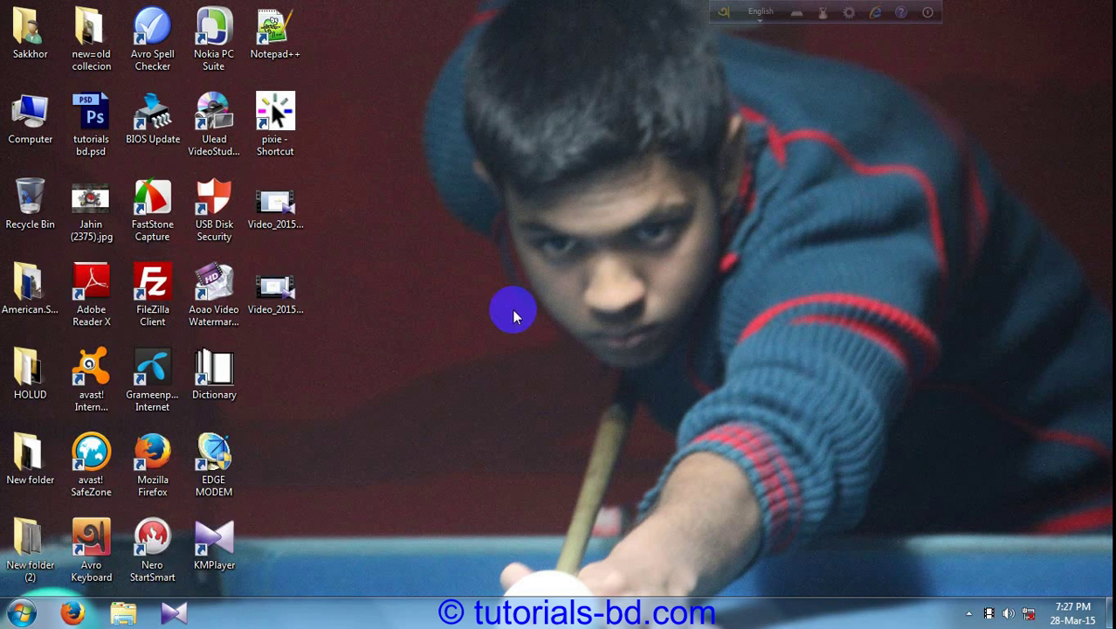
left_click(21, 614)
left_click(50, 549)
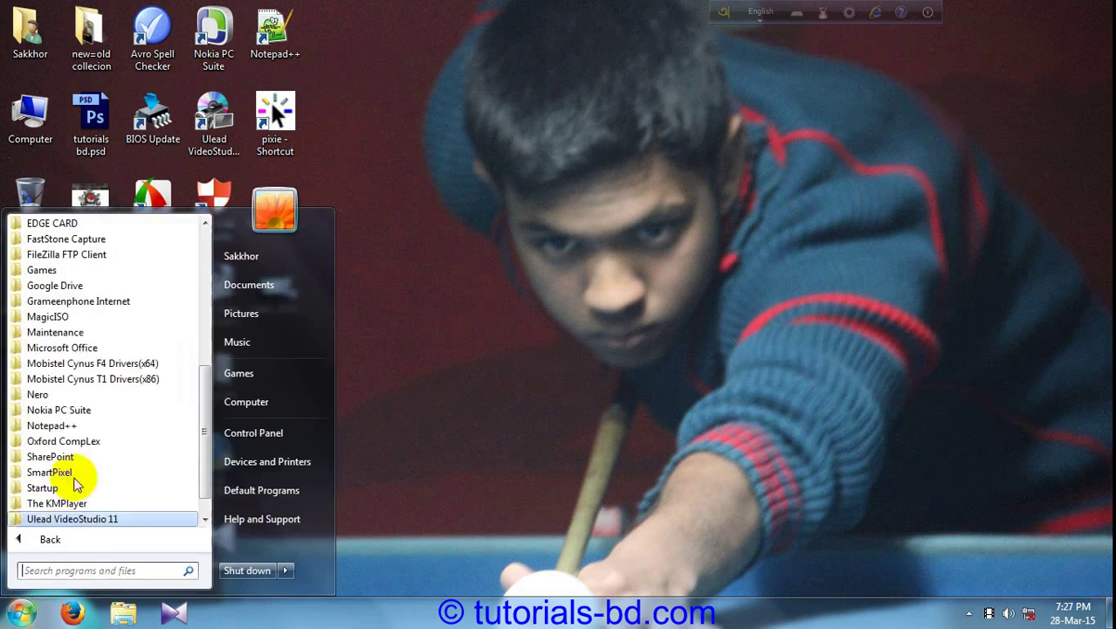
left_click(70, 349)
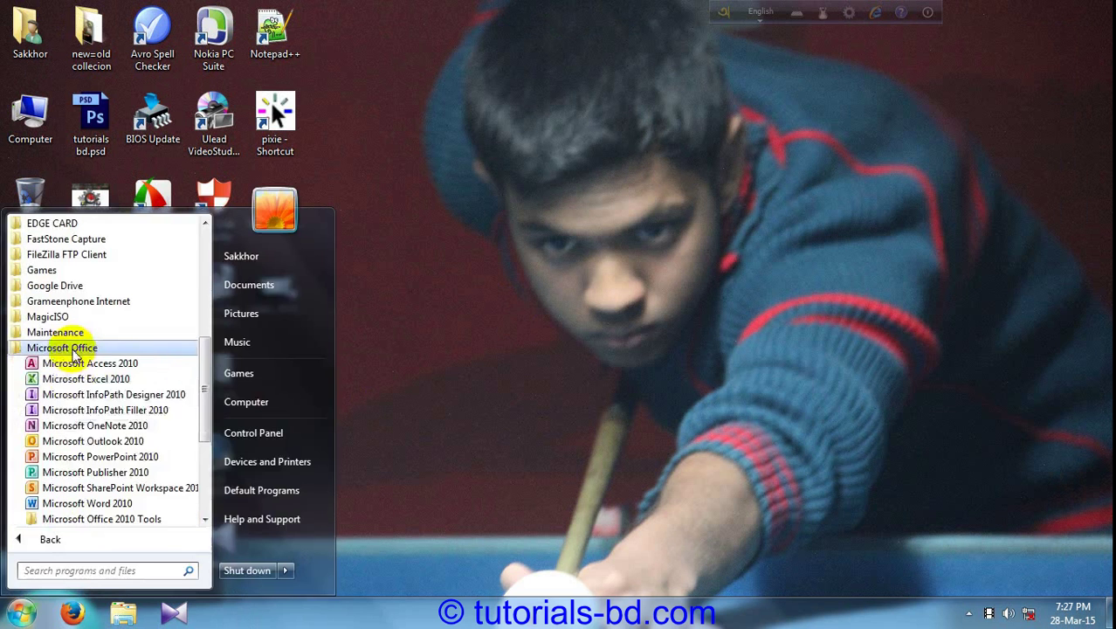
left_click(75, 456)
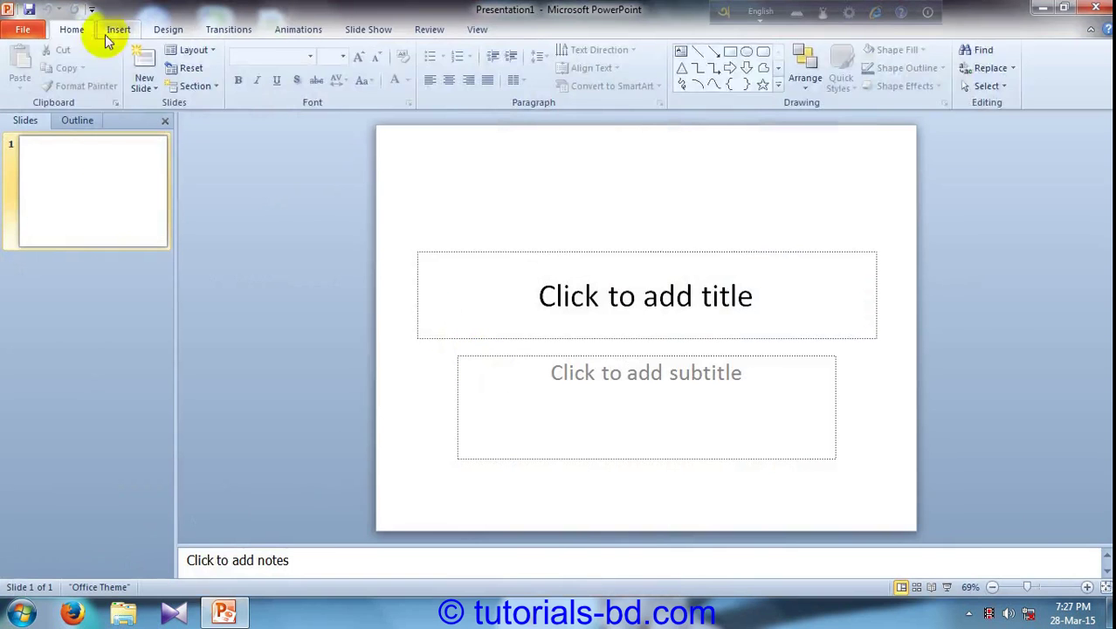
Select the title placeholder, open and dismiss Photo Album, then show the Video insert options
left_click(119, 33)
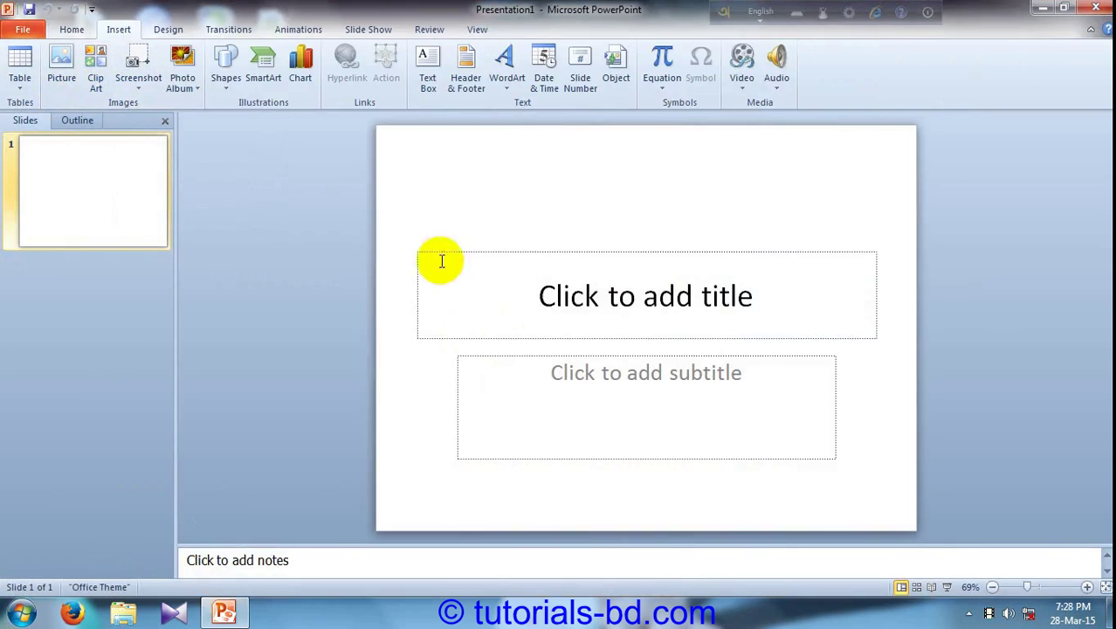
left_click(572, 288)
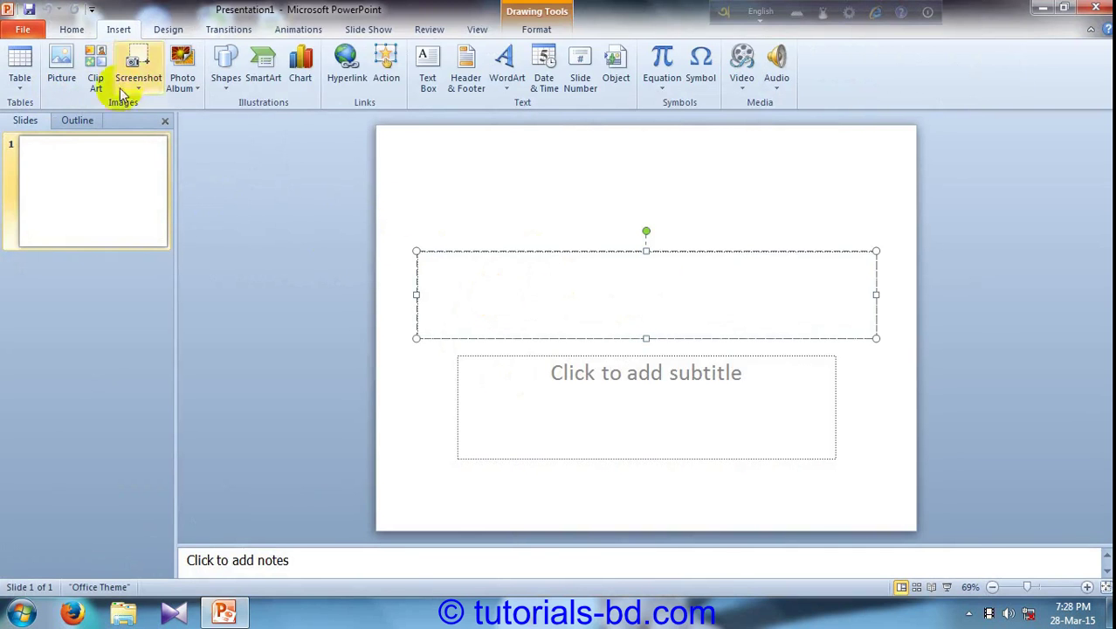
left_click(188, 93)
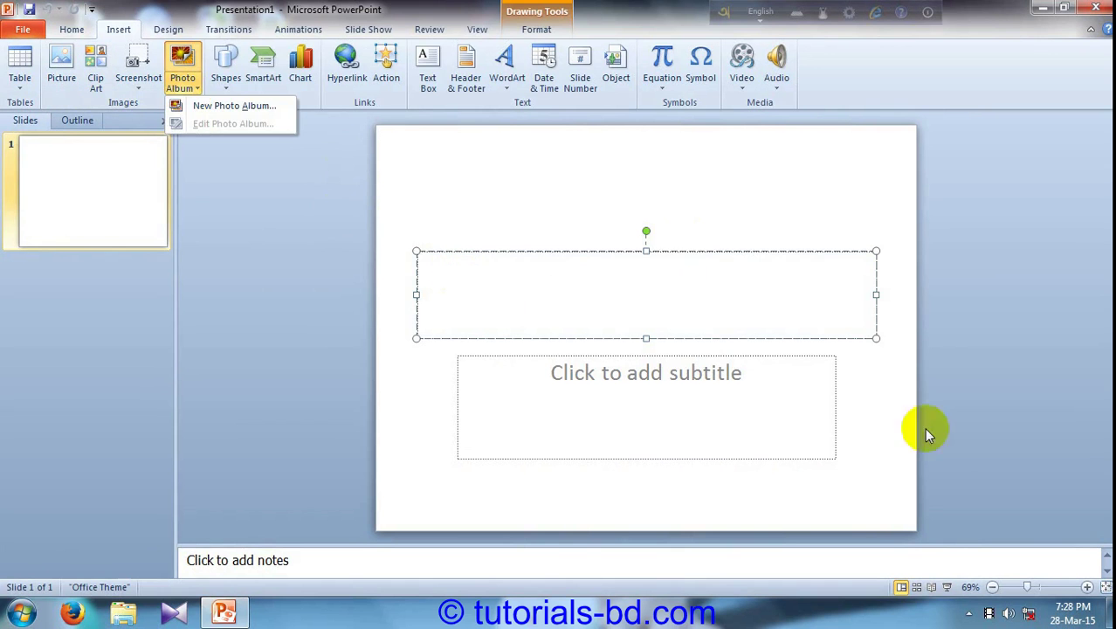
left_click(504, 280)
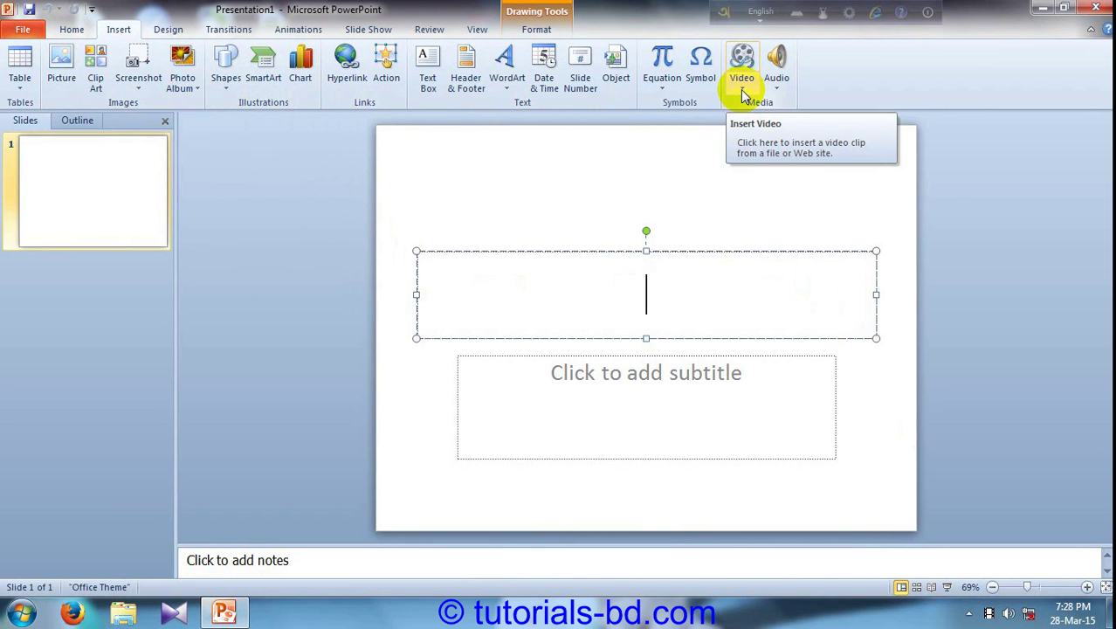
left_click(744, 94)
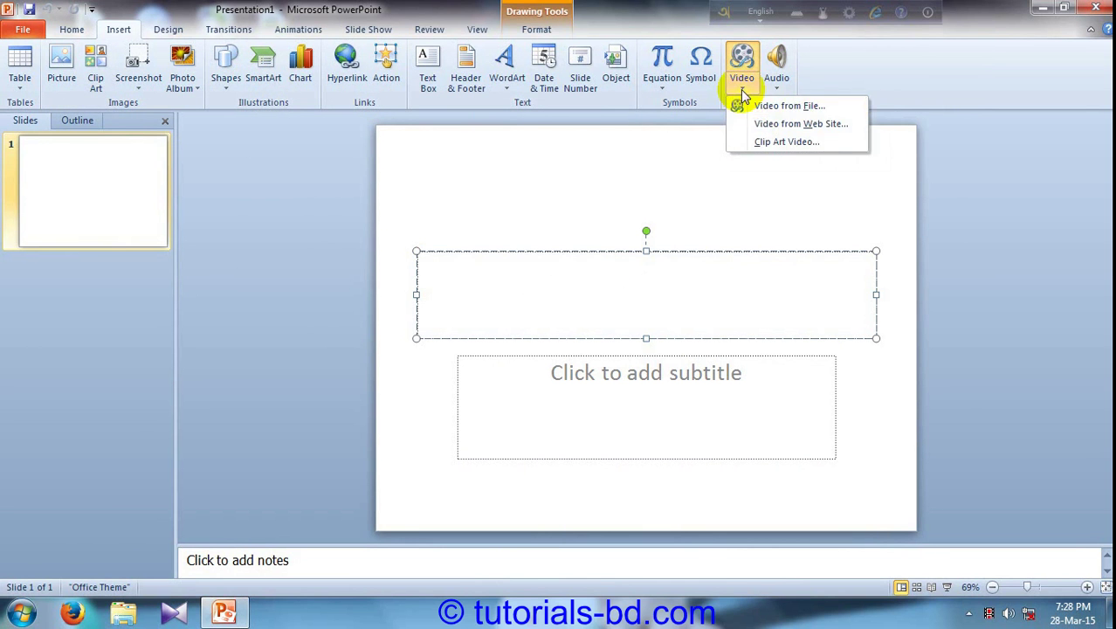
left_click(786, 106)
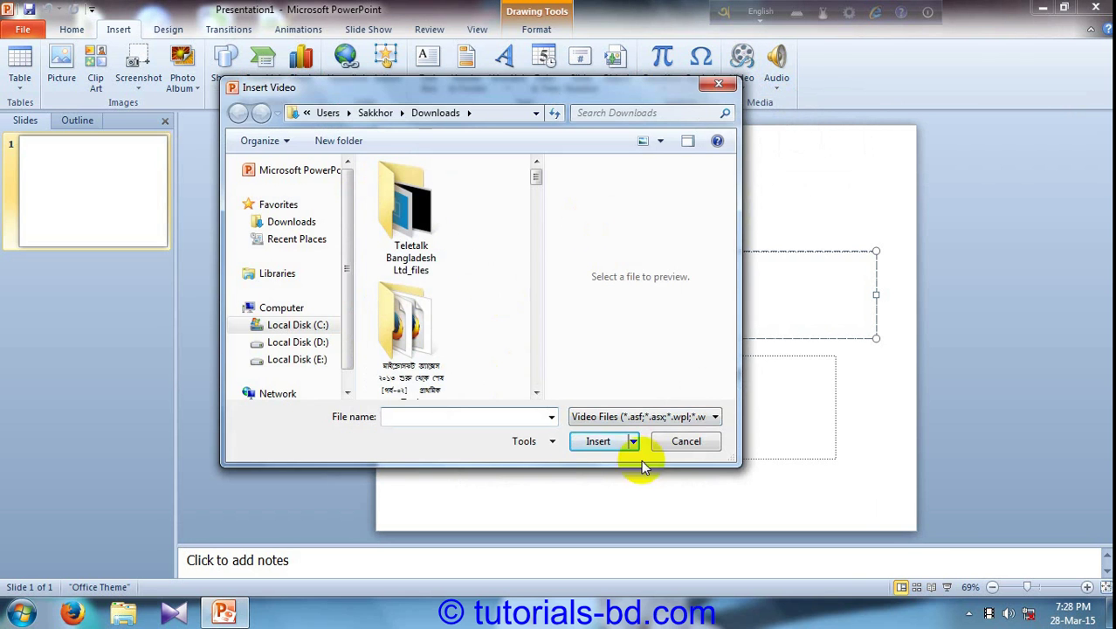
left_click(675, 442)
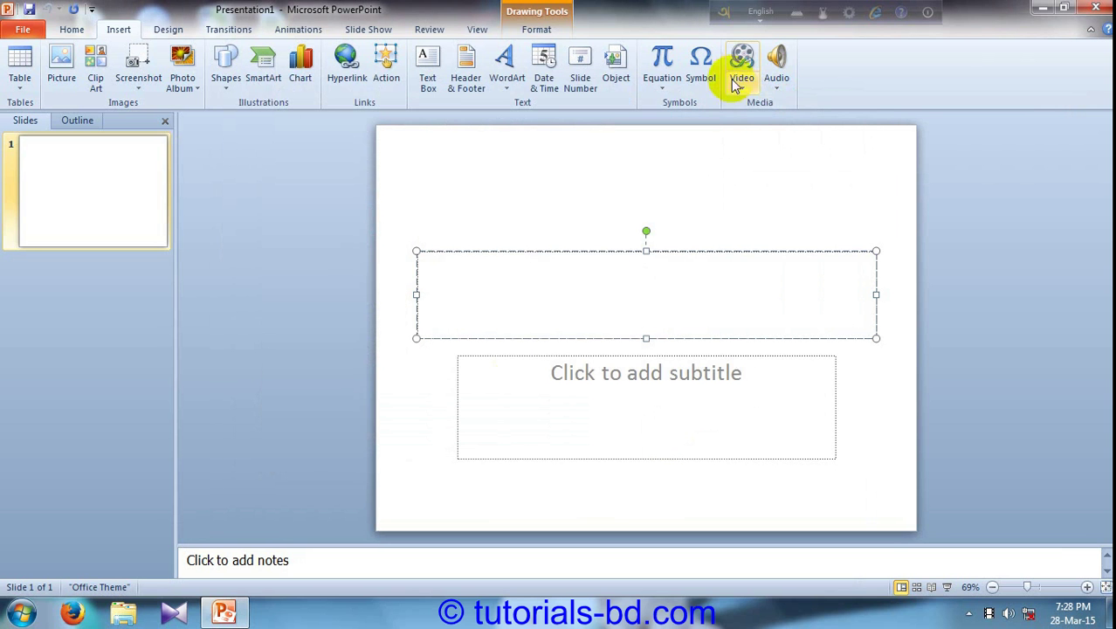
left_click(735, 89)
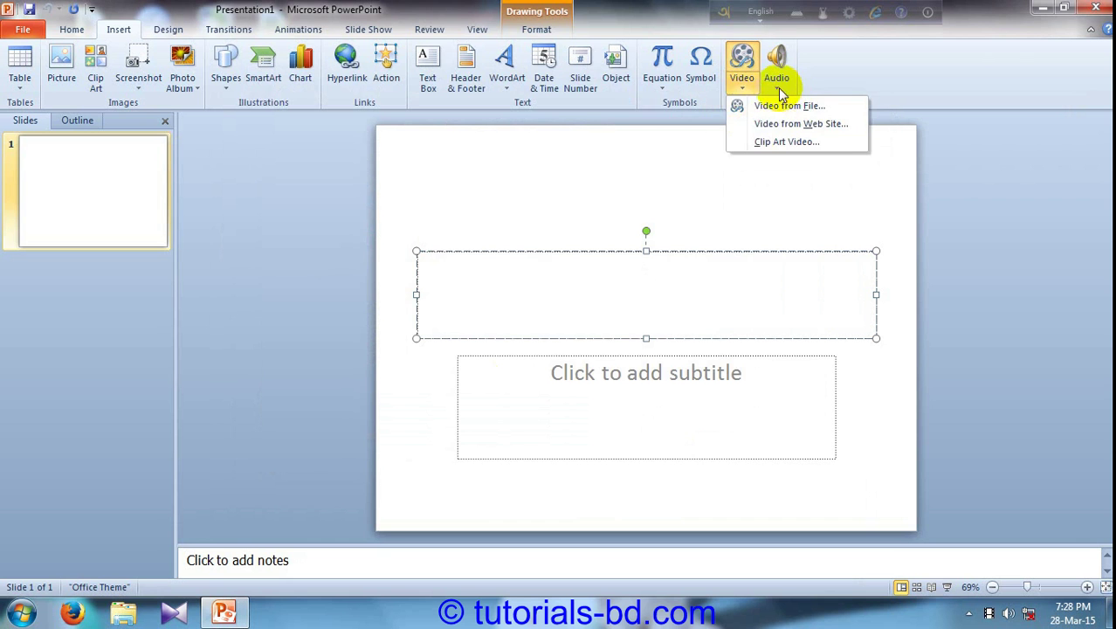
left_click(778, 90)
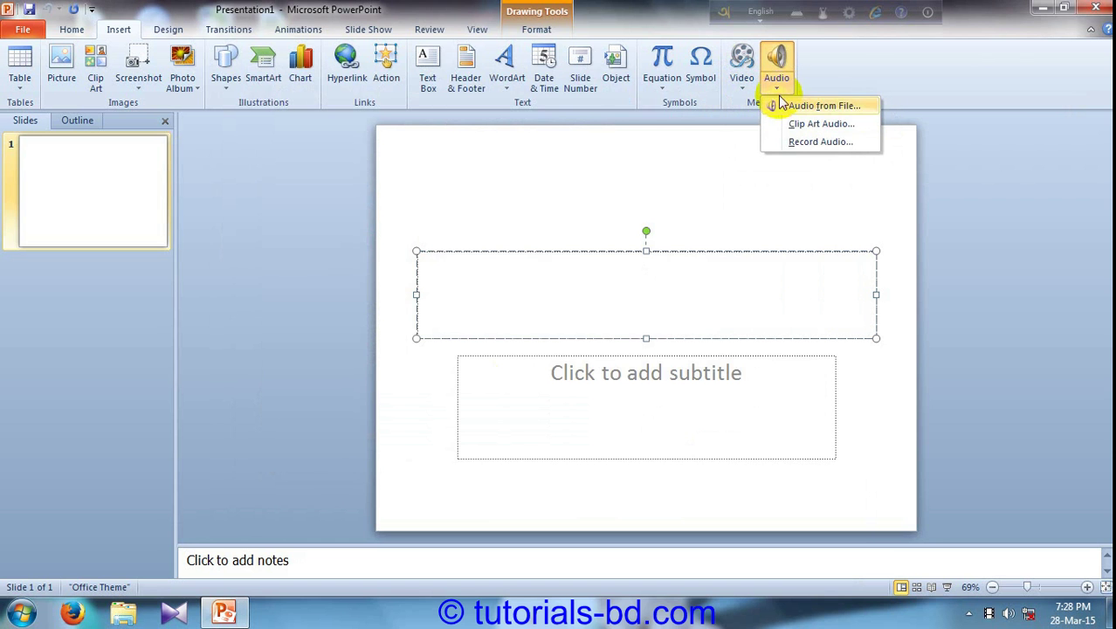
left_click(501, 278)
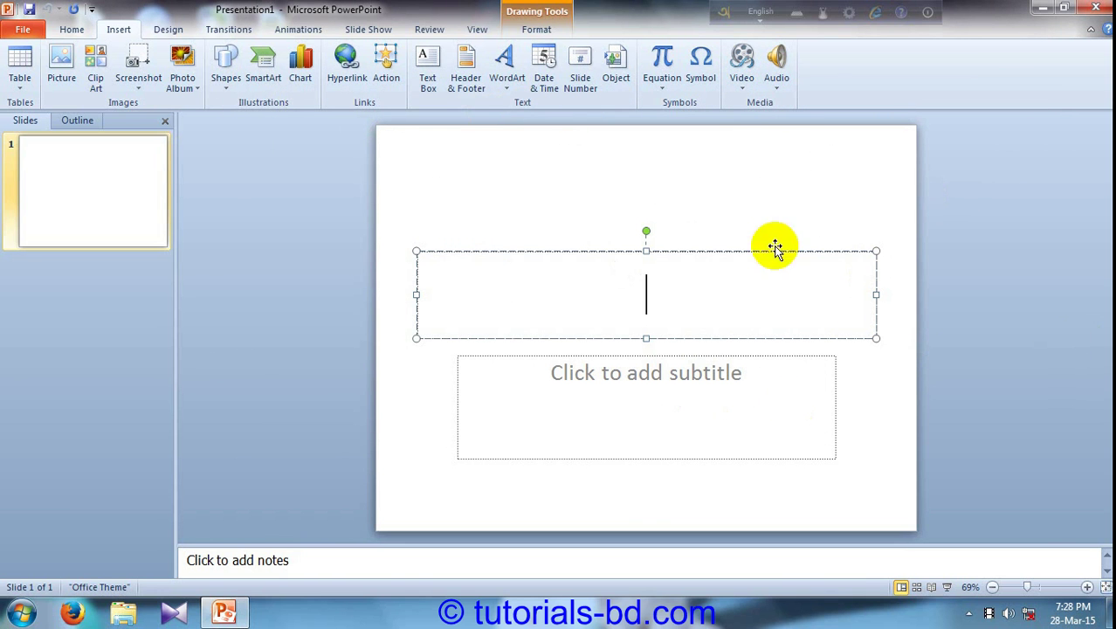
Insert Desert.jpg from Libraries > Pictures > Sample Pictures so it fills the slide
left_click(57, 70)
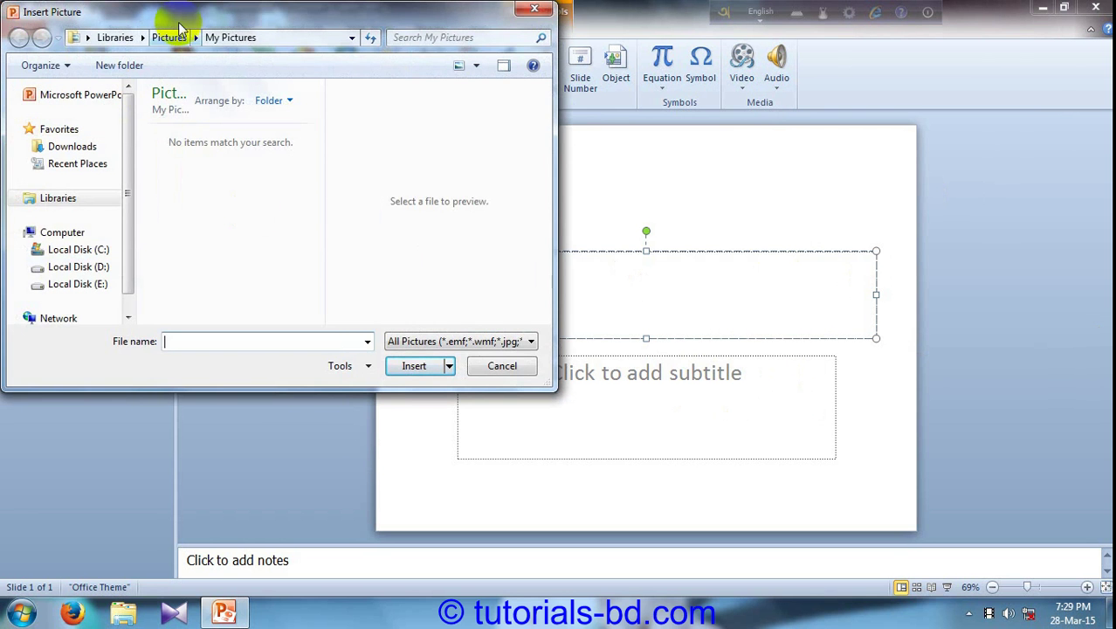
left_click_drag(179, 23, 386, 130)
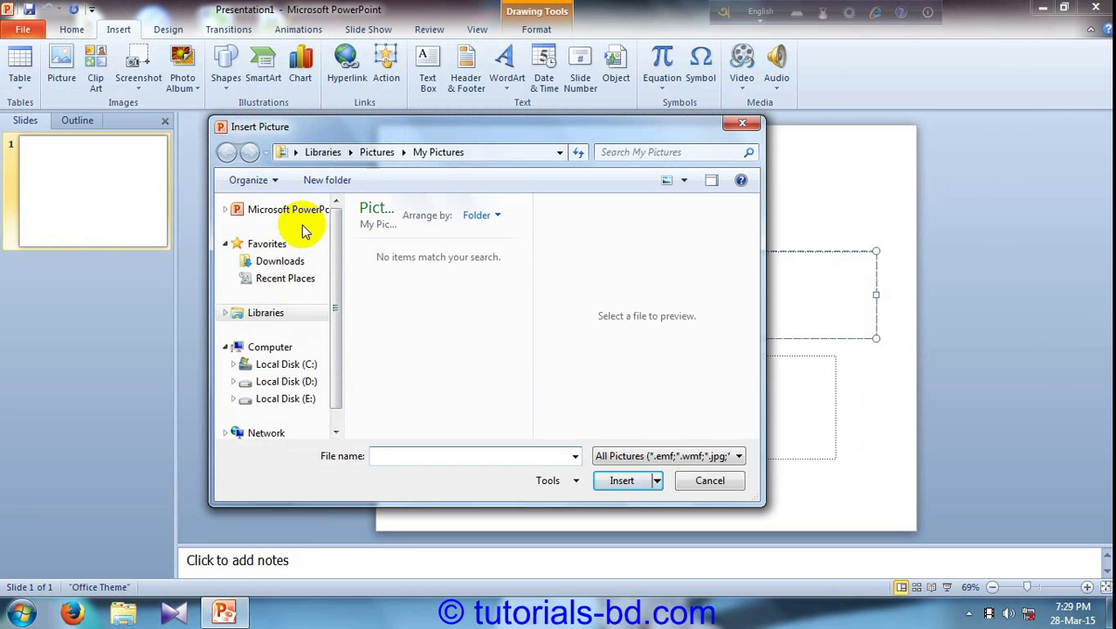
mouse_move(337, 257)
left_mouse_down()
mouse_move(334, 306)
mouse_move(335, 255)
left_mouse_up()
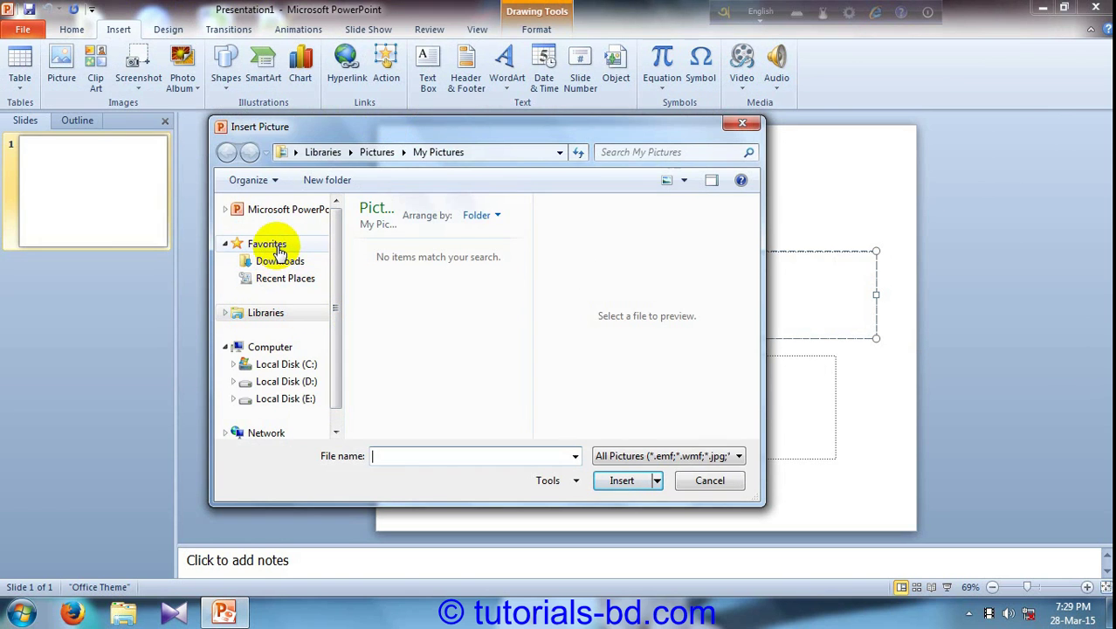
left_click(276, 245)
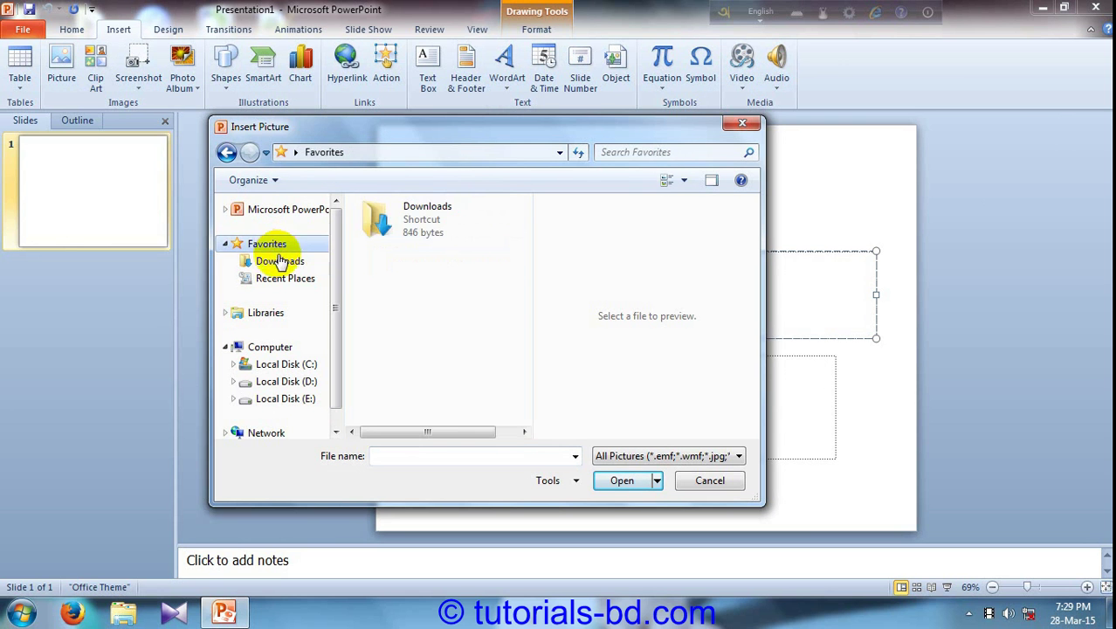
left_click(280, 261)
left_click(284, 280)
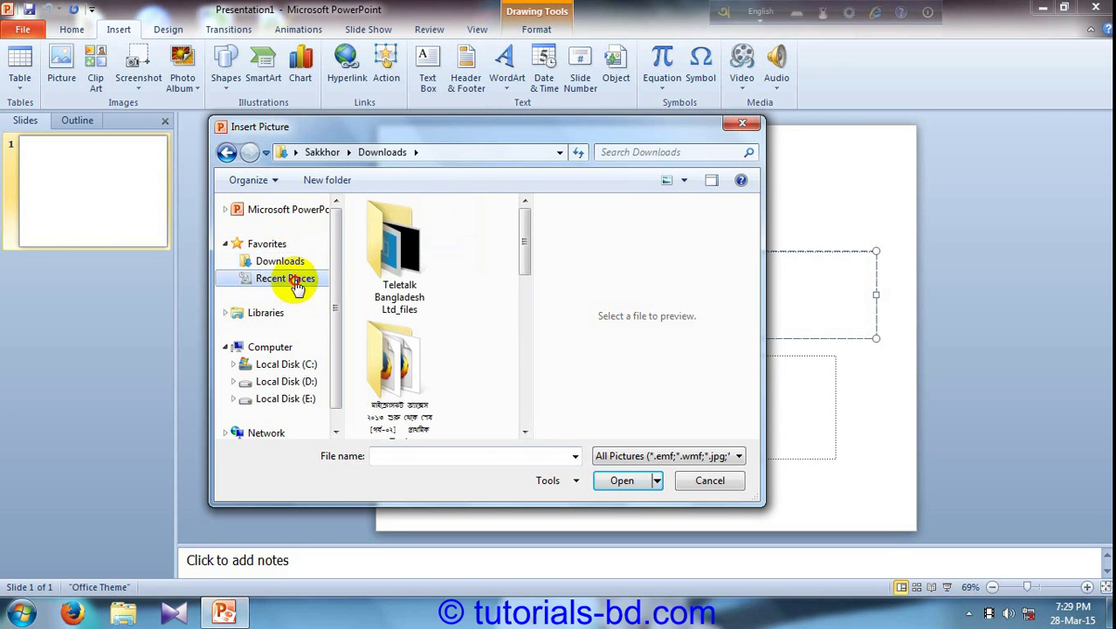
left_click(292, 315)
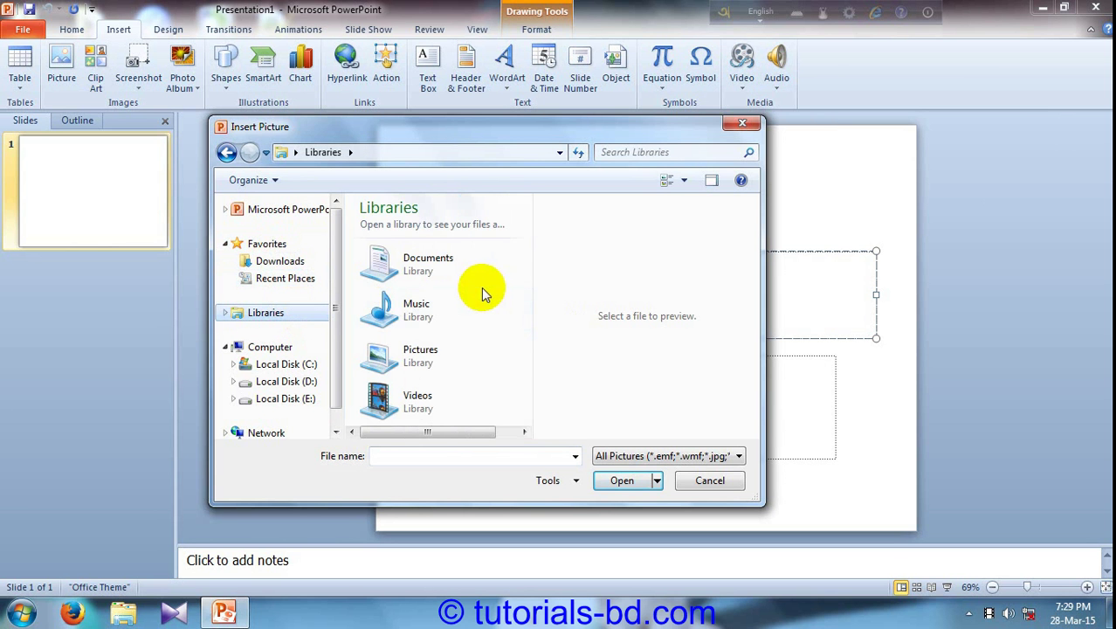
double_click(436, 358)
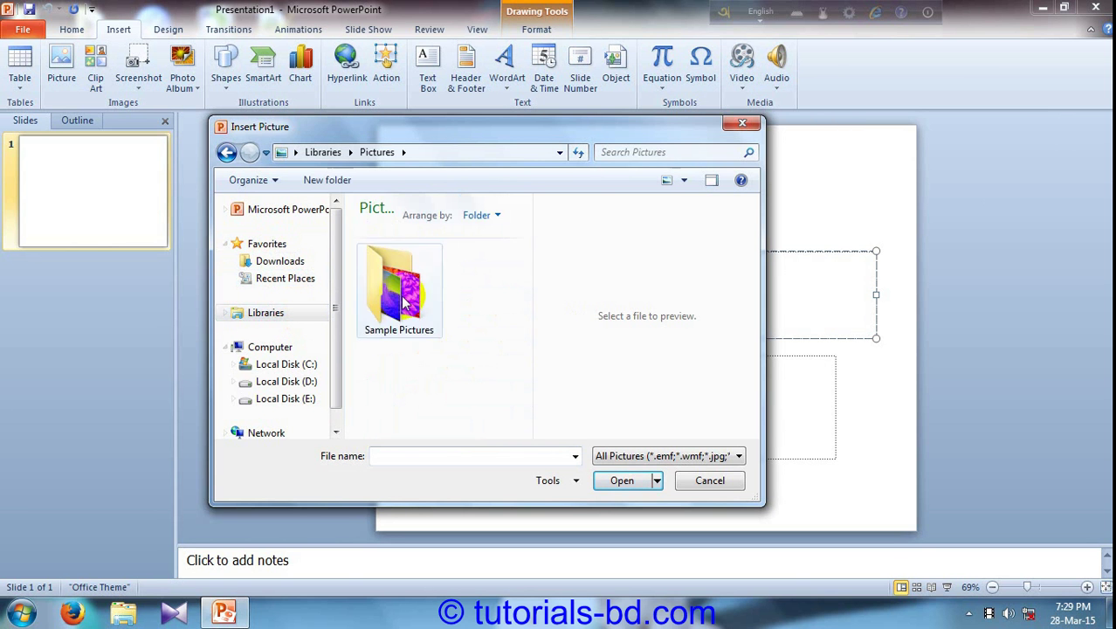
double_click(404, 301)
double_click(399, 363)
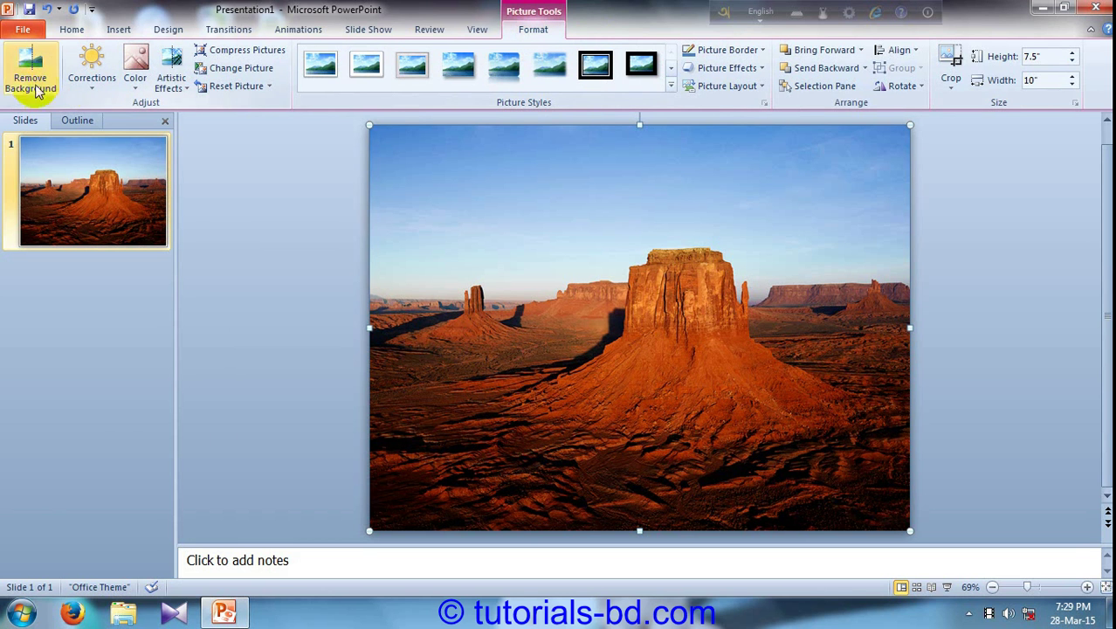
Start Remove Background on the desert photo, then discard all changes to restore it
left_click(695, 253)
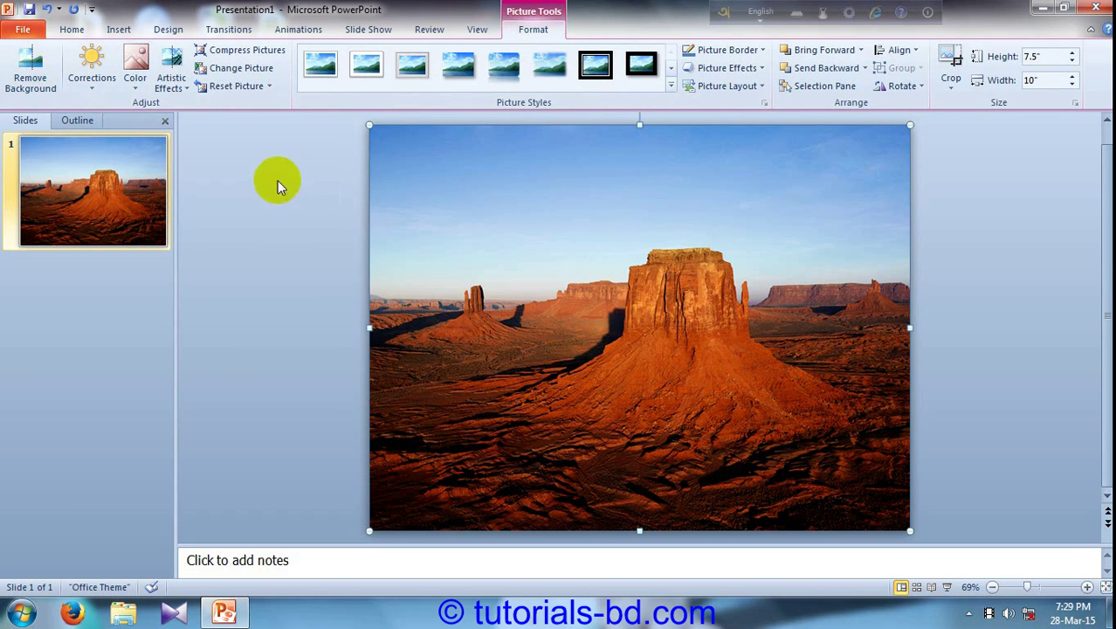
left_click(39, 70)
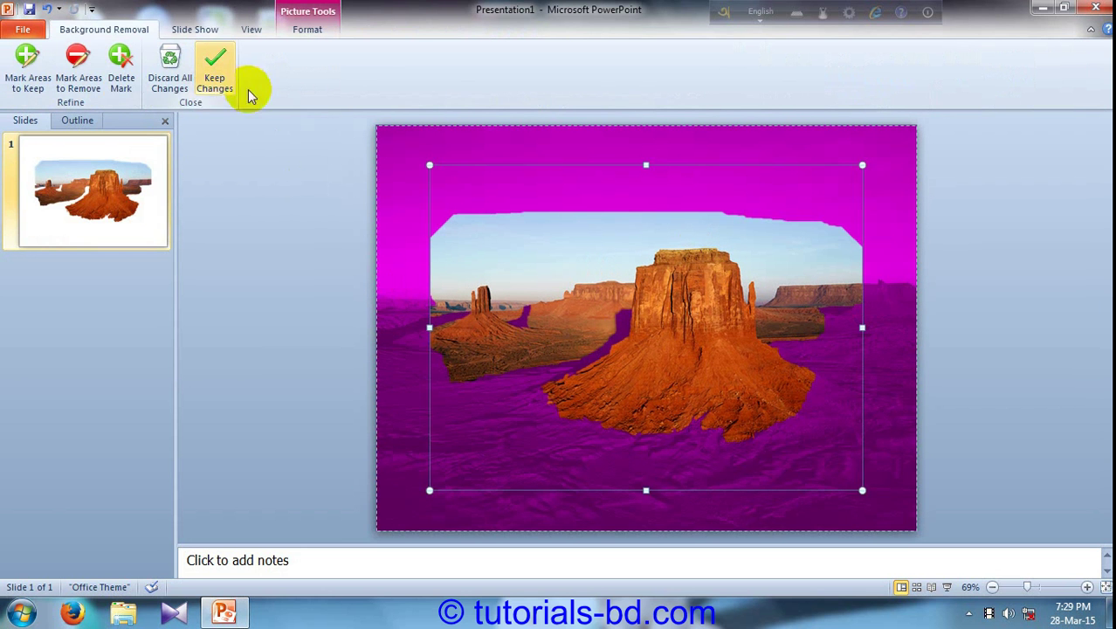
left_click(169, 83)
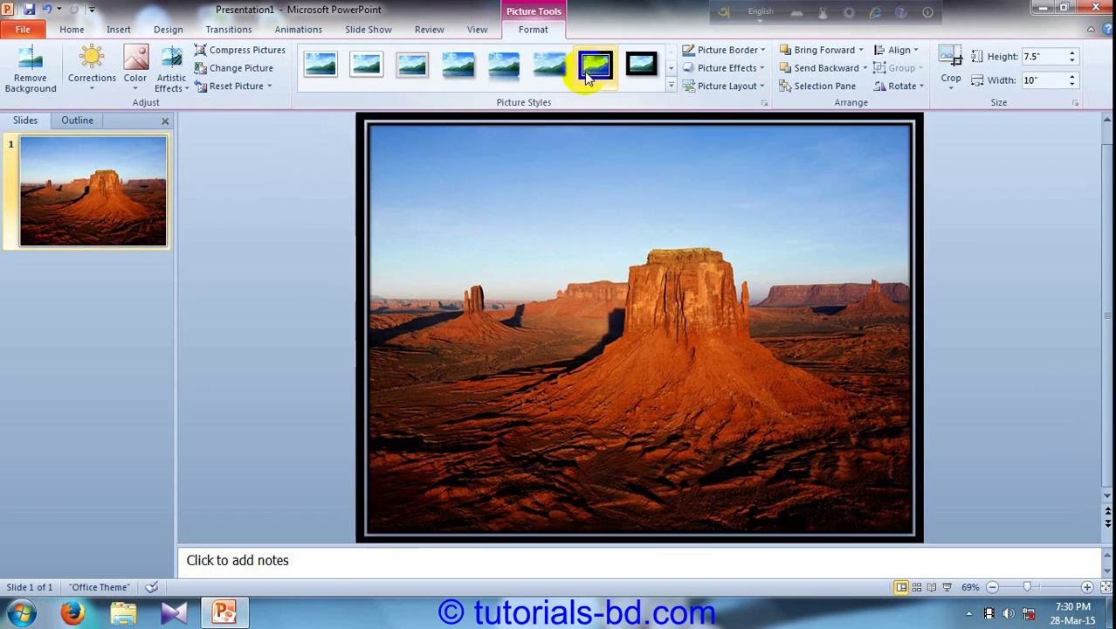
Apply the Metal Oval picture style to the desert photo and move it up-left
left_click(669, 87)
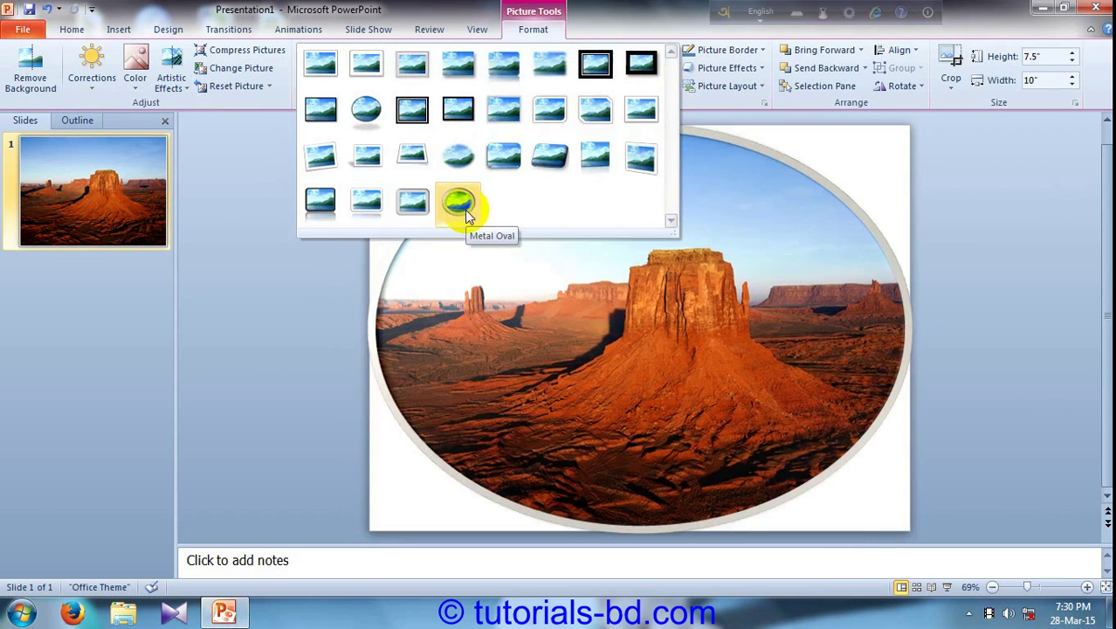
left_click(465, 210)
mouse_move(581, 324)
left_mouse_down()
mouse_move(436, 305)
mouse_move(362, 316)
left_mouse_up()
Select the title placeholder hidden behind the photo, drag it out, and delete it
left_click(792, 317)
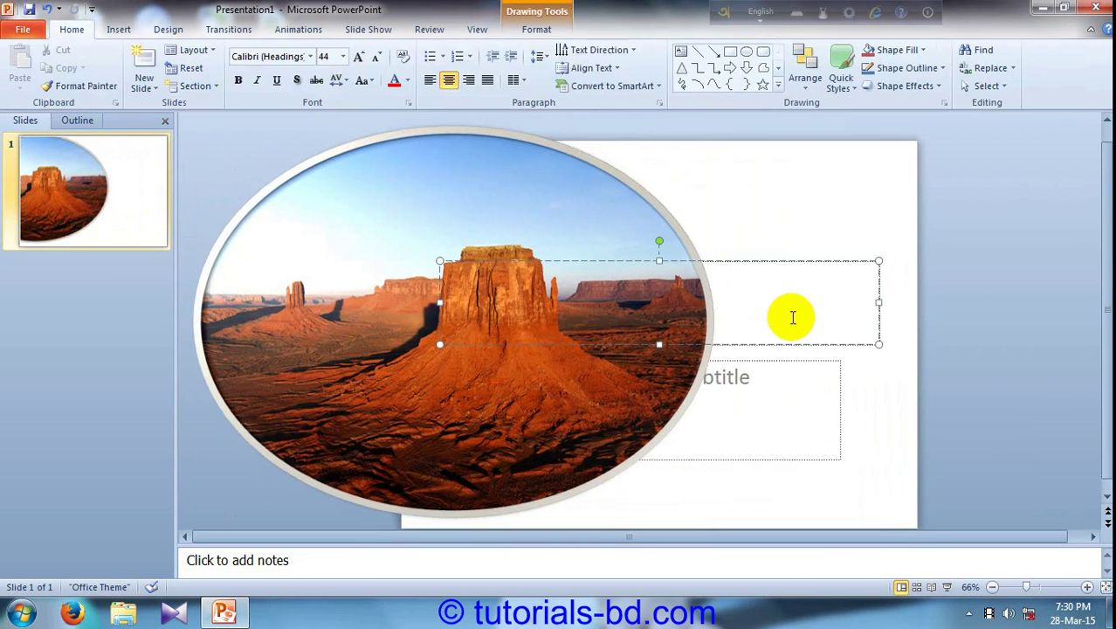
left_click(661, 245)
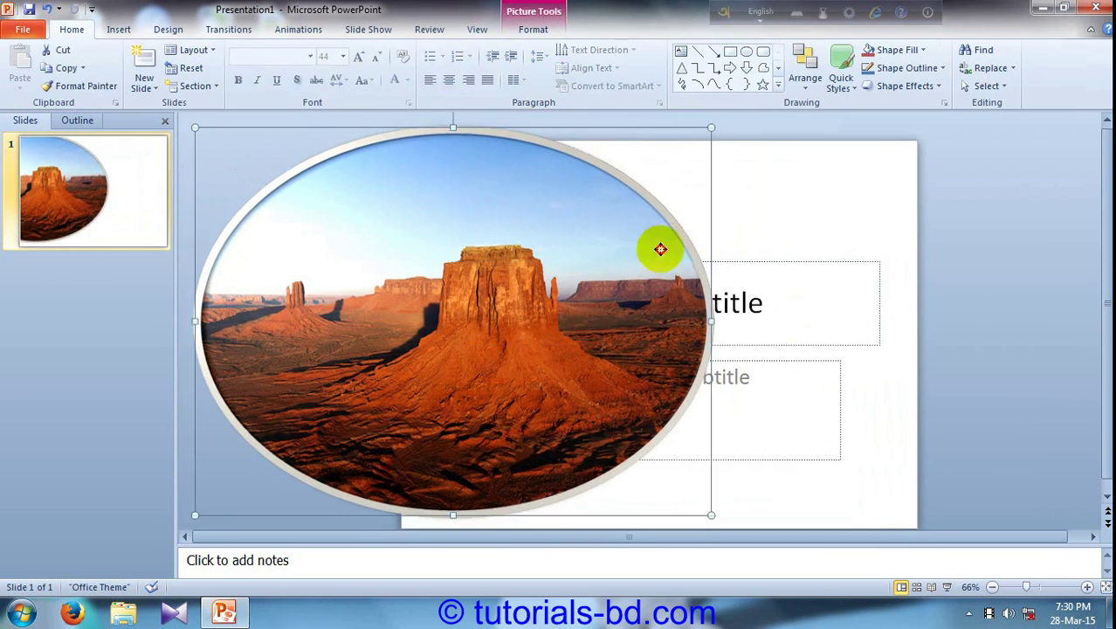
left_click(763, 275)
left_click(690, 282)
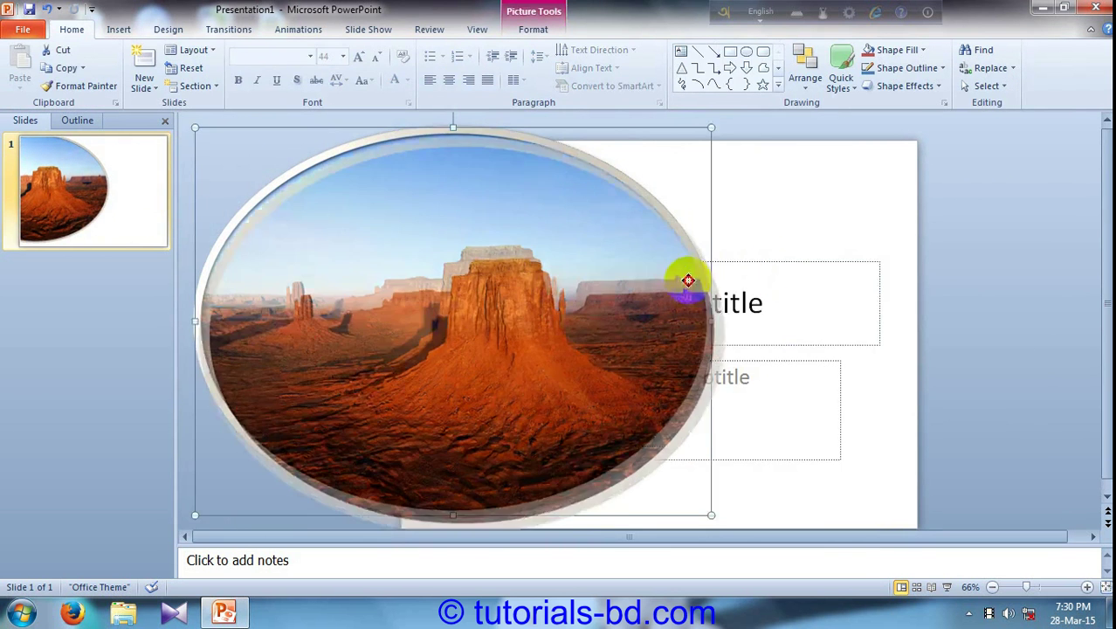
left_click(805, 287)
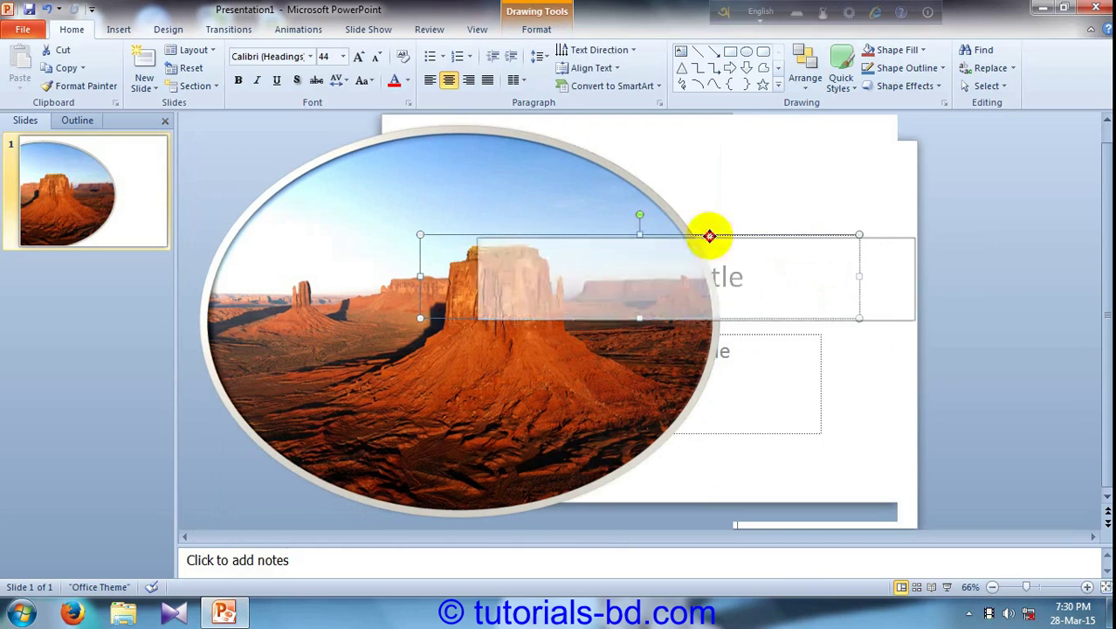
left_click_drag(646, 238, 795, 238)
key("Delete")
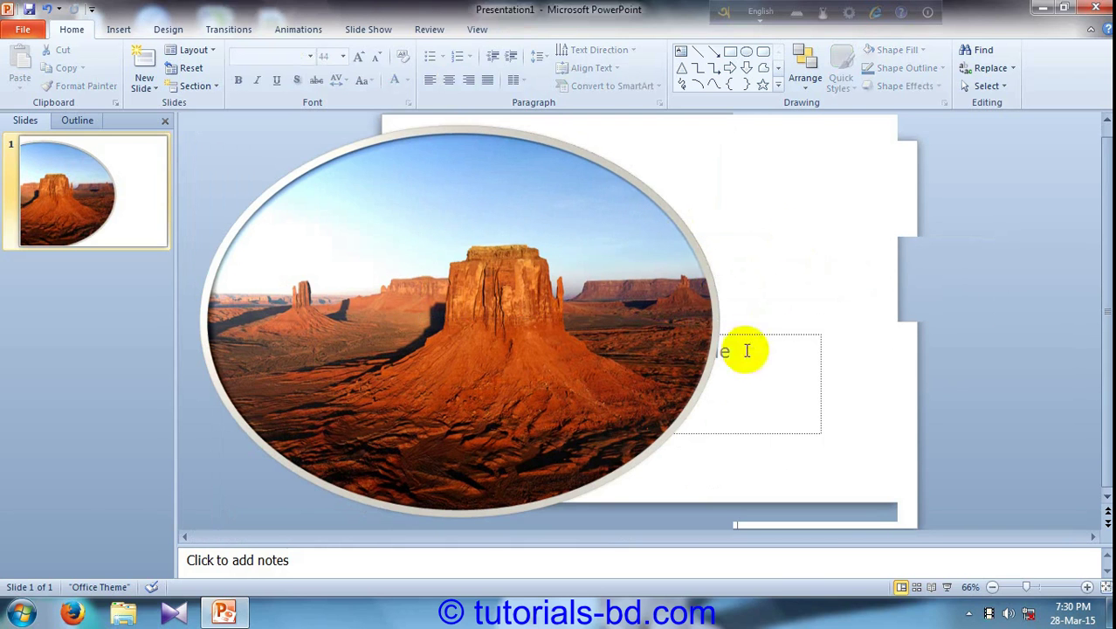
Move the subtitle up-right and position the oval photo on the slide's right side
left_click(748, 349)
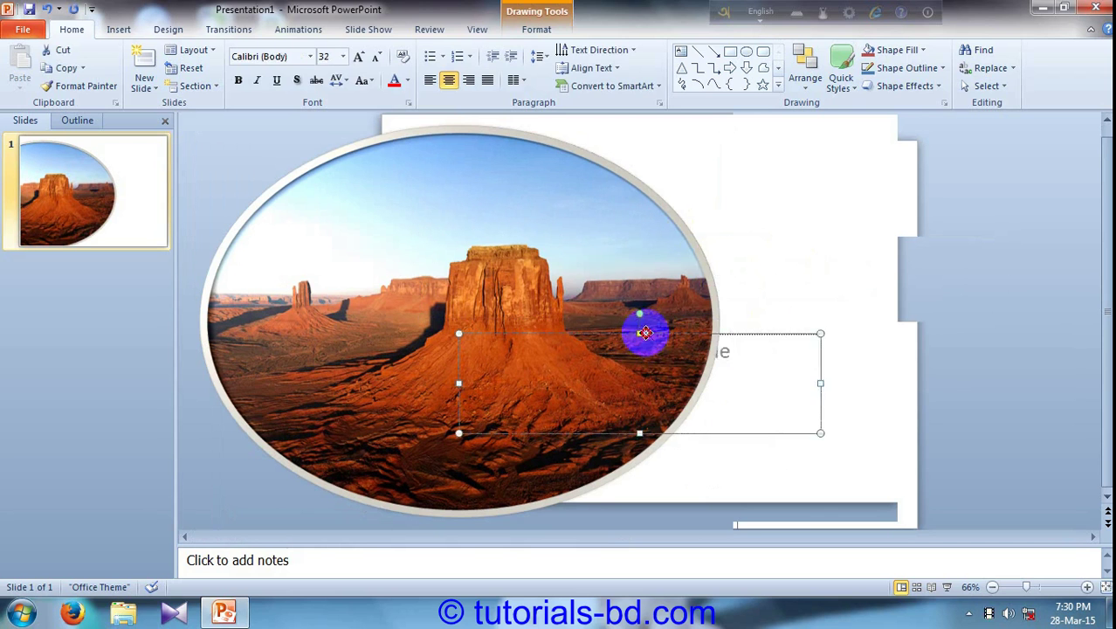
left_click_drag(645, 332, 852, 301)
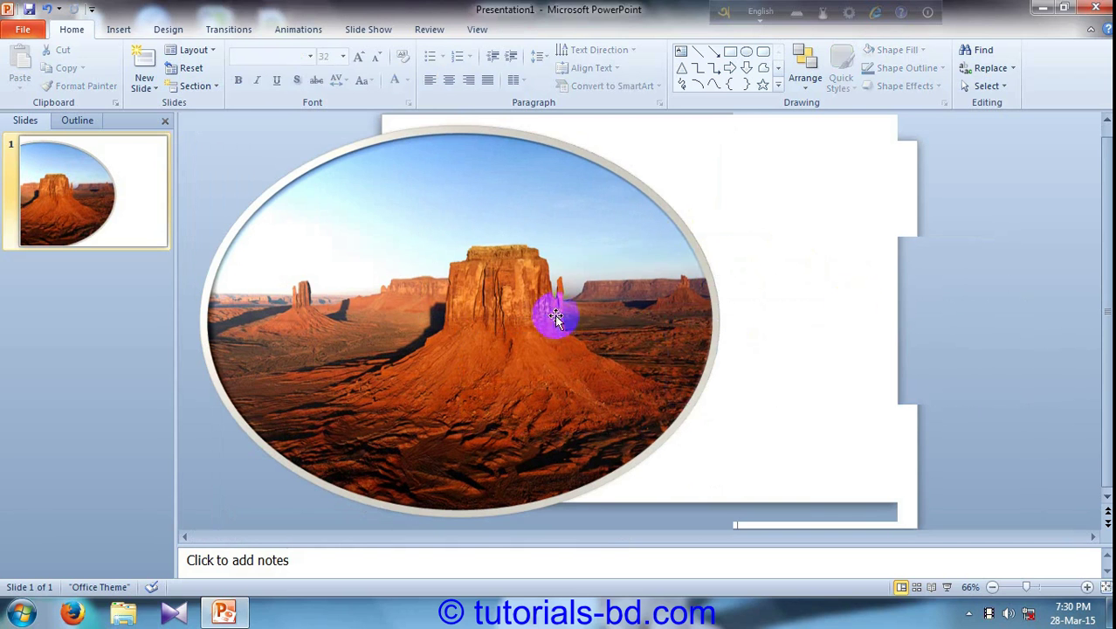
mouse_move(542, 300)
left_mouse_down()
mouse_move(1012, 279)
mouse_move(927, 259)
left_mouse_up()
double_click(833, 259)
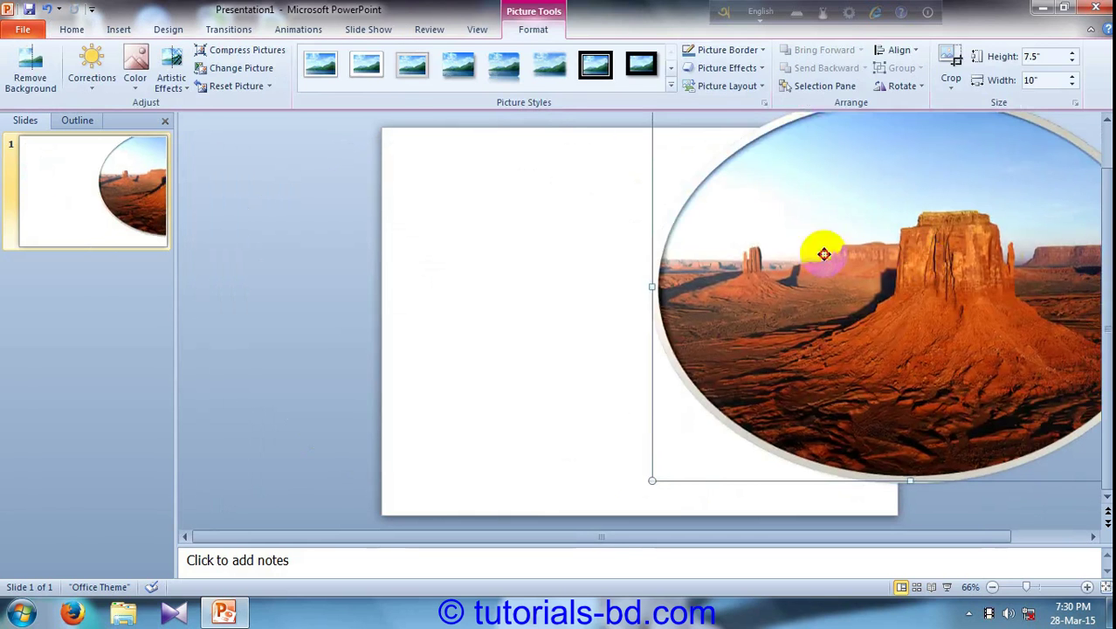
mouse_move(823, 254)
left_mouse_down()
mouse_move(732, 251)
mouse_move(743, 252)
left_mouse_up()
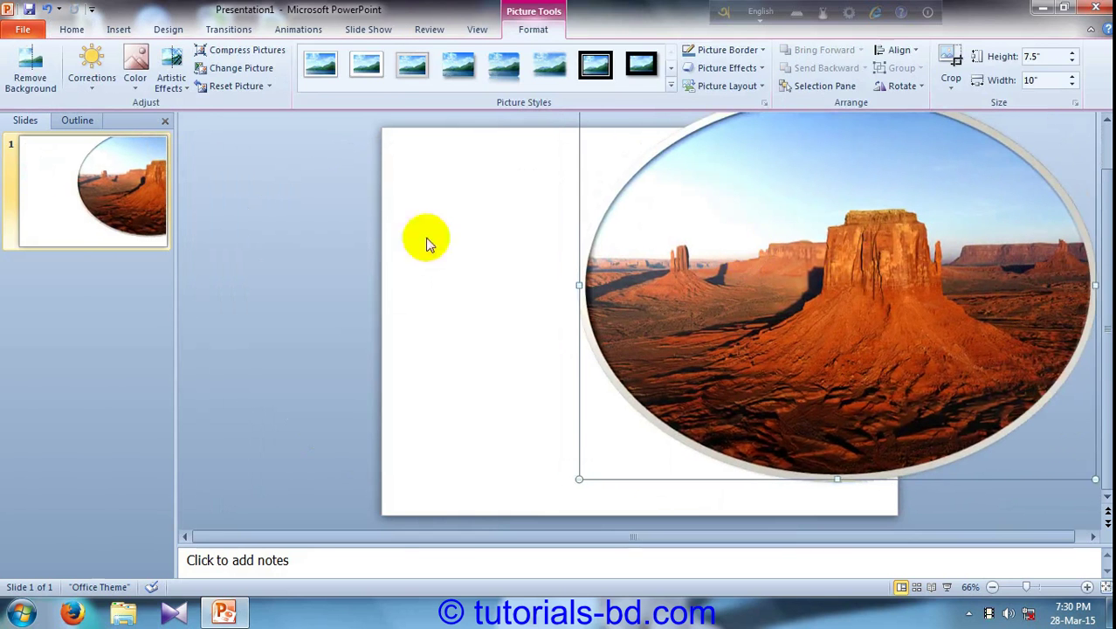
left_click_drag(860, 266, 851, 305)
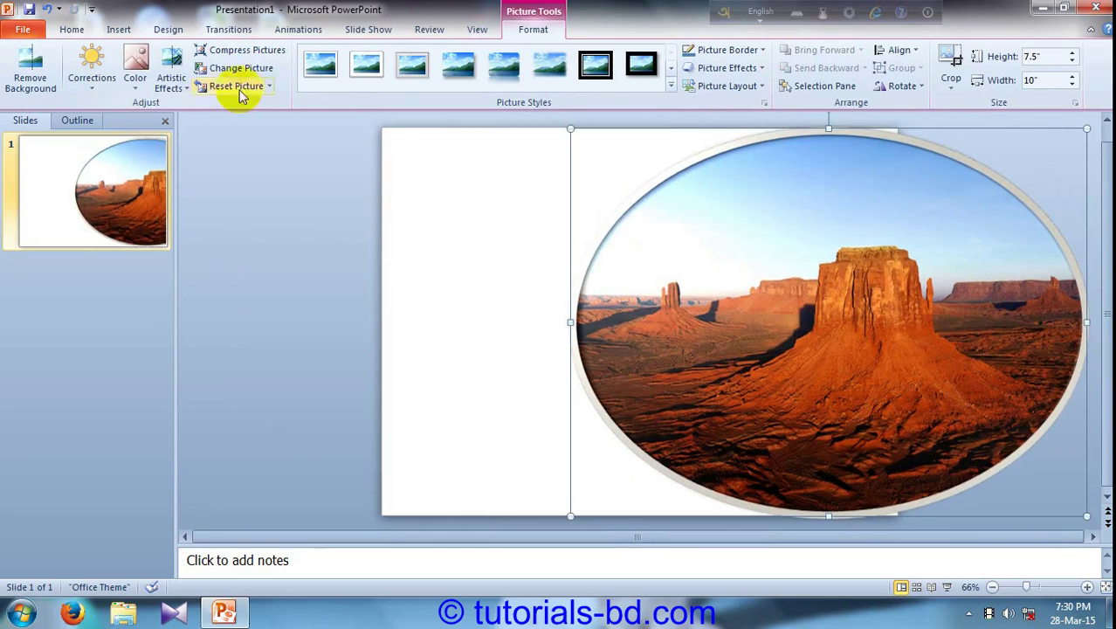
Apply a darker Brightness and Contrast preset from Corrections to the oval photo
left_click(101, 99)
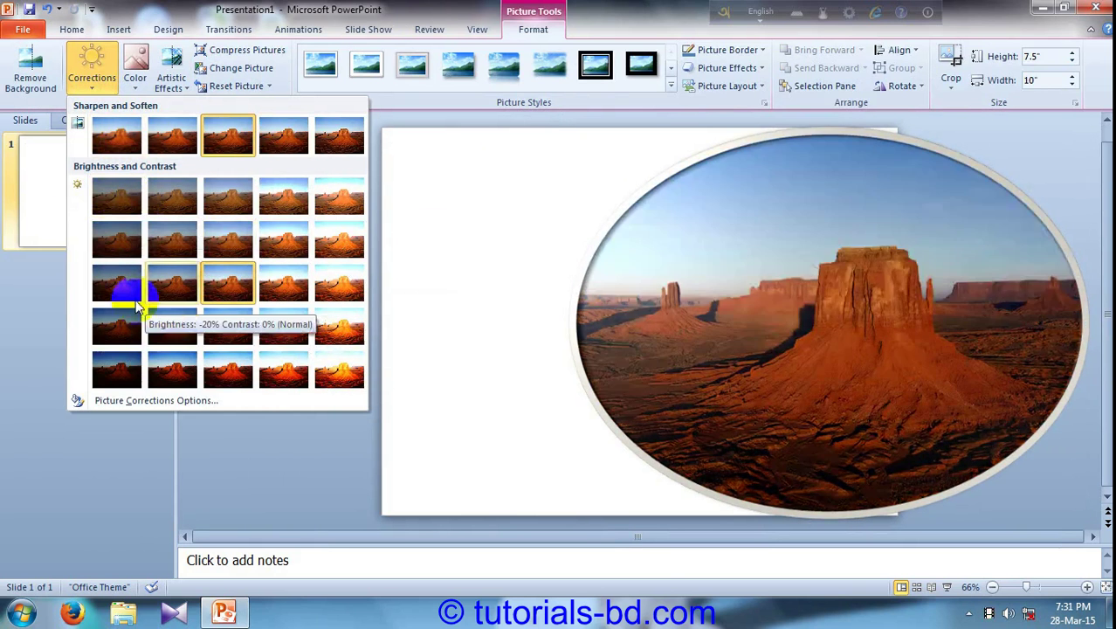
left_click(125, 295)
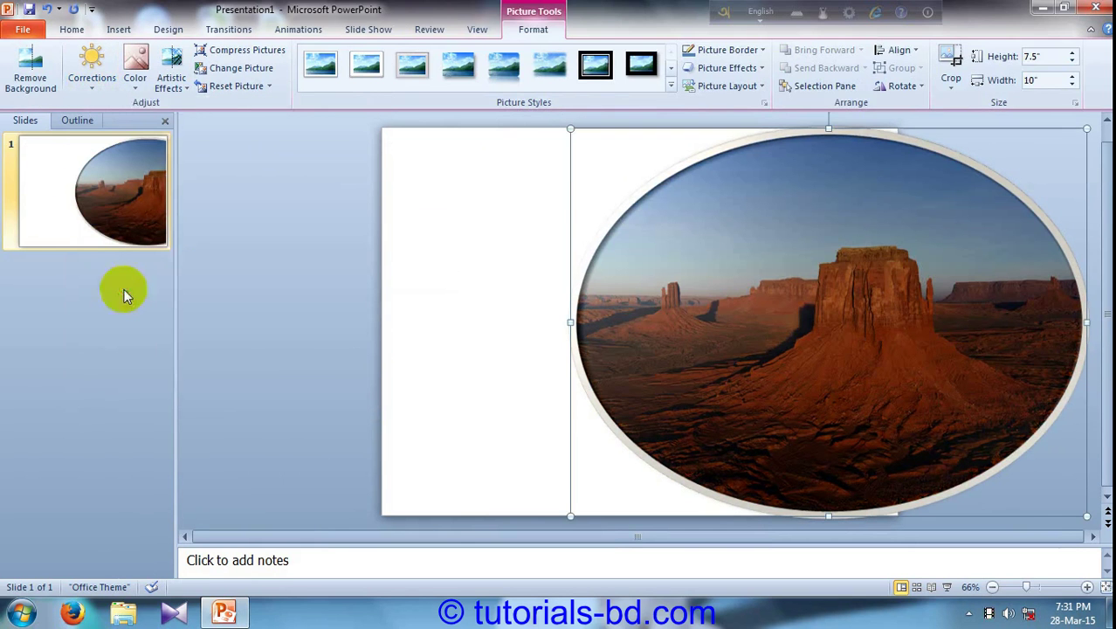
Try Set Transparent Color, drag the oval photo left toward centre, and reopen the Color menu
left_click(136, 89)
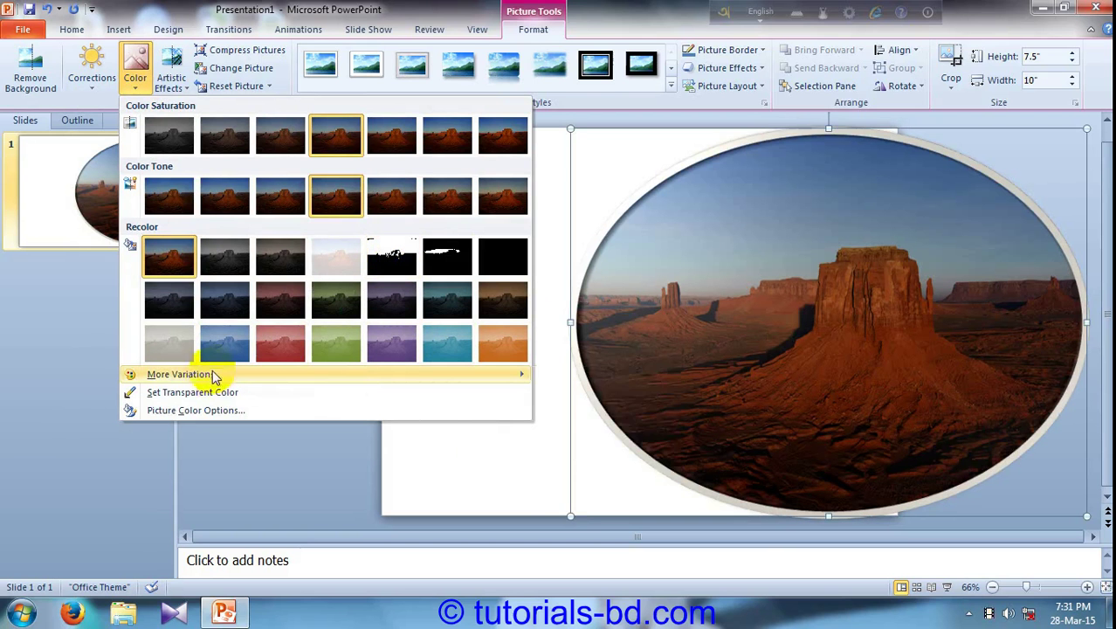
mouse_move(192, 381)
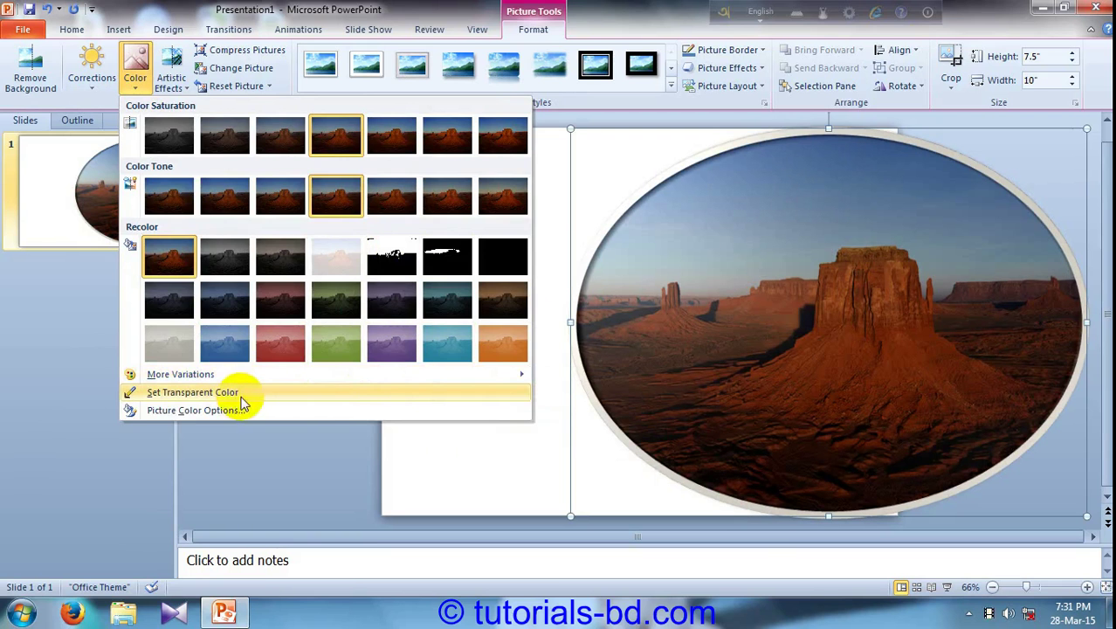
left_click(194, 393)
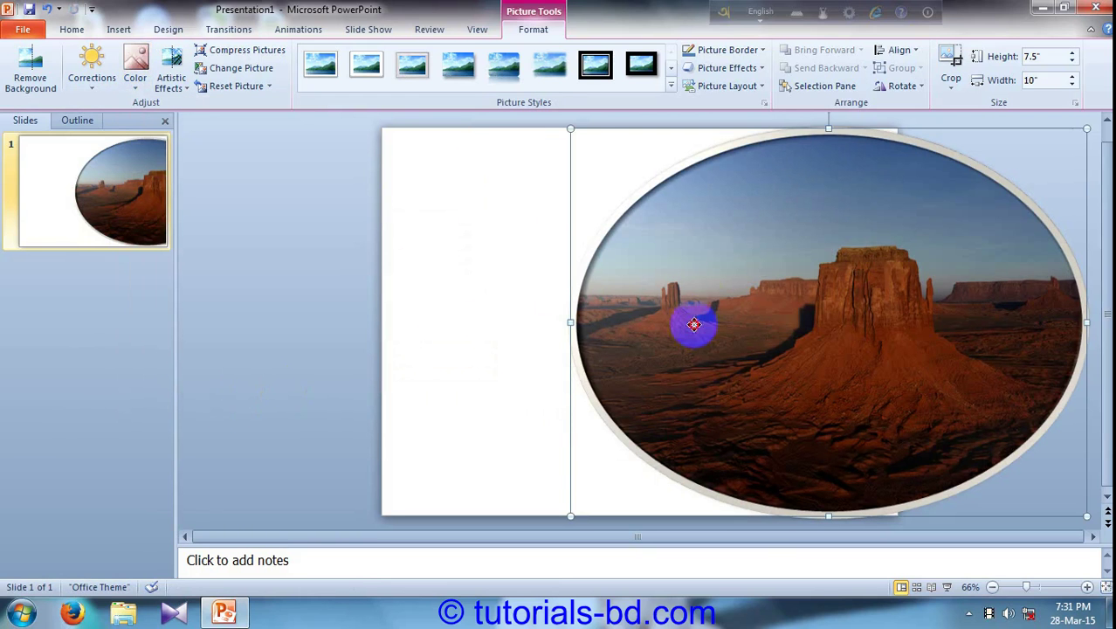
mouse_move(693, 319)
left_mouse_down()
mouse_move(684, 360)
mouse_move(578, 283)
left_mouse_up()
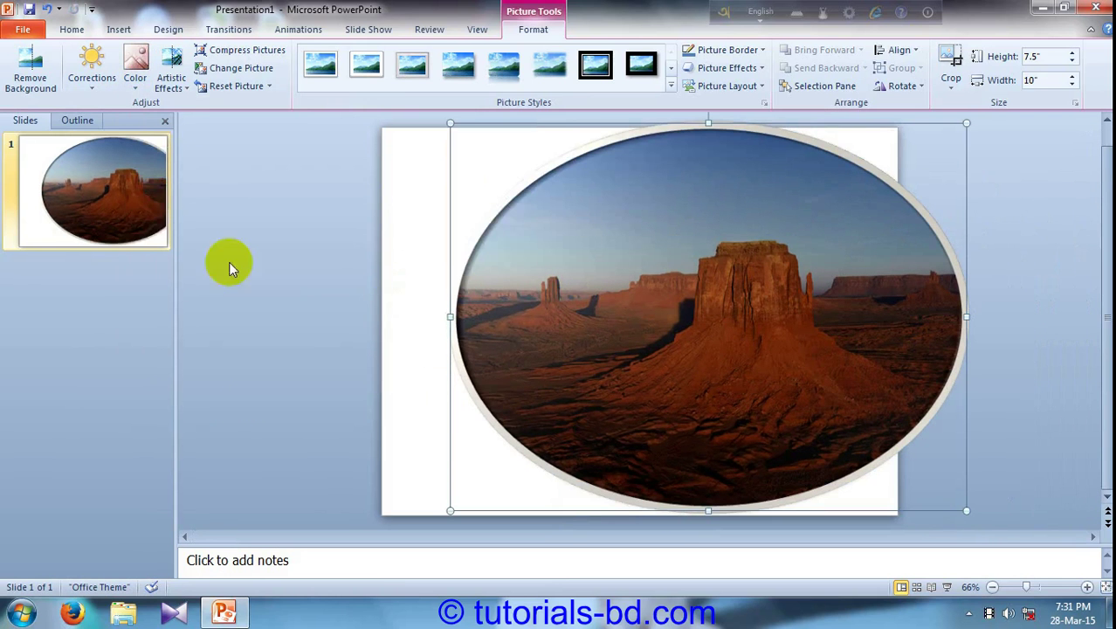
left_click(137, 87)
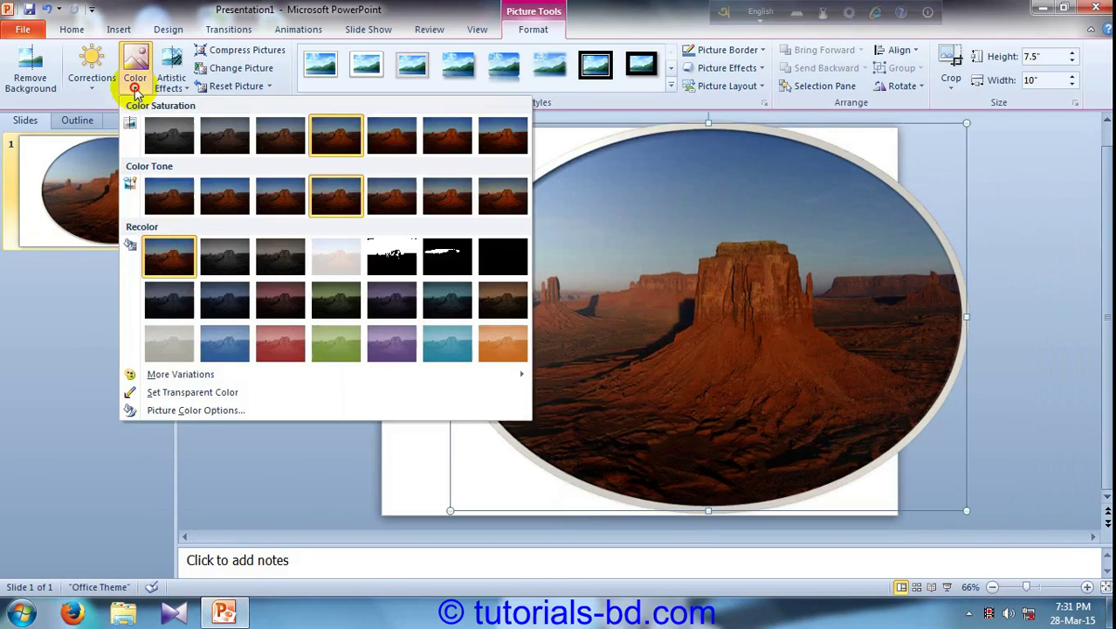
left_click(191, 411)
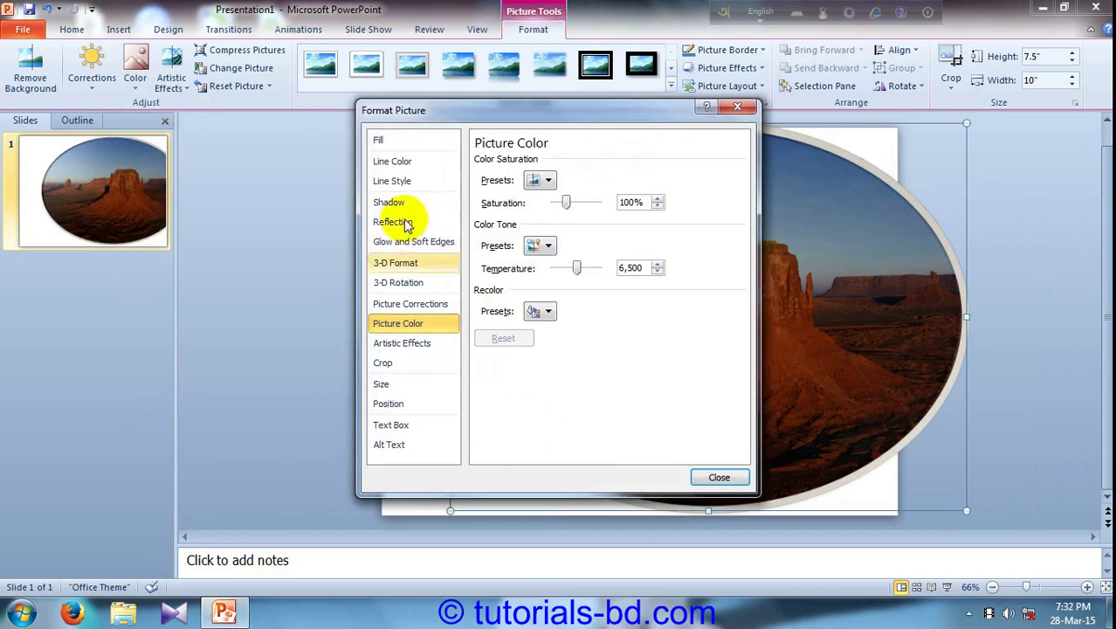
left_click_drag(461, 122, 268, 125)
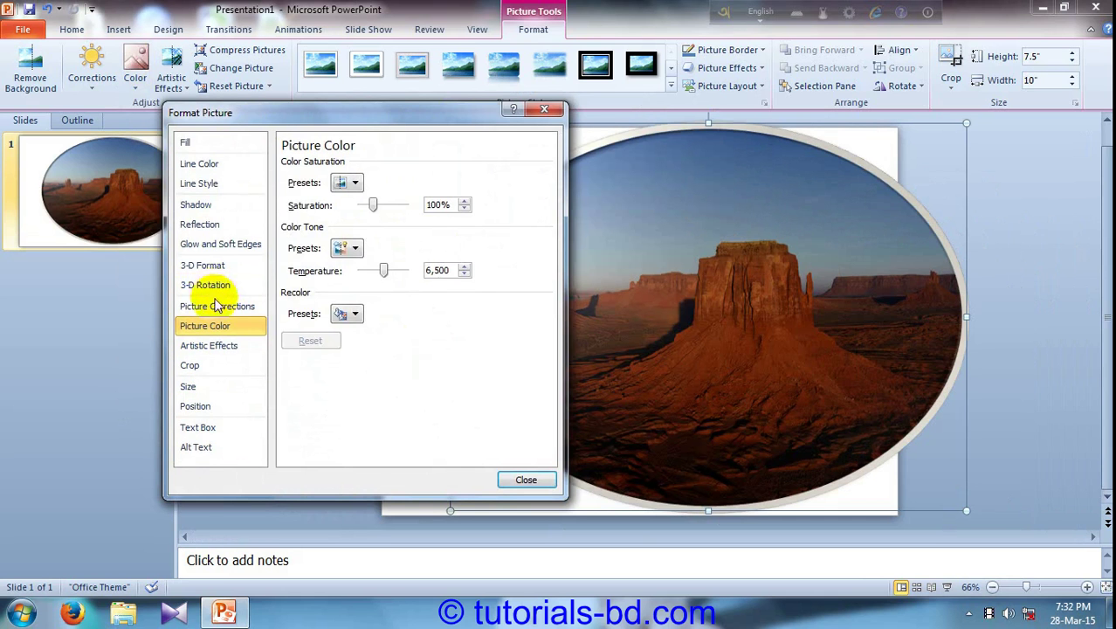
left_click(205, 269)
left_click(206, 245)
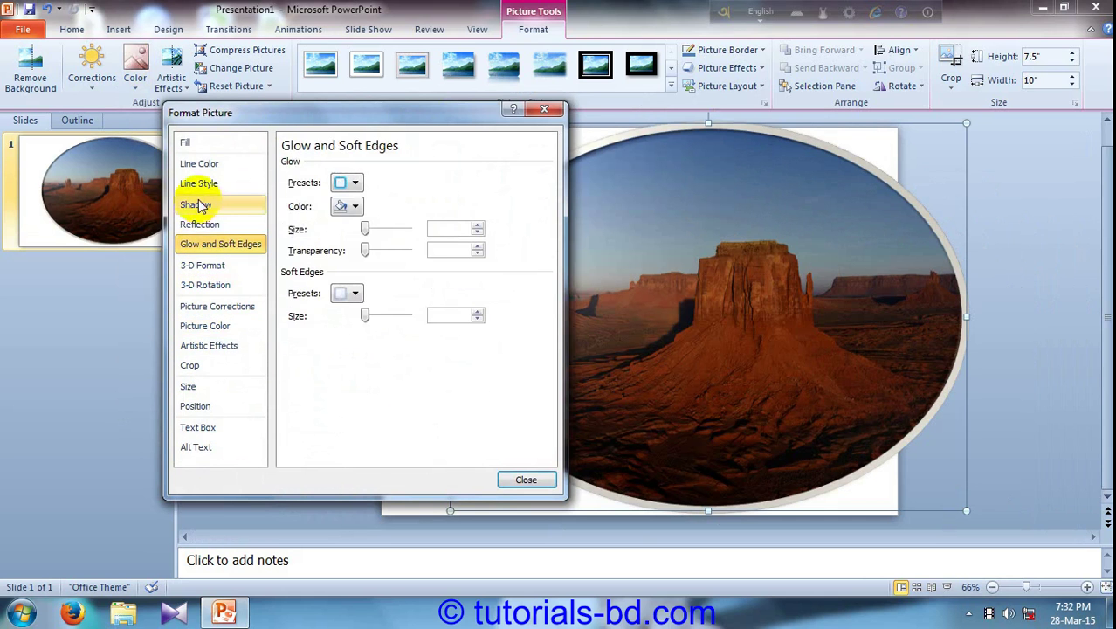
left_click(210, 224)
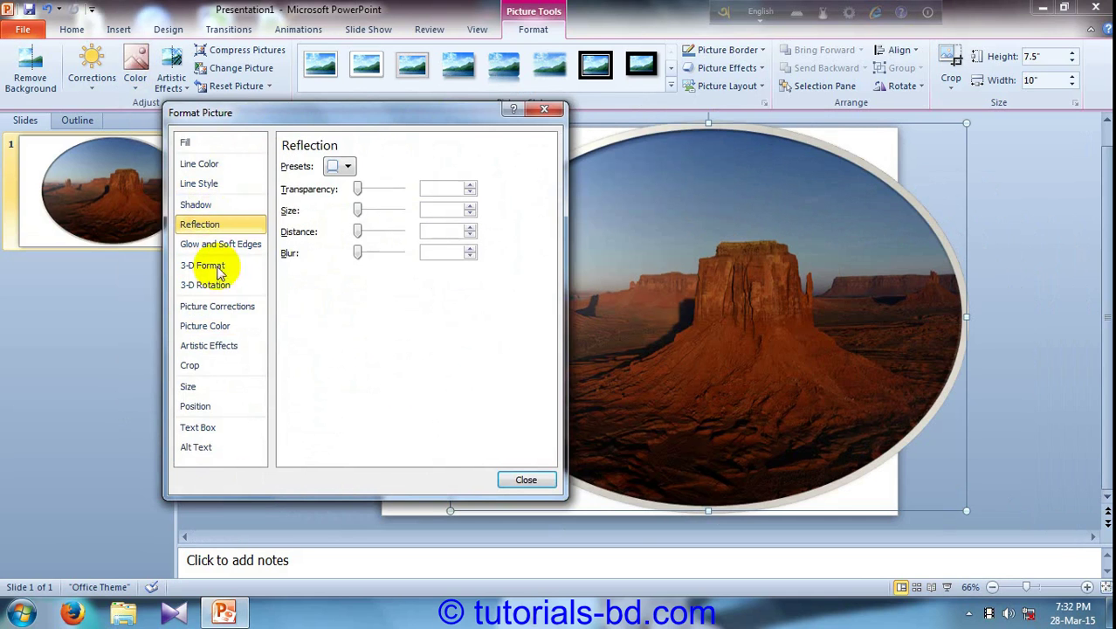
left_click(553, 478)
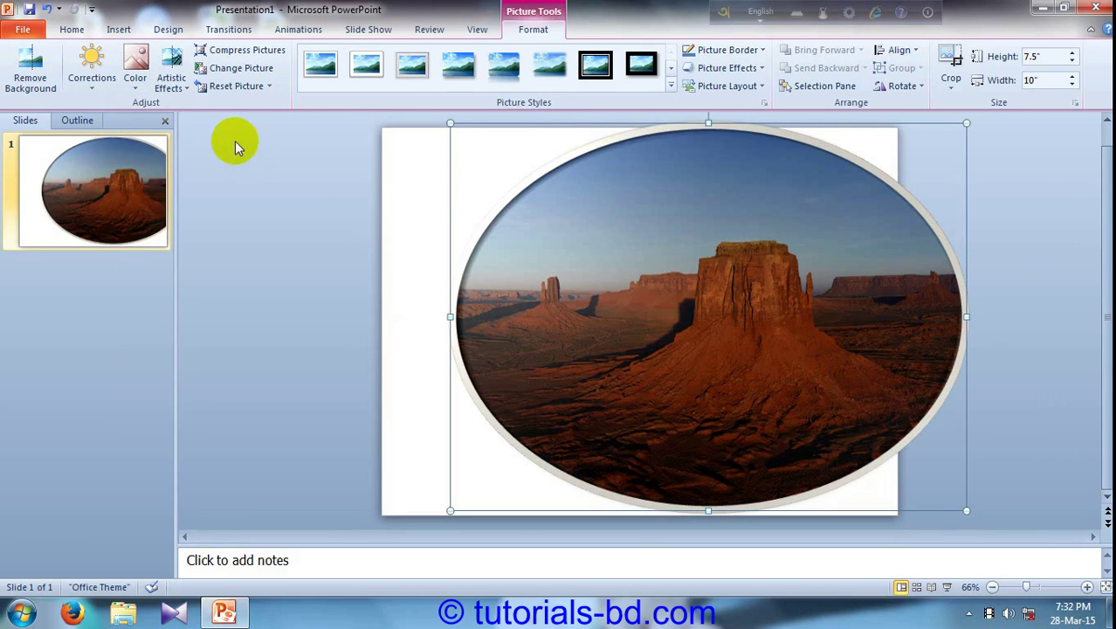
left_click(184, 93)
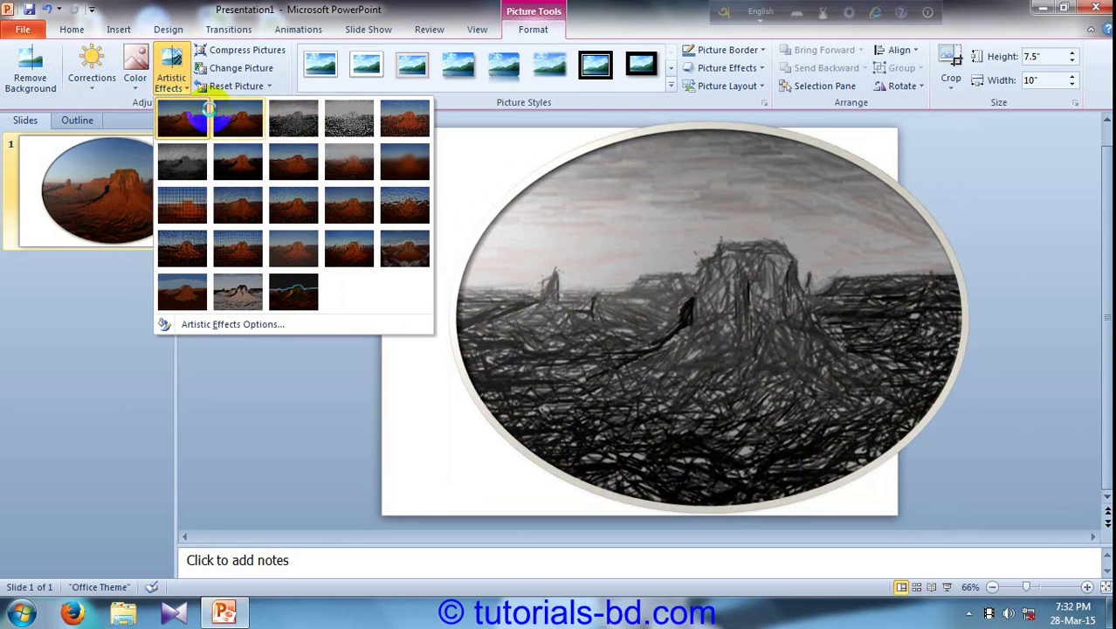
left_click(241, 398)
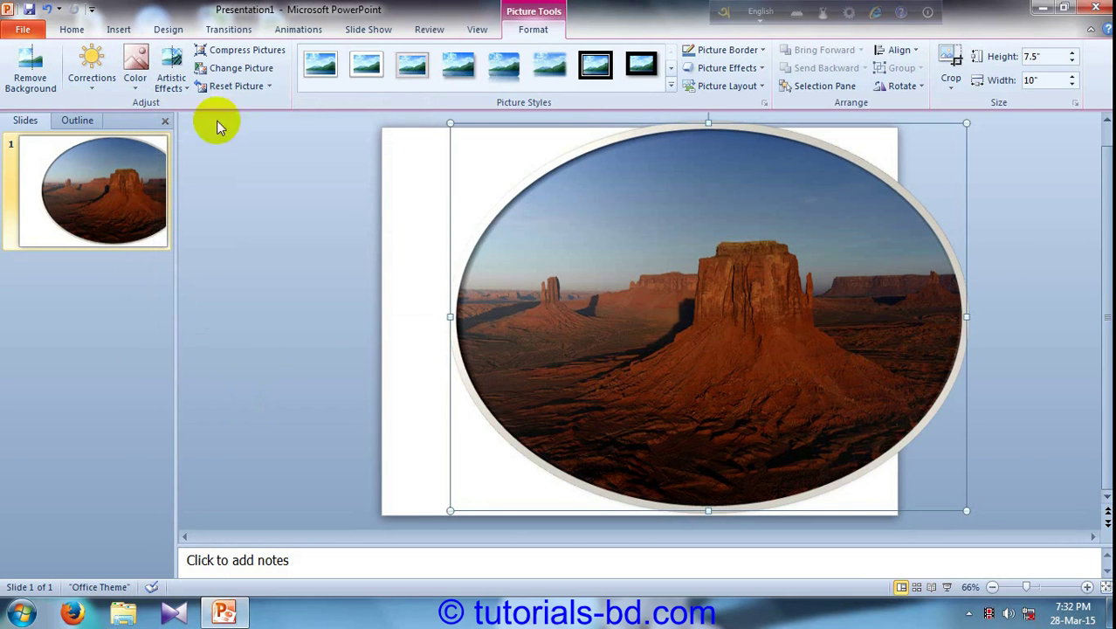
left_click(247, 50)
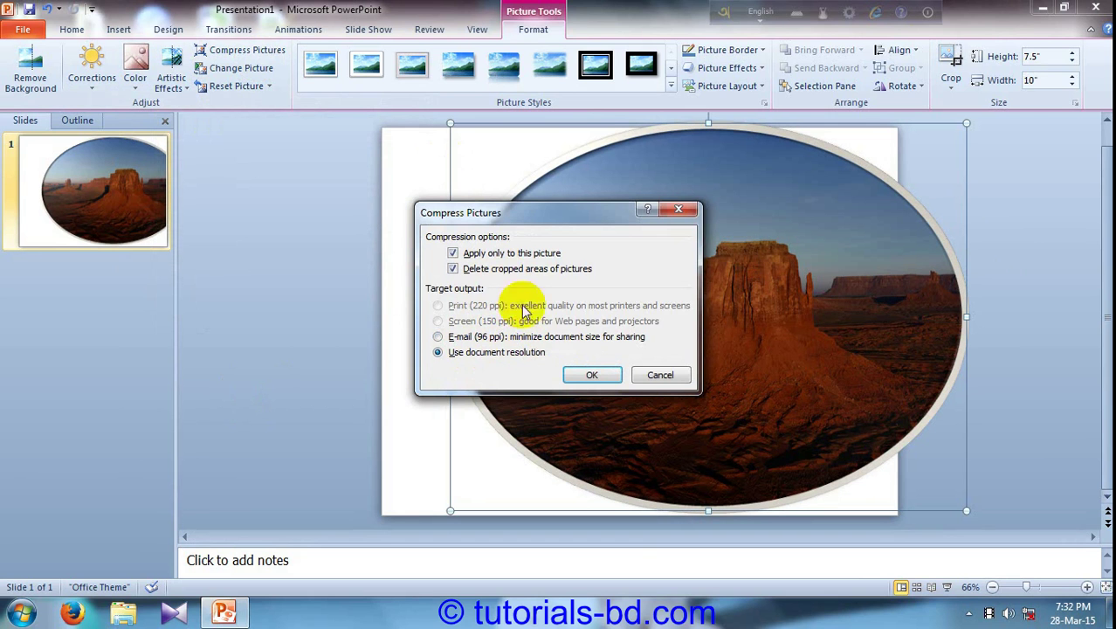
left_click(661, 375)
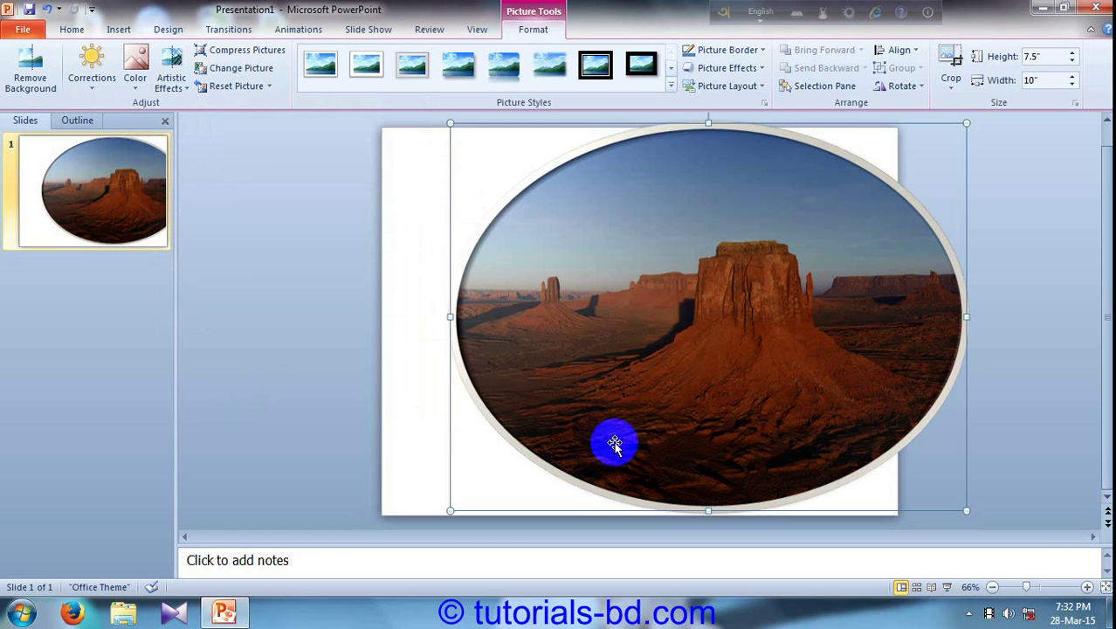
Cancel Change Picture and close the Reset Picture options without applying, keeping Desert.jpg
left_click(251, 69)
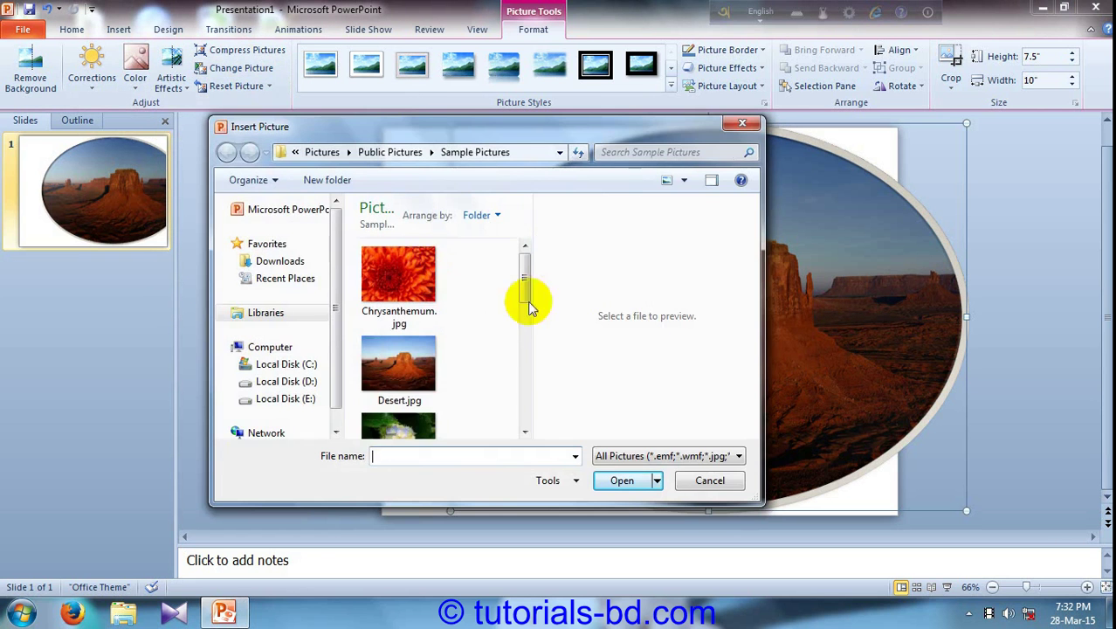
left_click(700, 480)
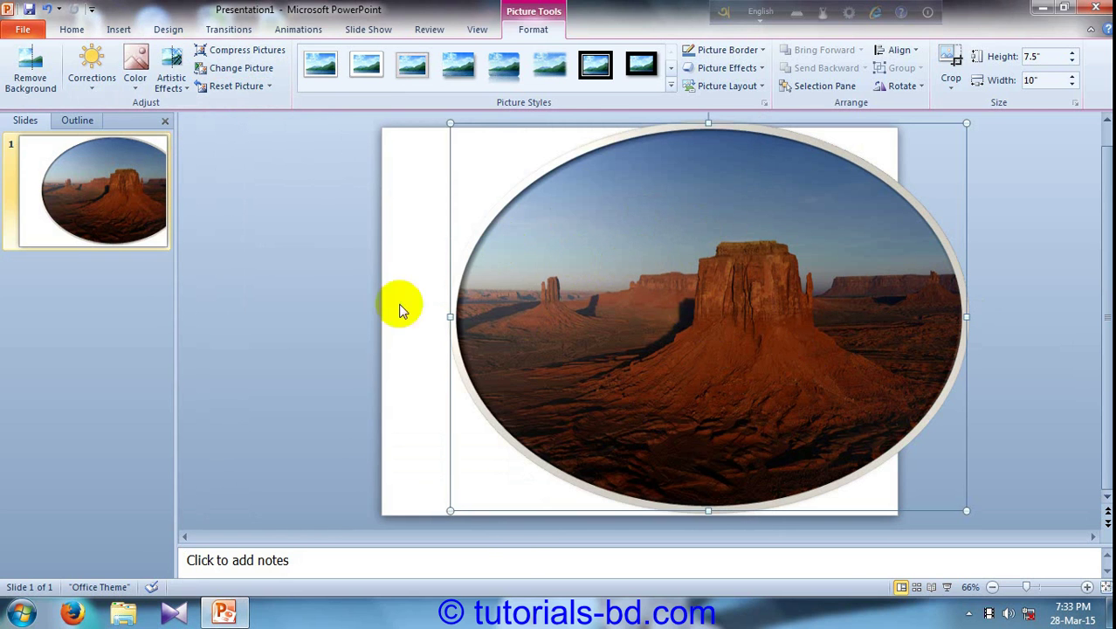
left_click(271, 87)
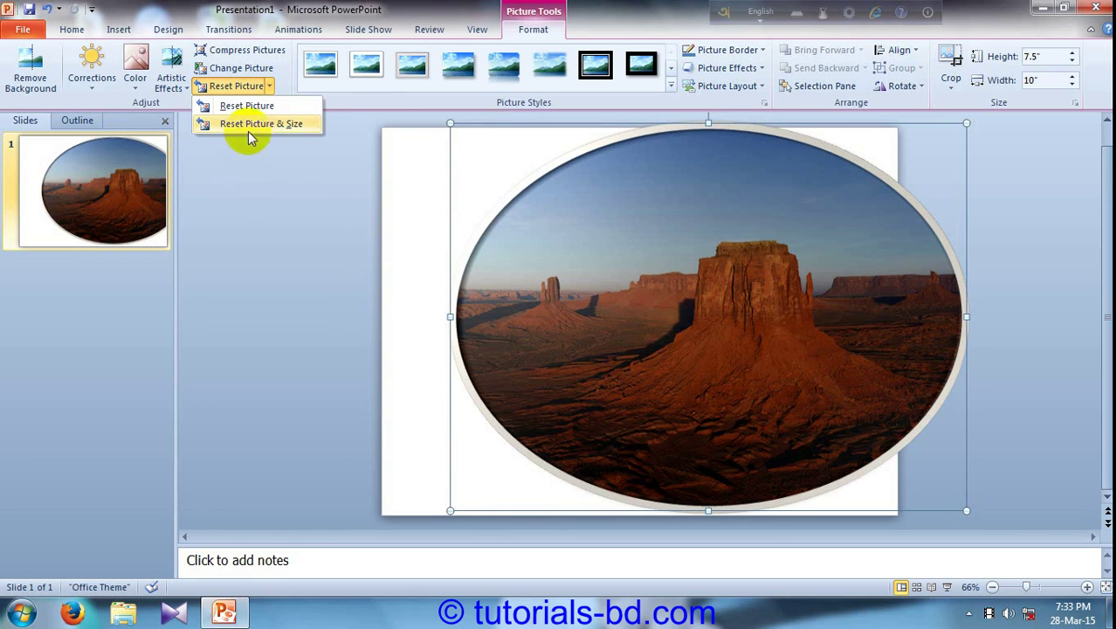
left_click(269, 200)
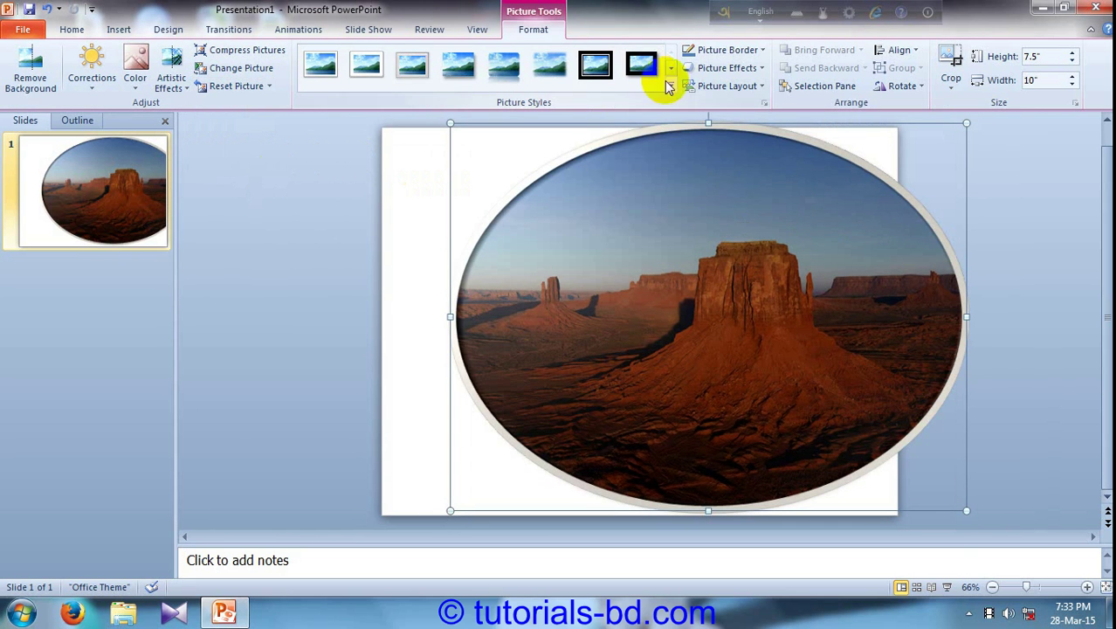
Give the oval desert photo a dark teal border and browse the Picture Effects presets
left_click(761, 50)
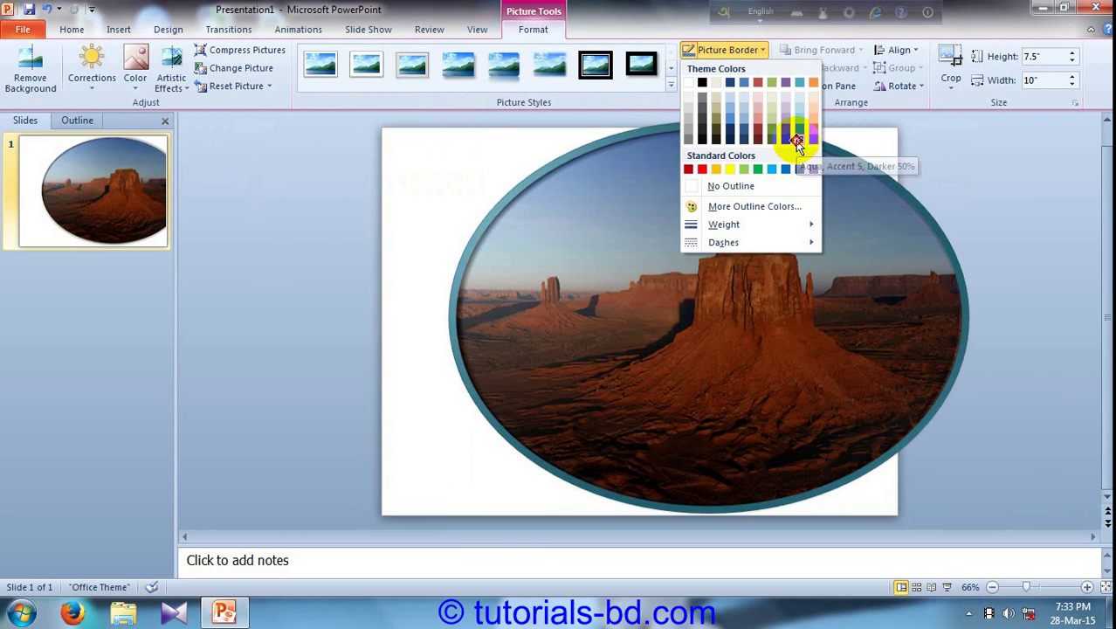
left_click(800, 142)
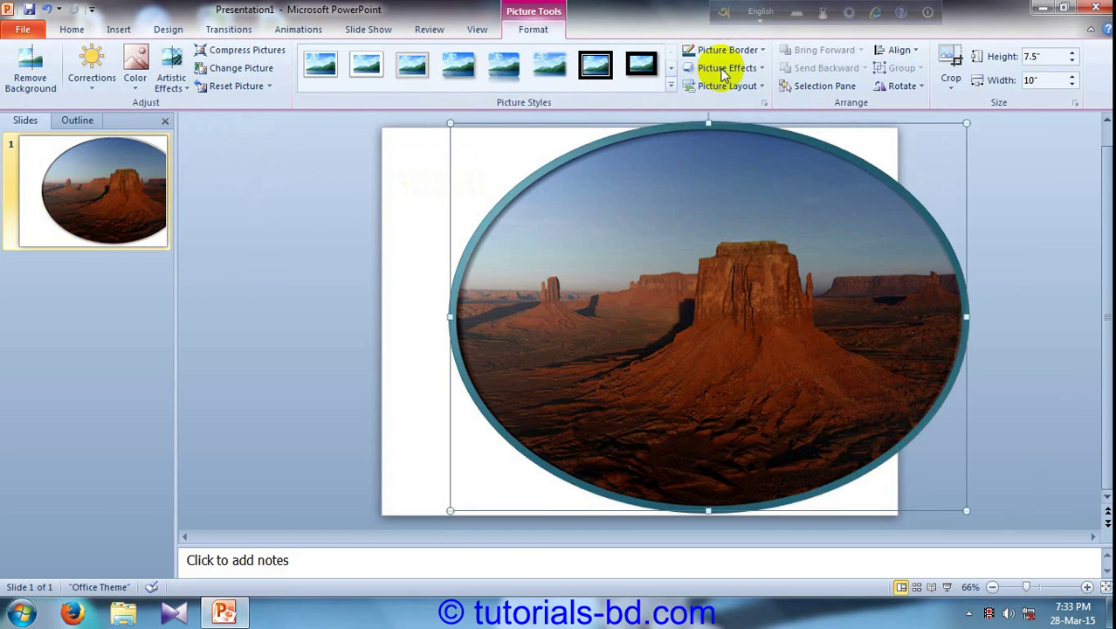
left_click(766, 72)
mouse_move(739, 105)
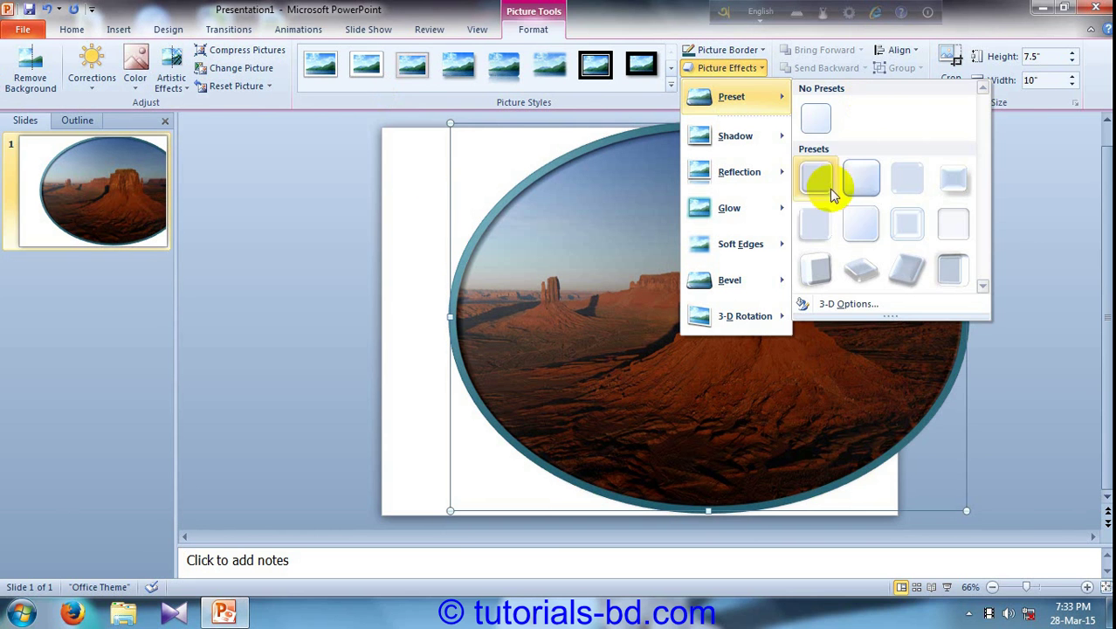
mouse_move(791, 215)
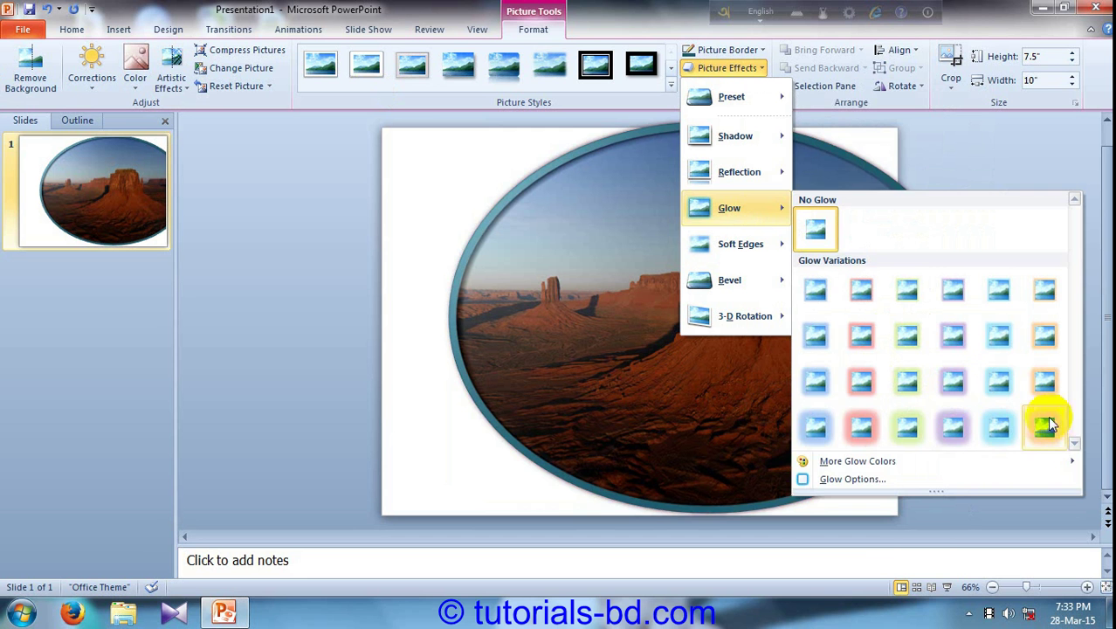
mouse_move(753, 138)
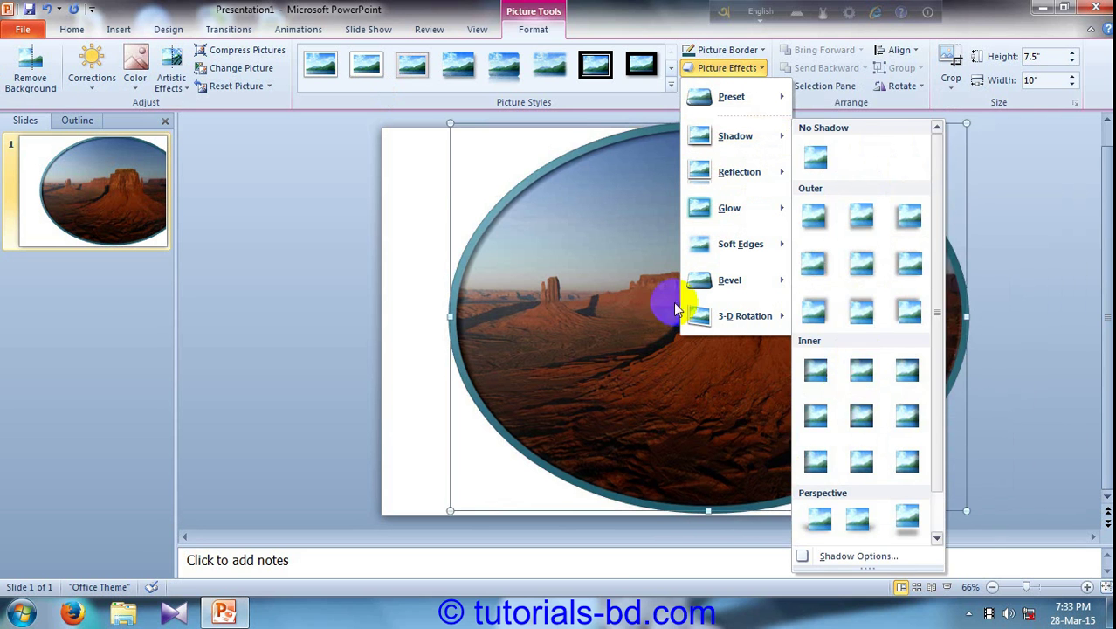
mouse_move(717, 320)
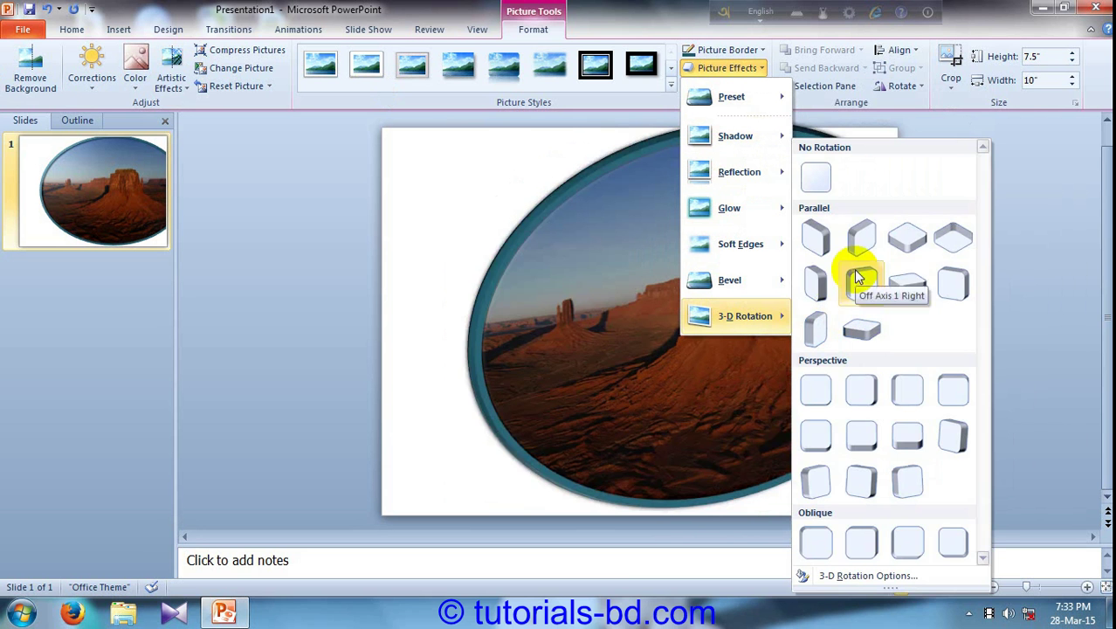
Tilt the photo with a parallel 3-D rotation, nudge it, and align it left
left_click(895, 249)
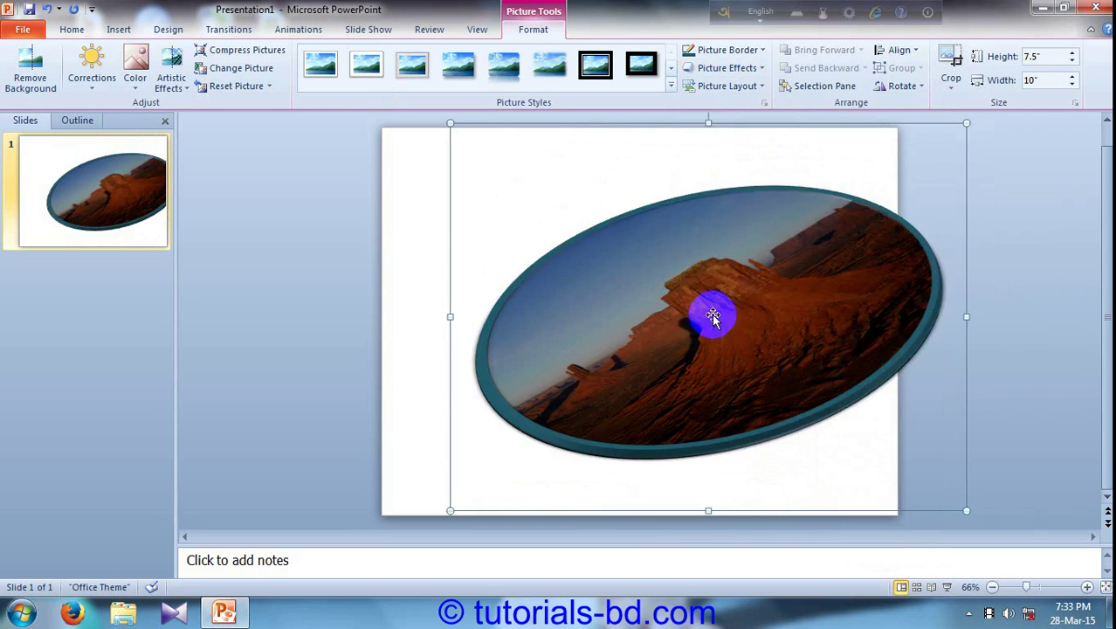
left_click_drag(713, 317, 782, 299)
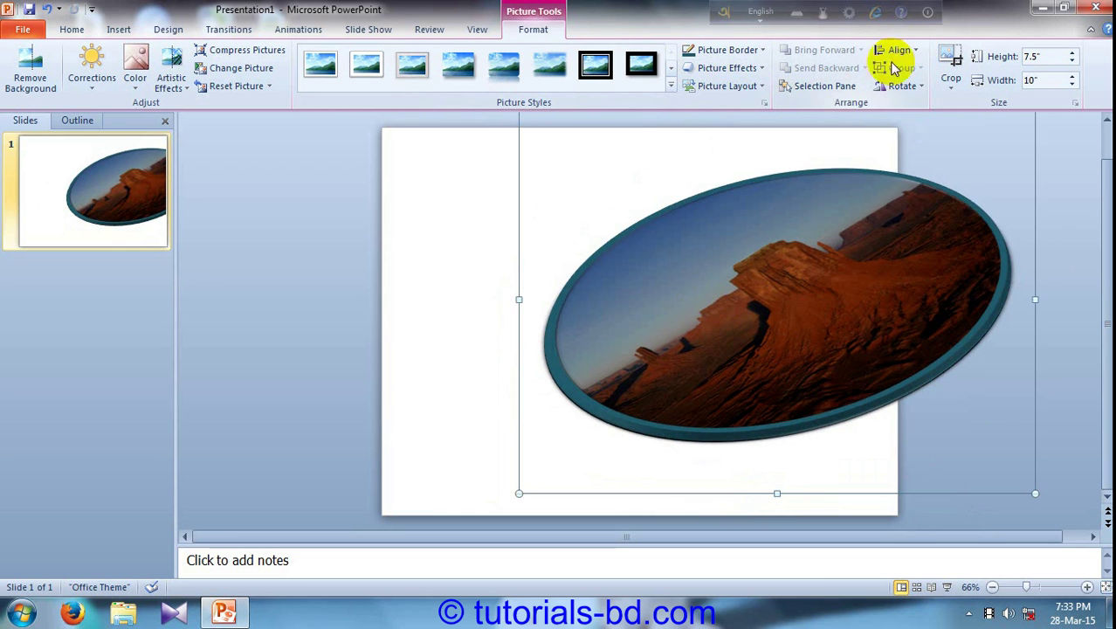
left_click(922, 57)
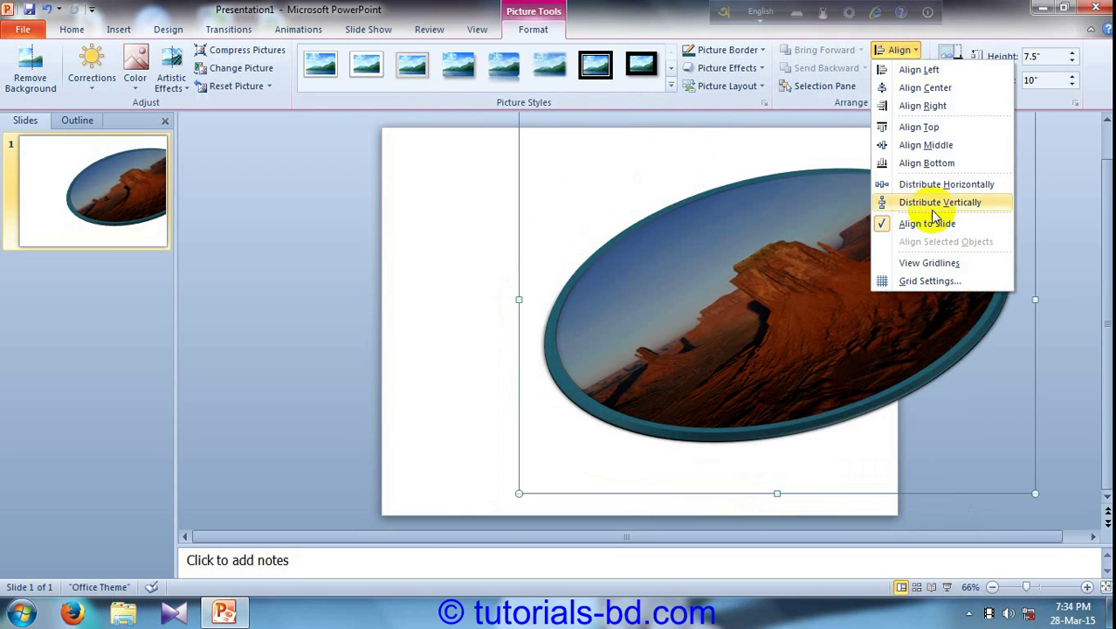
left_click(921, 69)
left_click(904, 54)
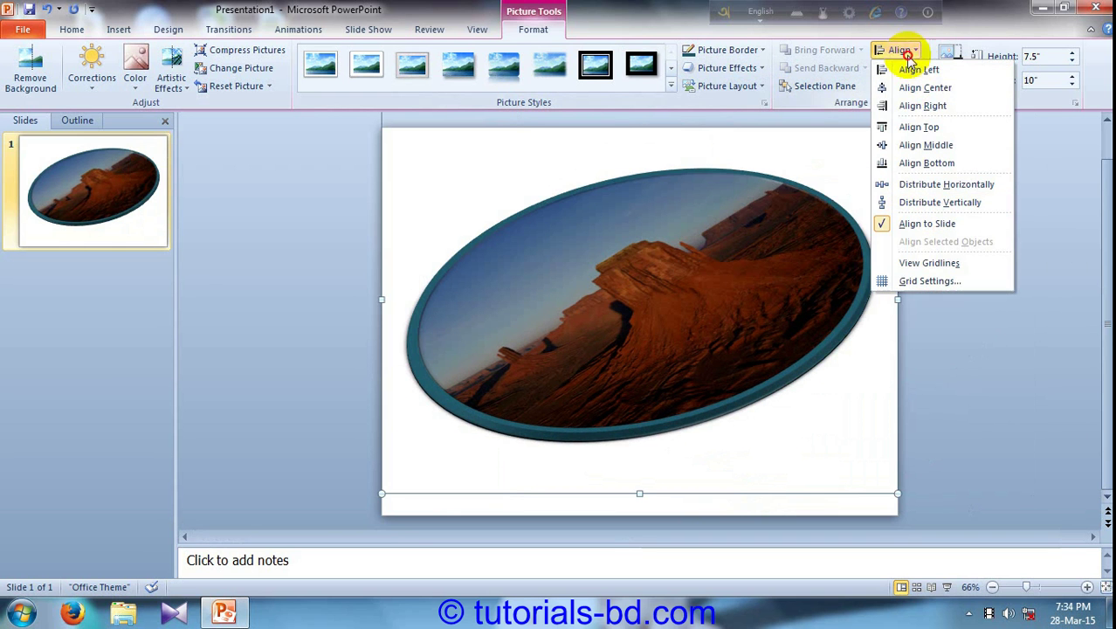
left_click(919, 106)
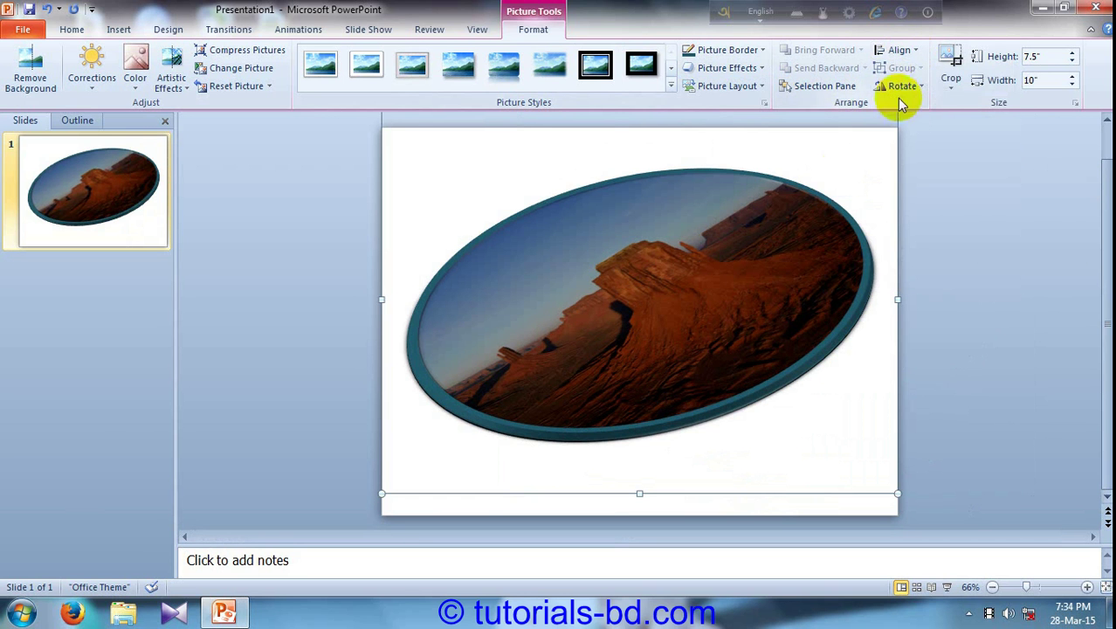
Shift the desert image down, then up, within the oval crop frame and finish cropping
left_click(952, 89)
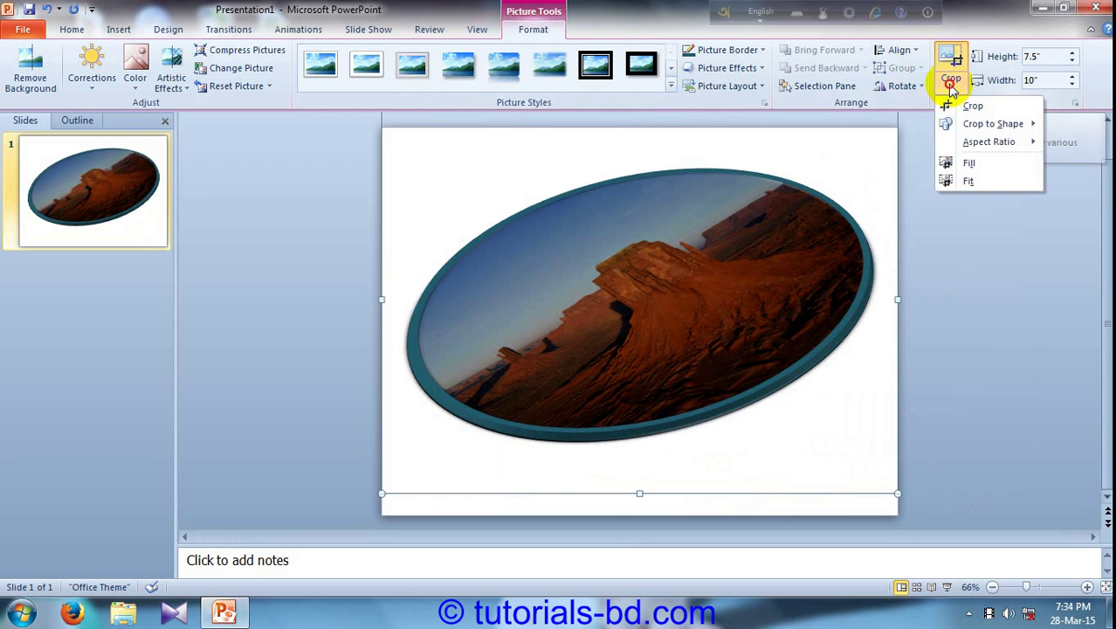
left_click(950, 106)
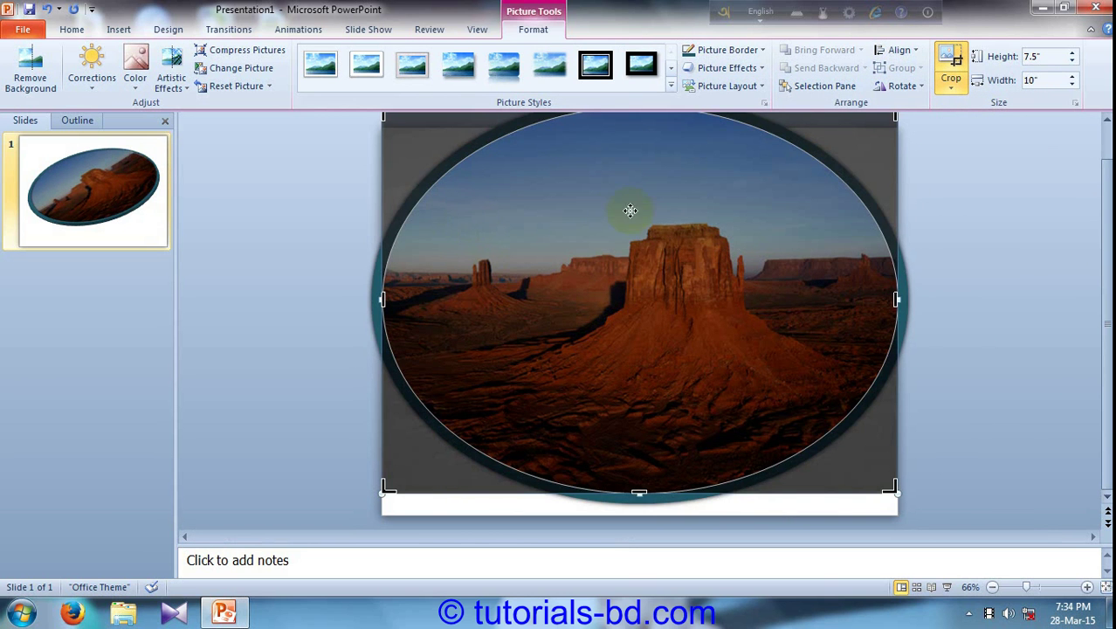
mouse_move(614, 212)
left_mouse_down()
mouse_move(690, 311)
mouse_move(677, 304)
mouse_move(668, 326)
left_mouse_up()
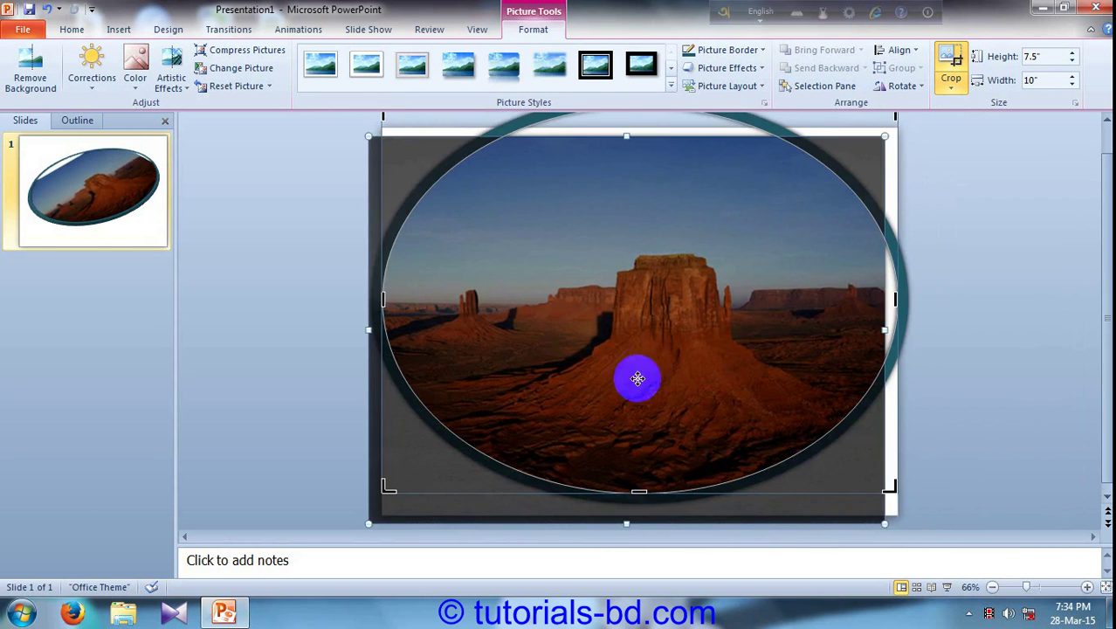
left_click(946, 95)
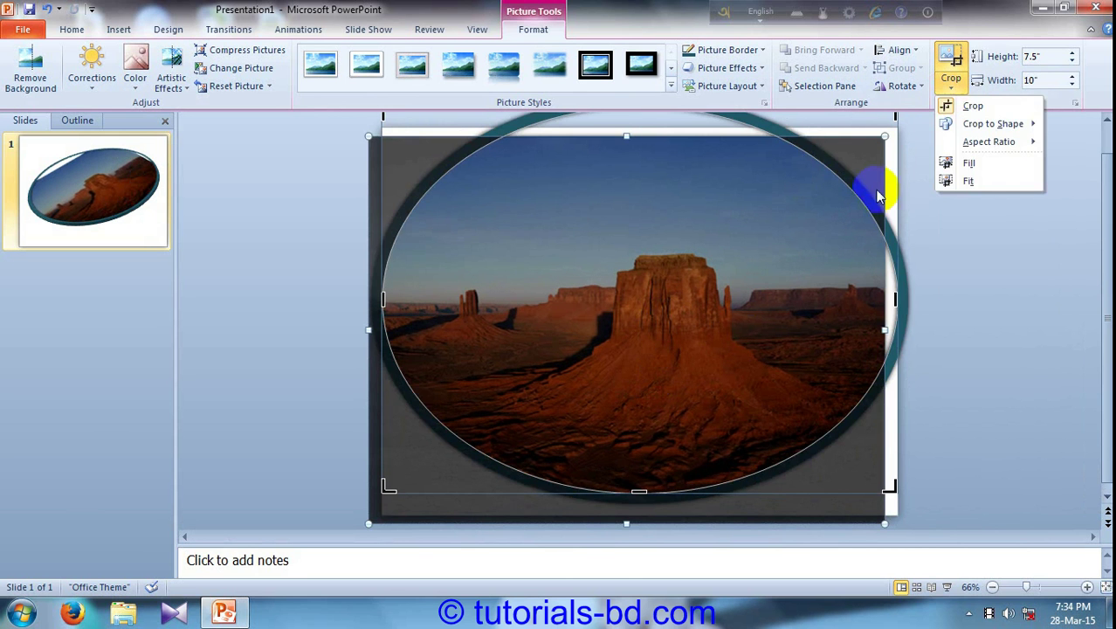
mouse_move(663, 347)
left_mouse_down()
mouse_move(690, 303)
mouse_move(663, 247)
left_mouse_up()
left_click(952, 71)
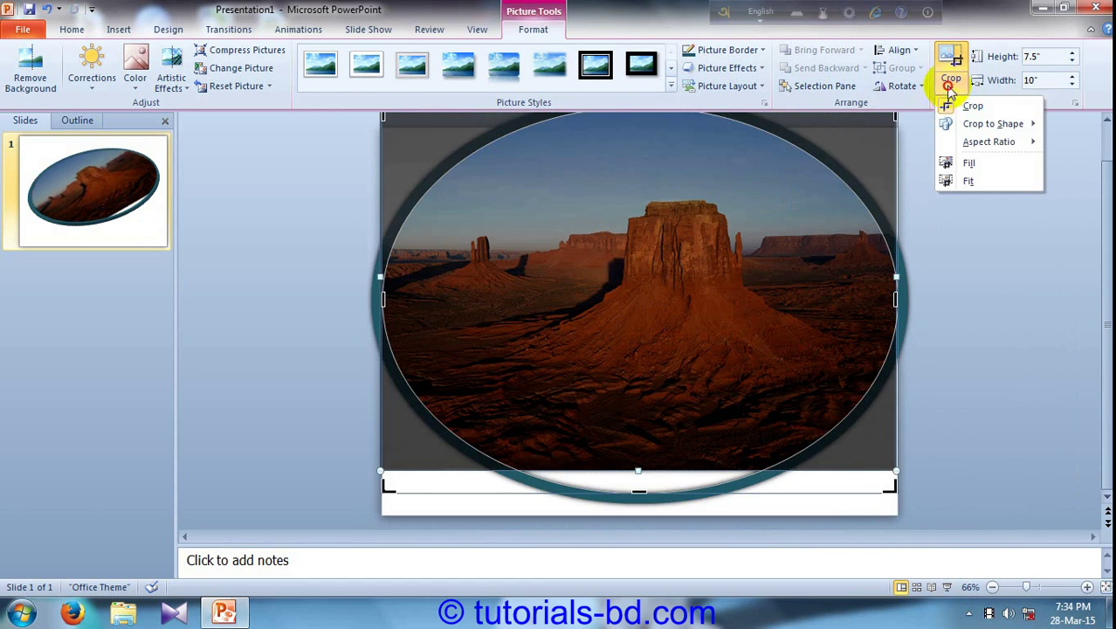
left_click(948, 107)
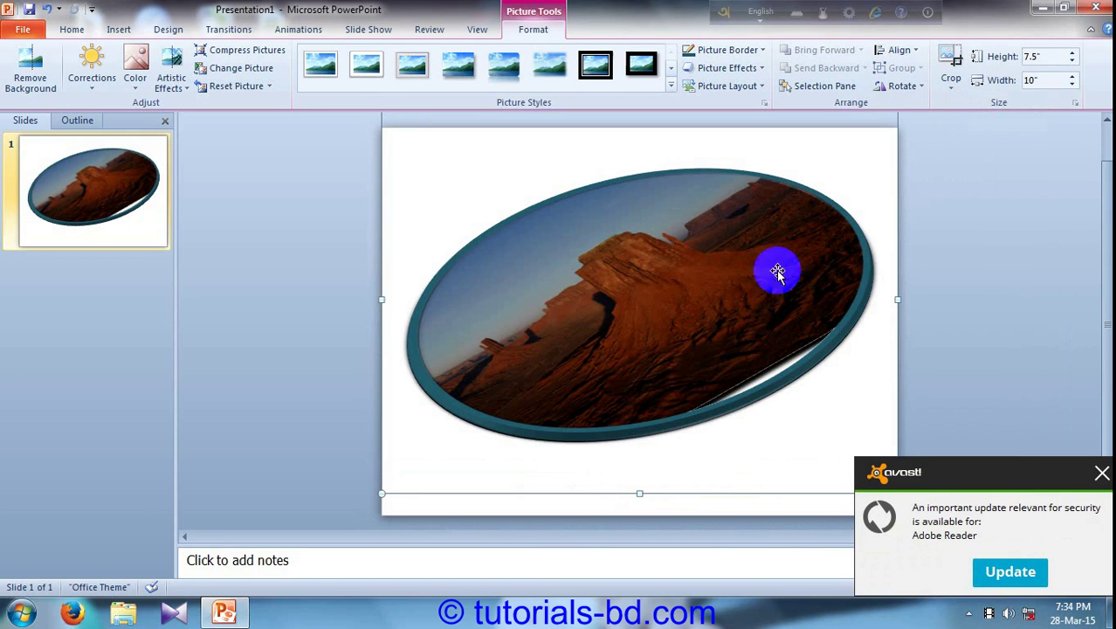
Dismiss the antivirus notification and browse Crop to Shape and Aspect Ratio without changes
left_click(1102, 474)
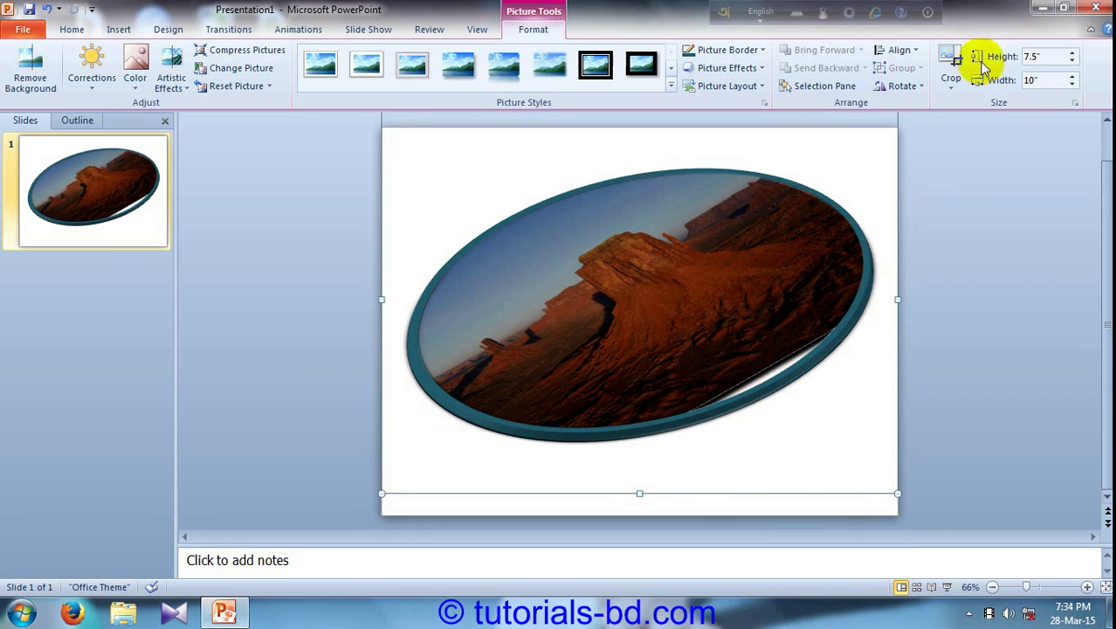
left_click(953, 90)
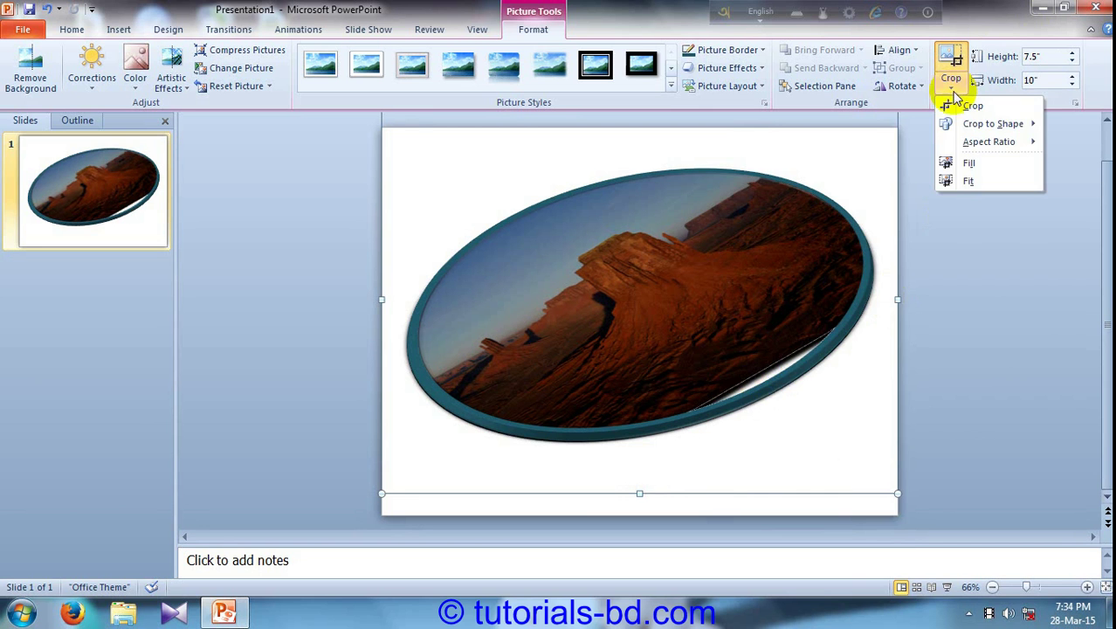
mouse_move(957, 123)
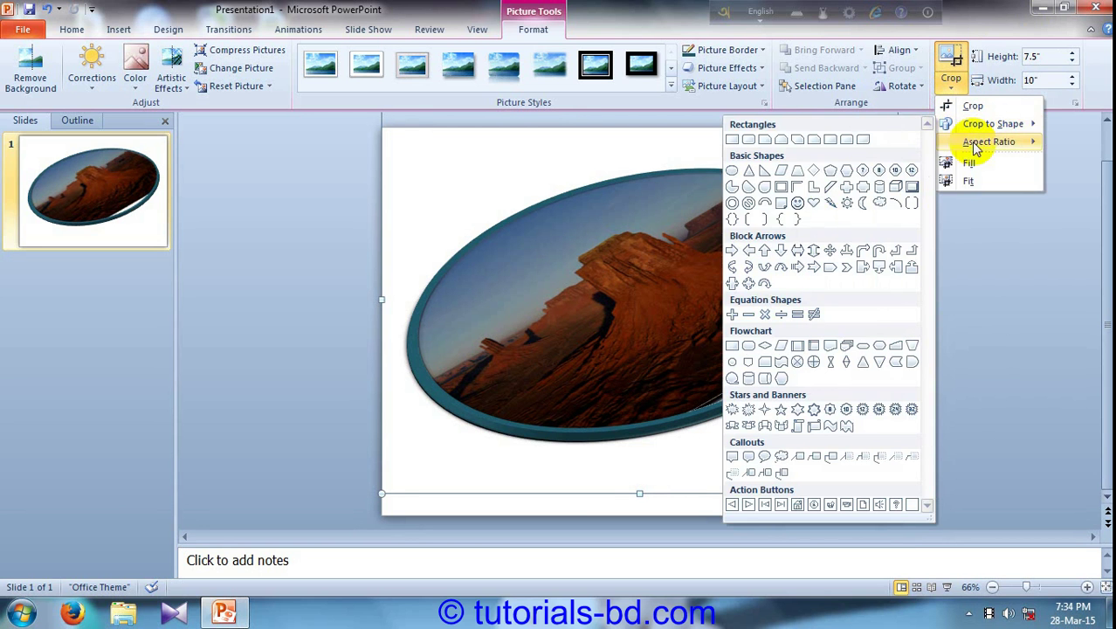
mouse_move(977, 147)
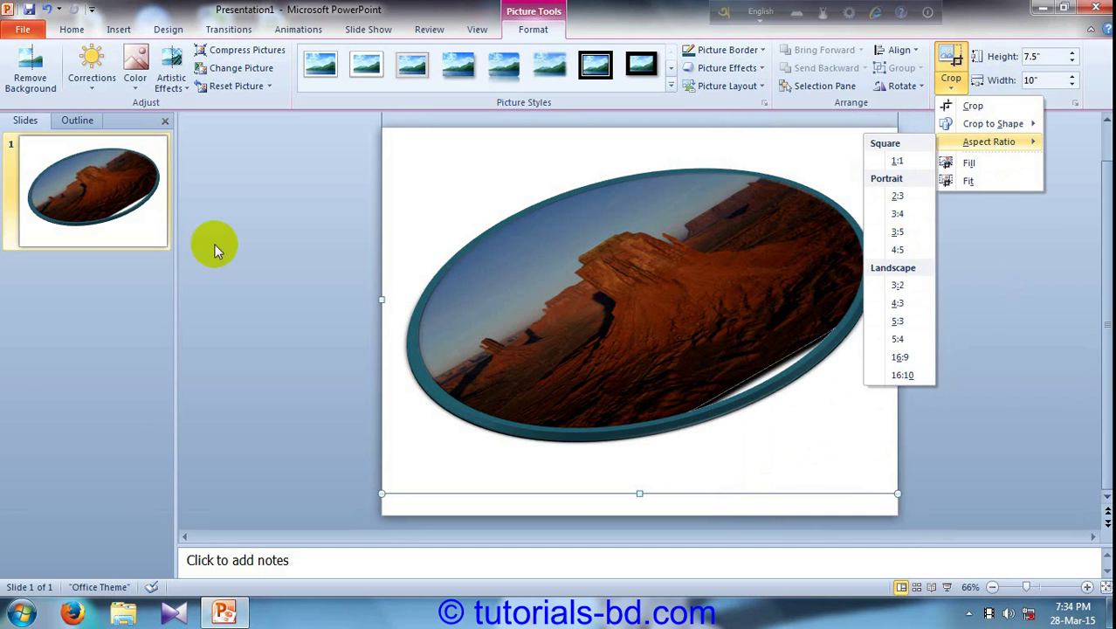
left_click(250, 259)
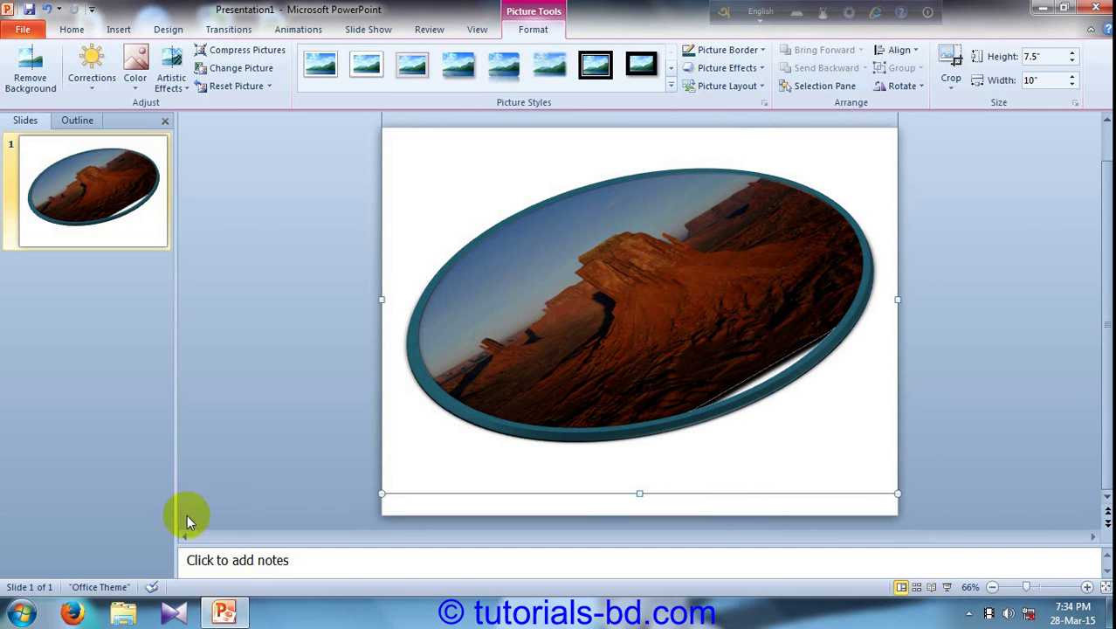
left_click(237, 565)
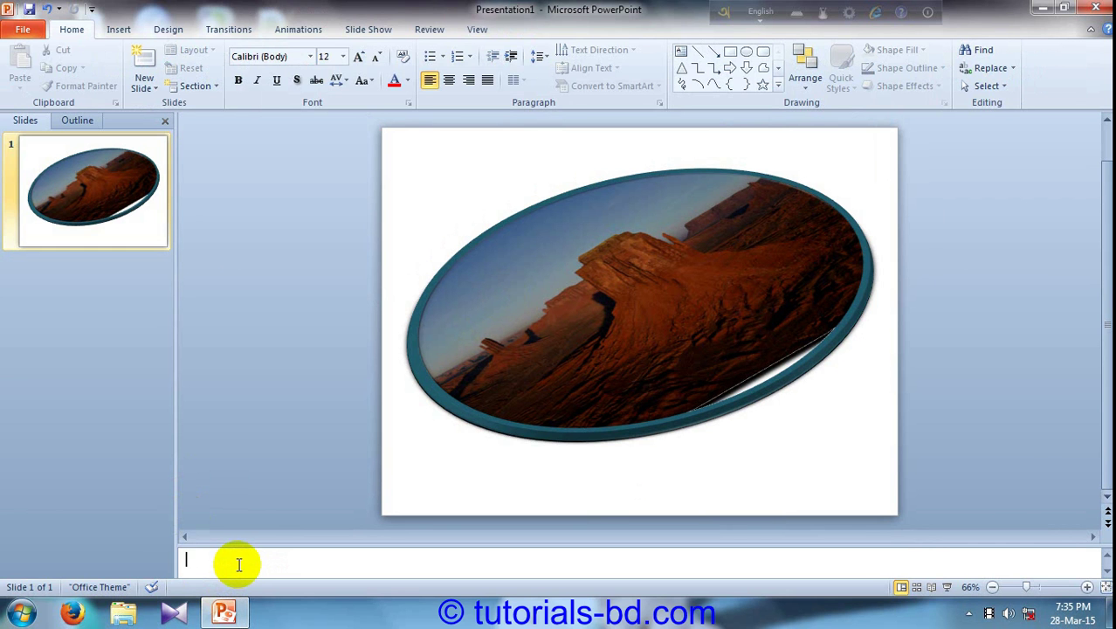
type("pi")
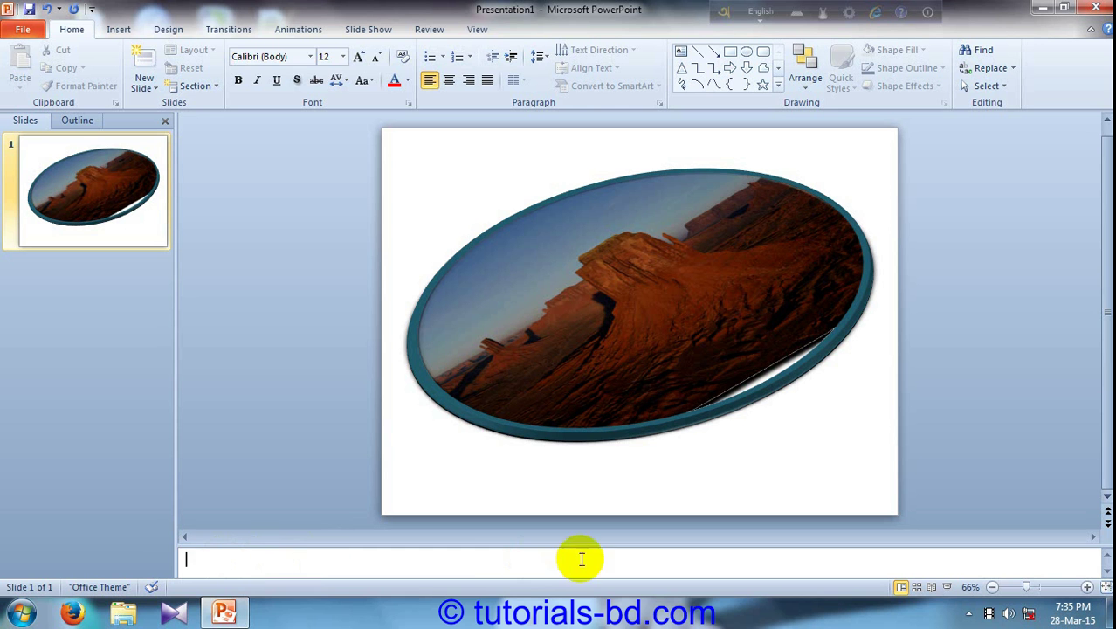
left_click(229, 465)
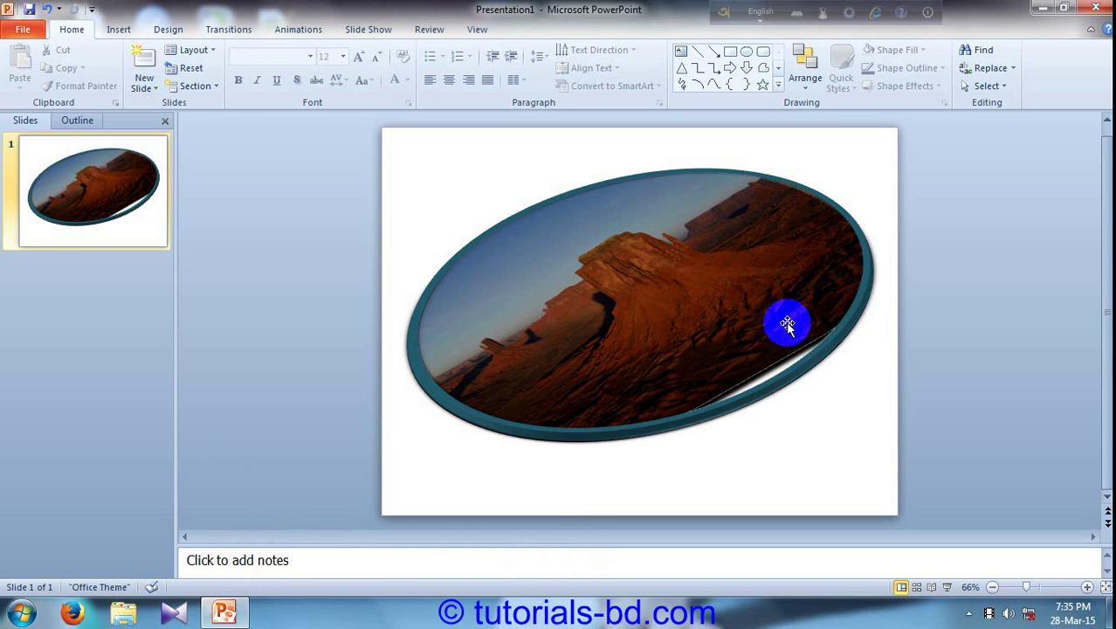
Select the tilted oval photo and view its Picture Tools Format styles
left_click(699, 274)
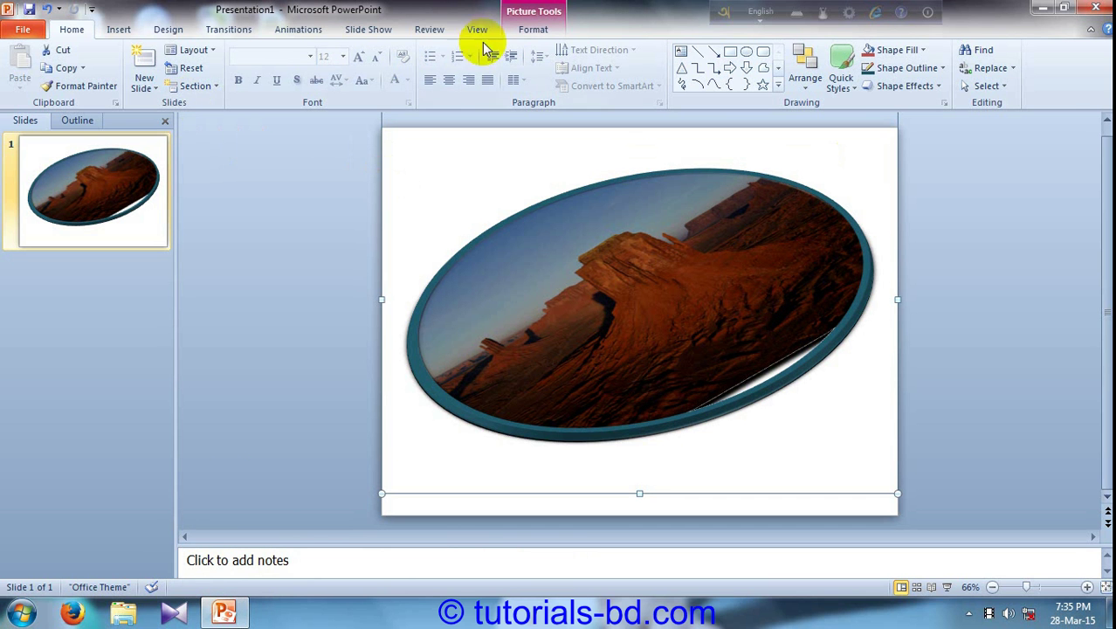
left_click(528, 29)
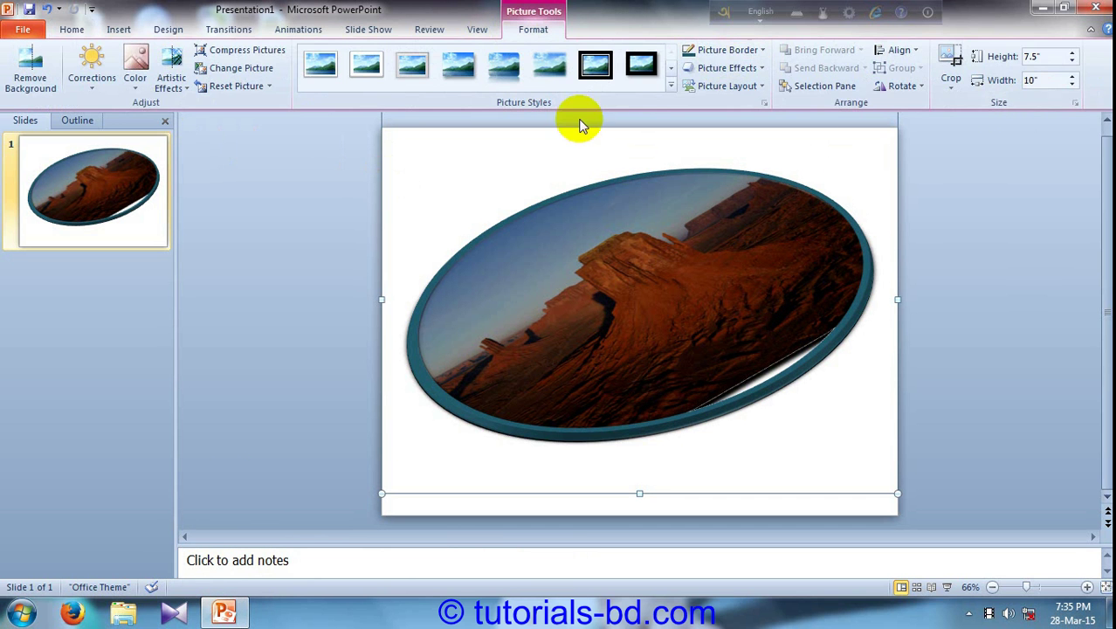
left_click(597, 291)
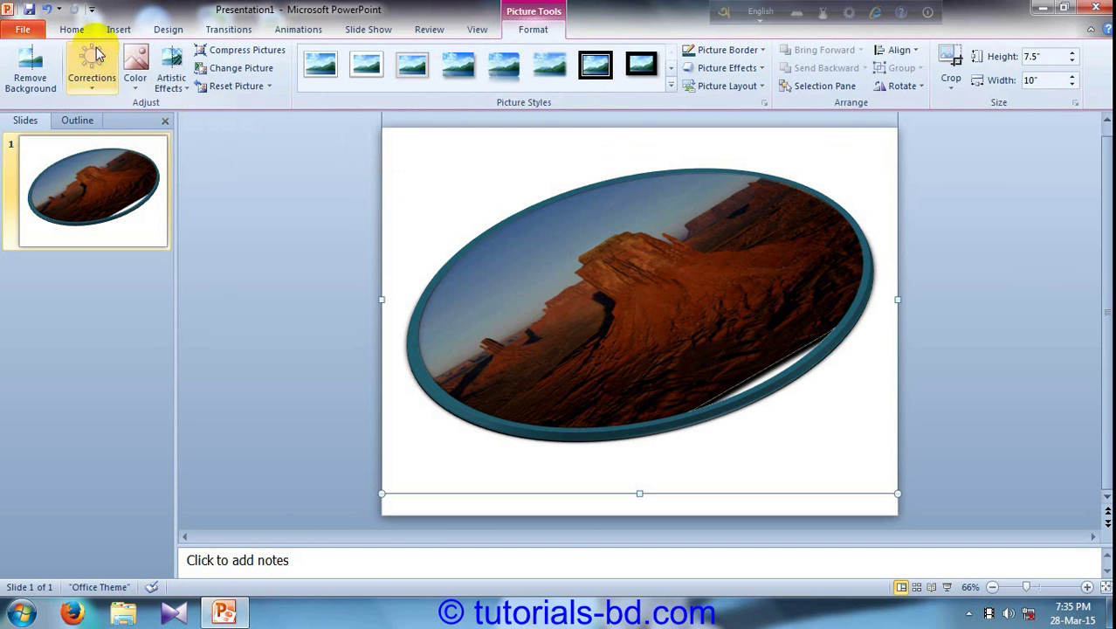
Switch to the Insert commands and click off the desert picture to deselect it
left_click(119, 29)
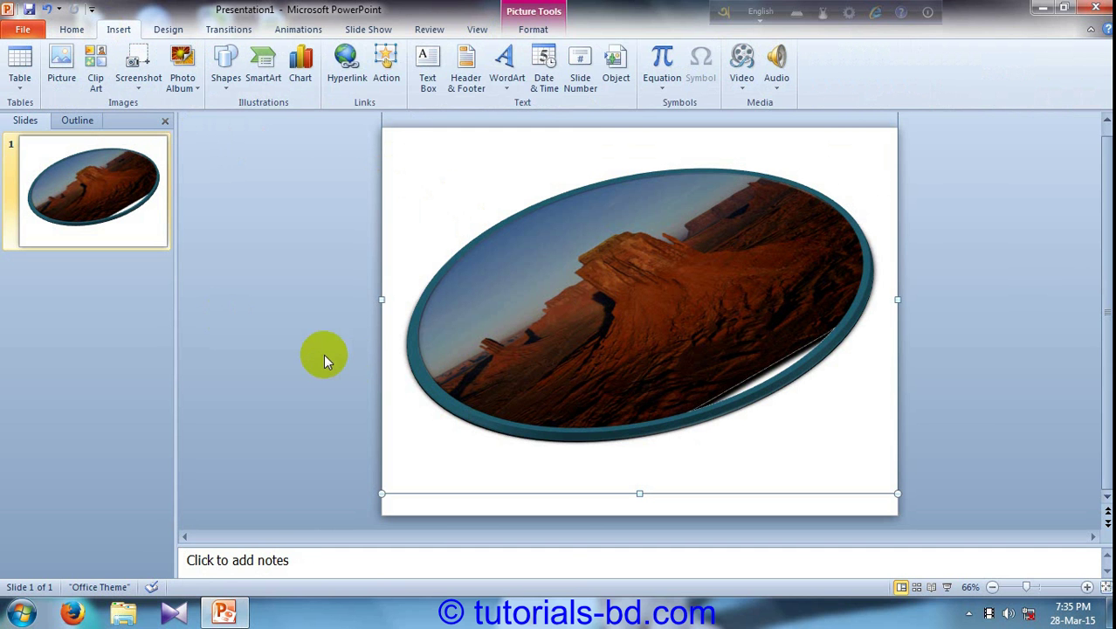
left_click(303, 349)
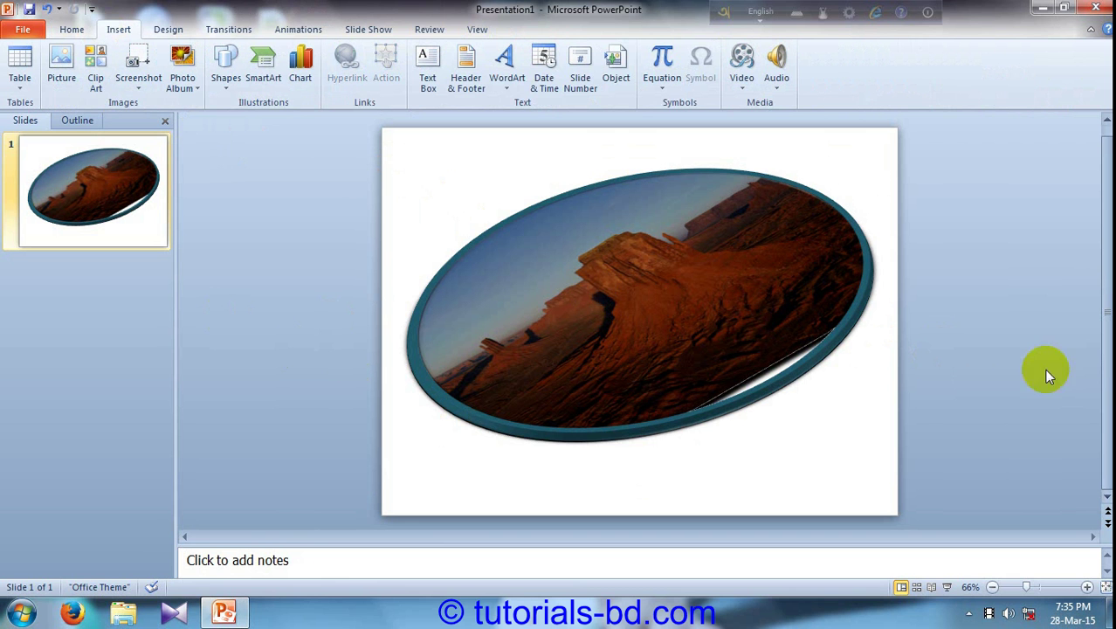
left_click(568, 319)
left_click(488, 358)
left_click(498, 376)
left_click(692, 324)
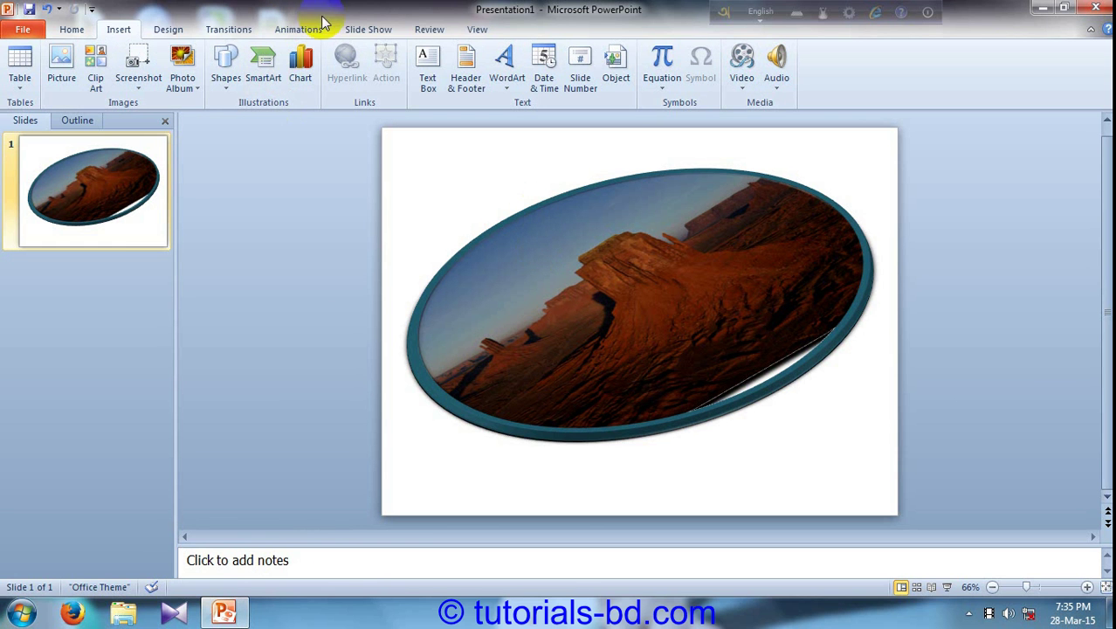
left_click(365, 30)
left_click(564, 377)
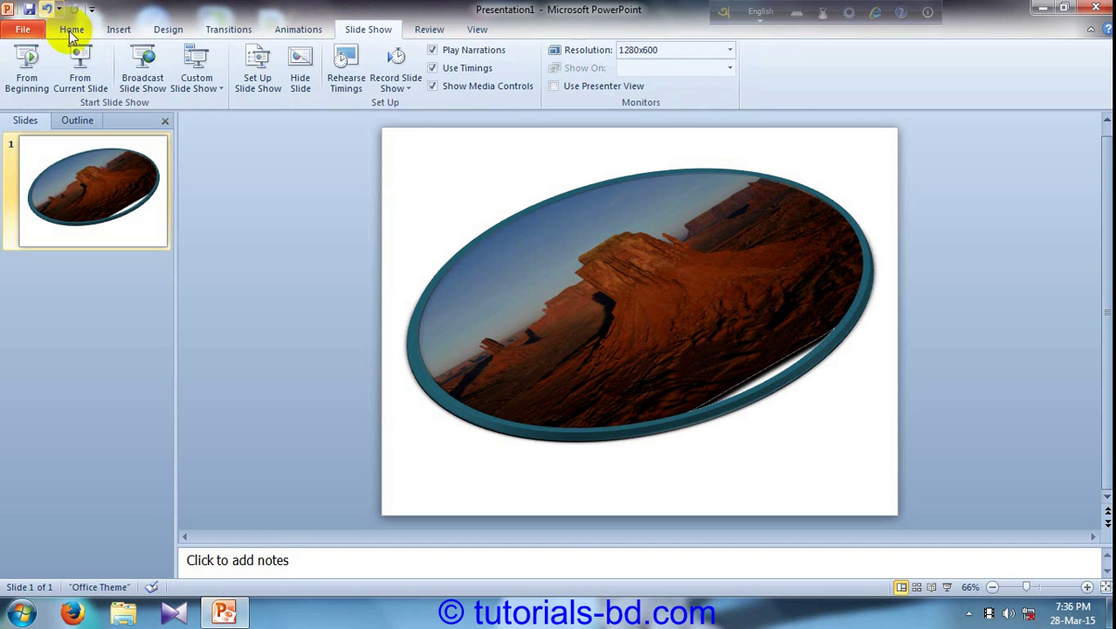
left_click(116, 30)
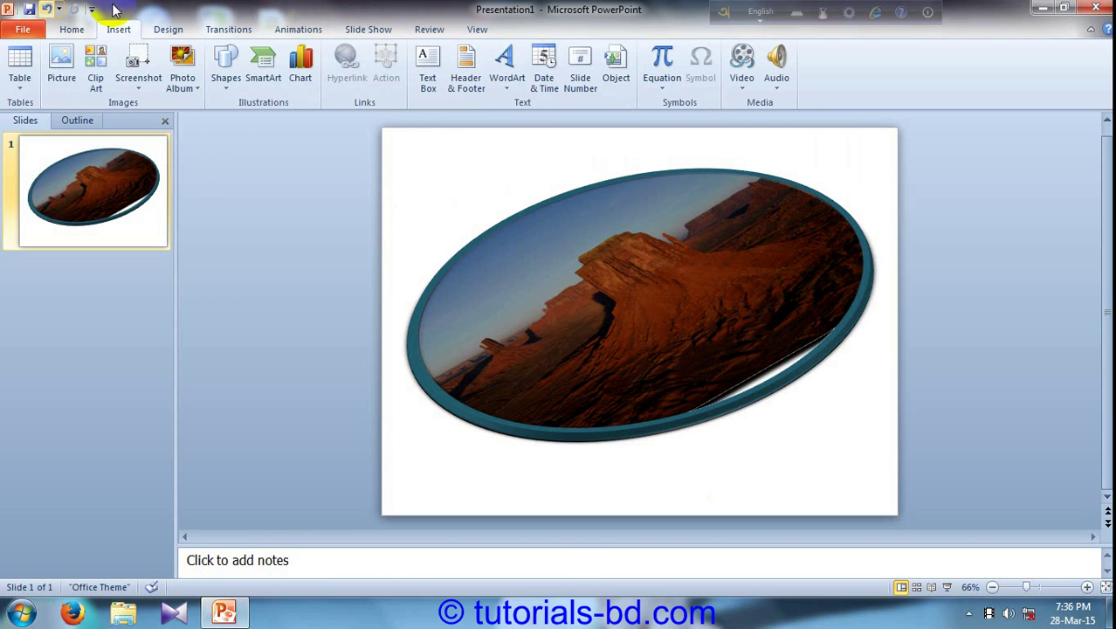
left_click(684, 229)
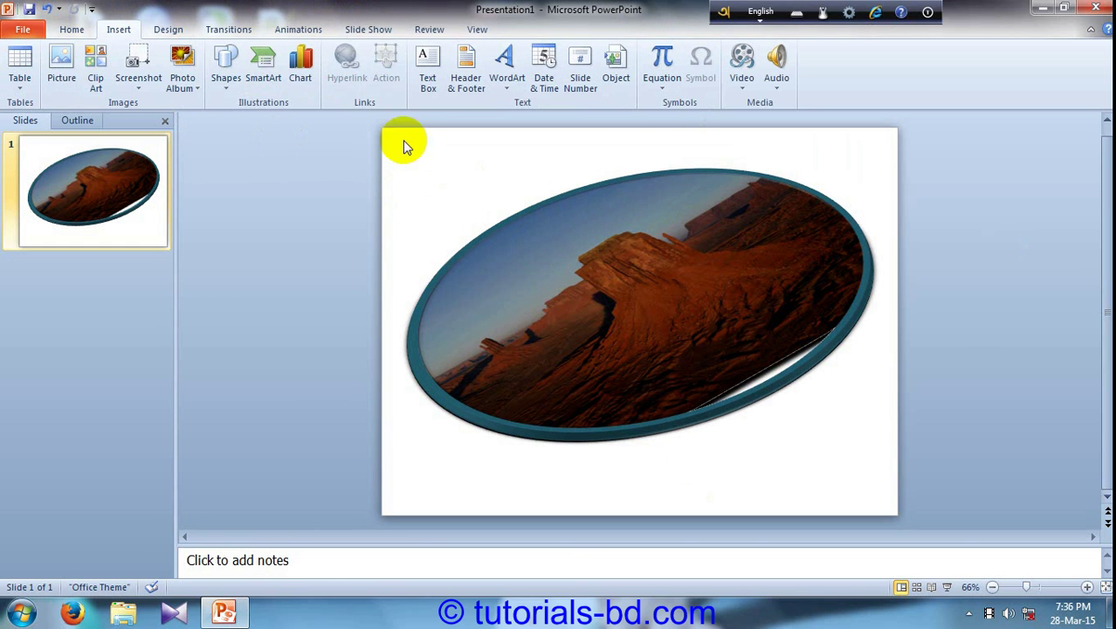
left_click(738, 212)
Start Video from File and browse D: into Gellary > Natok > Bangla > All Time Dourer Upor
left_click(754, 98)
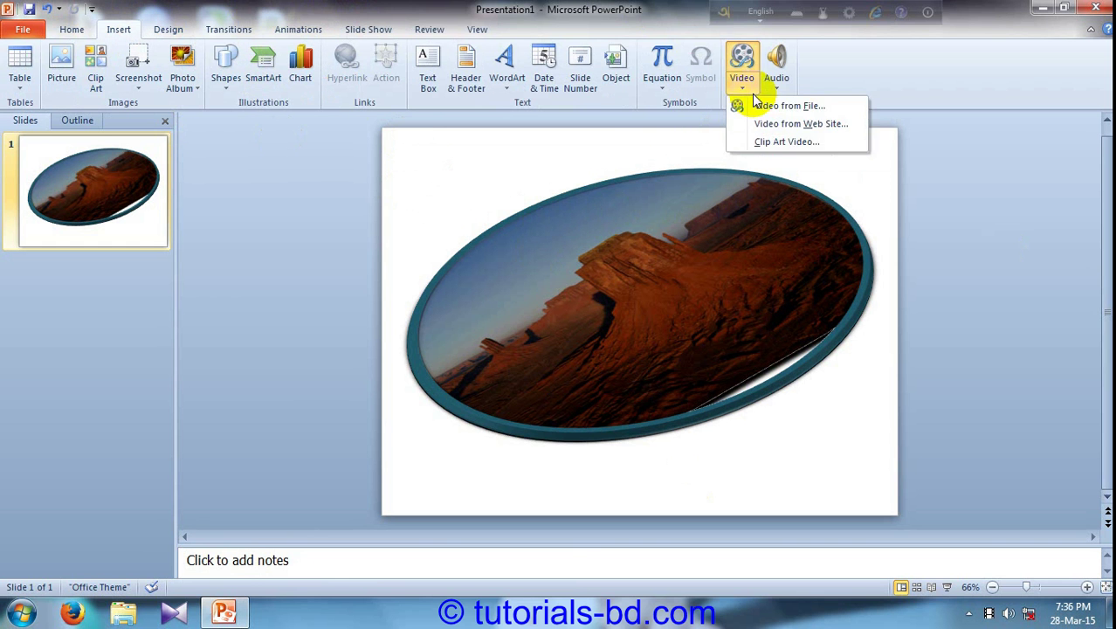
left_click(763, 108)
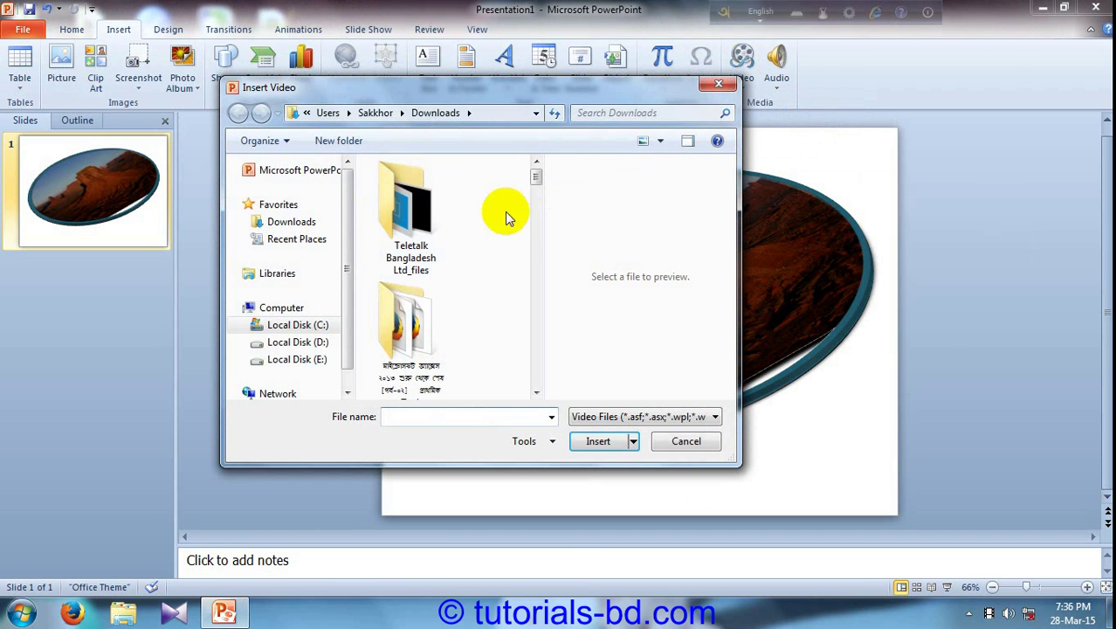
left_click(292, 223)
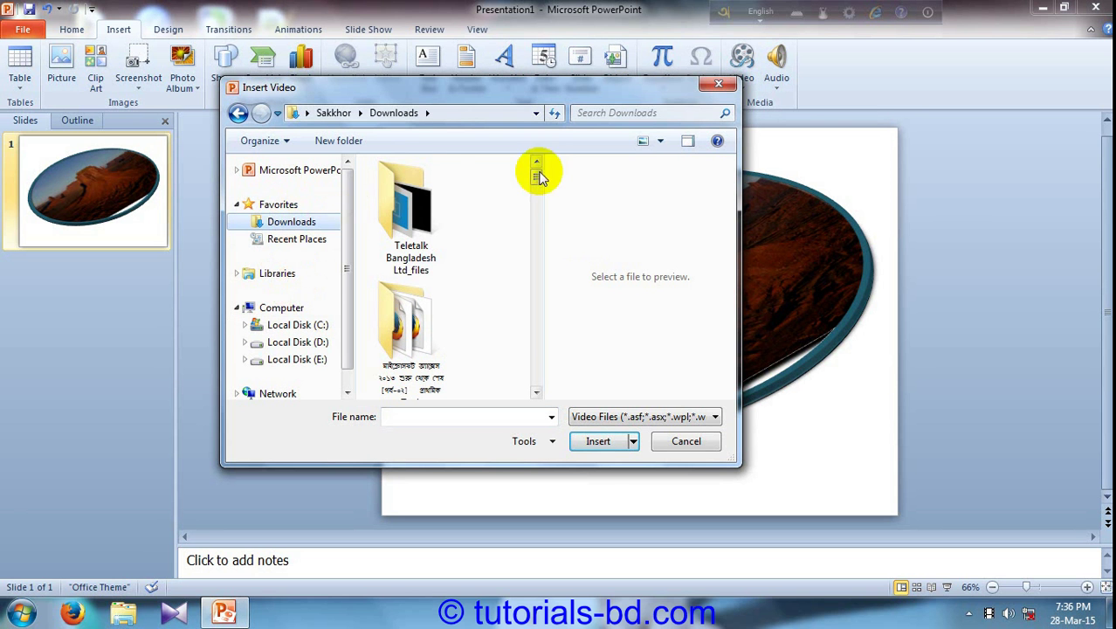
left_click(288, 206)
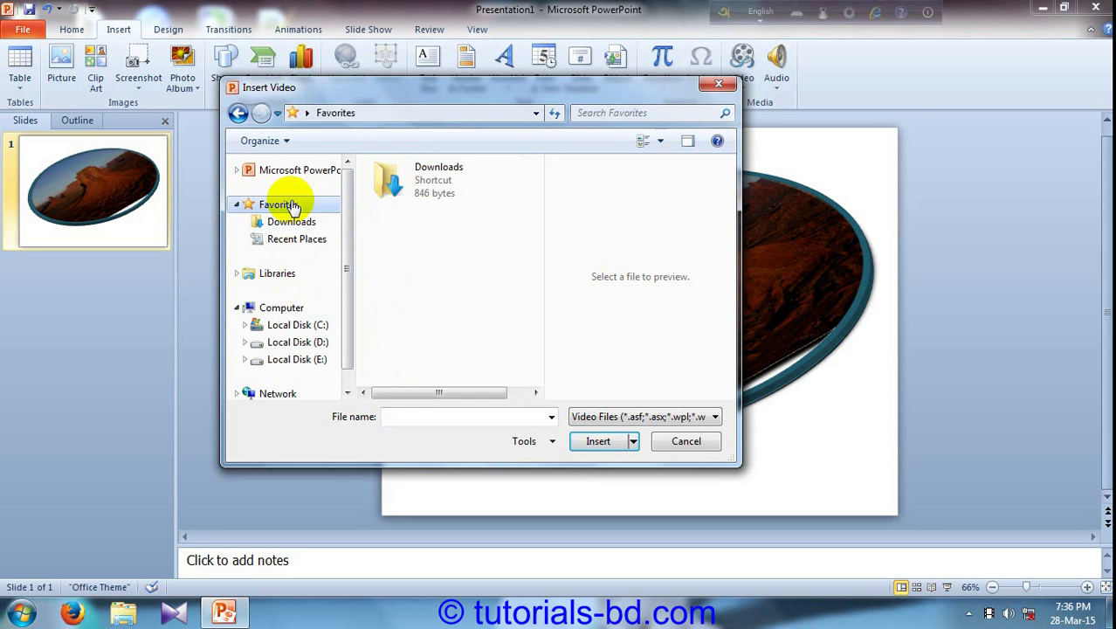
double_click(406, 188)
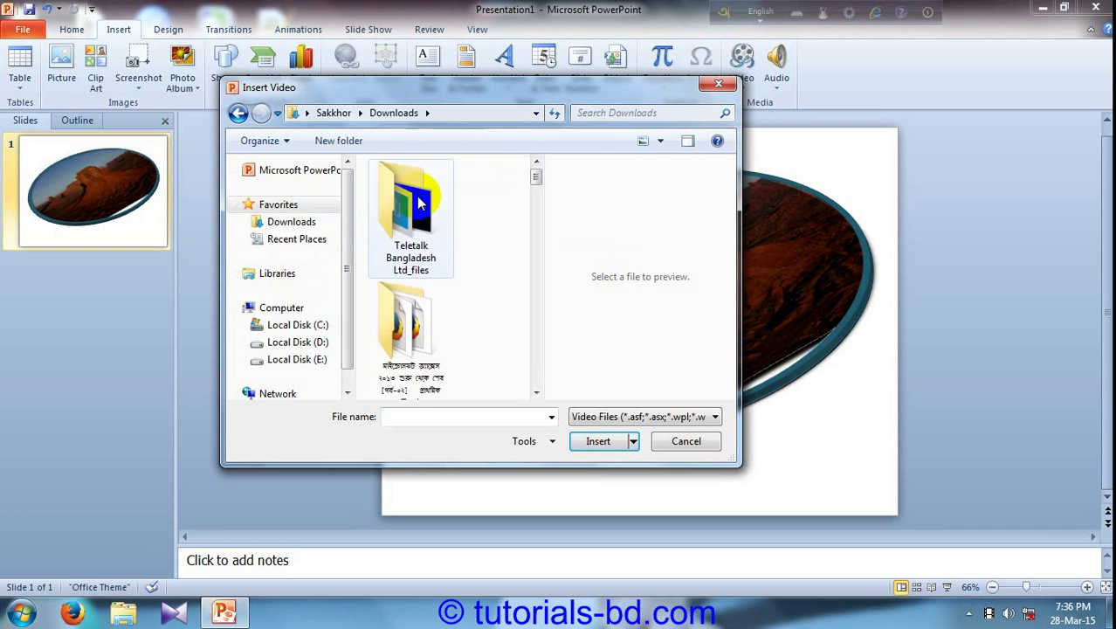
left_click(280, 342)
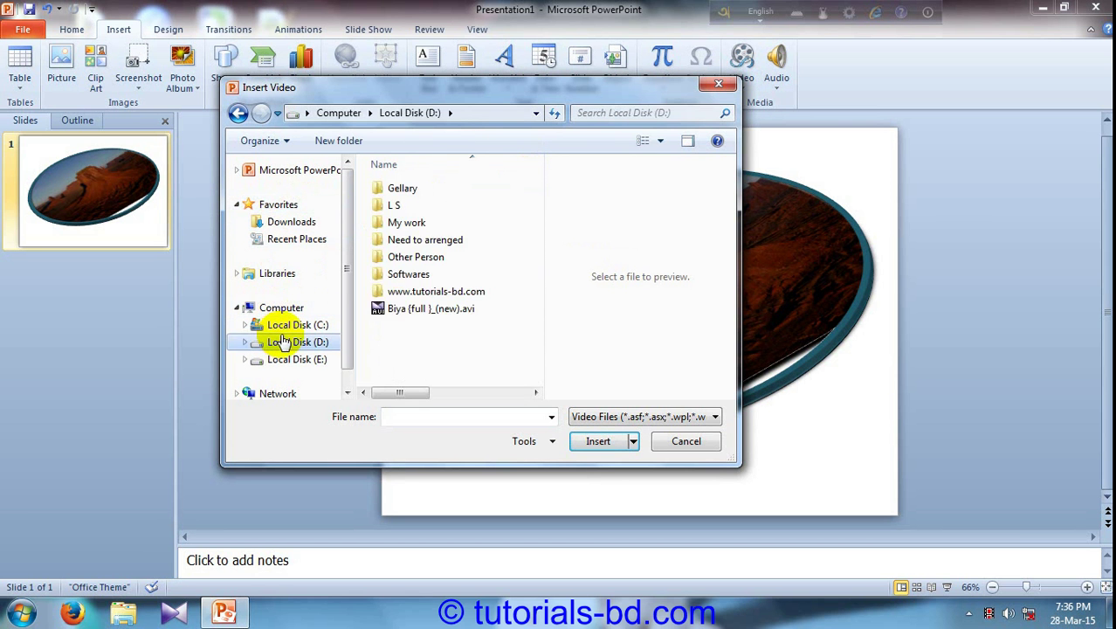
left_click(406, 194)
double_click(405, 197)
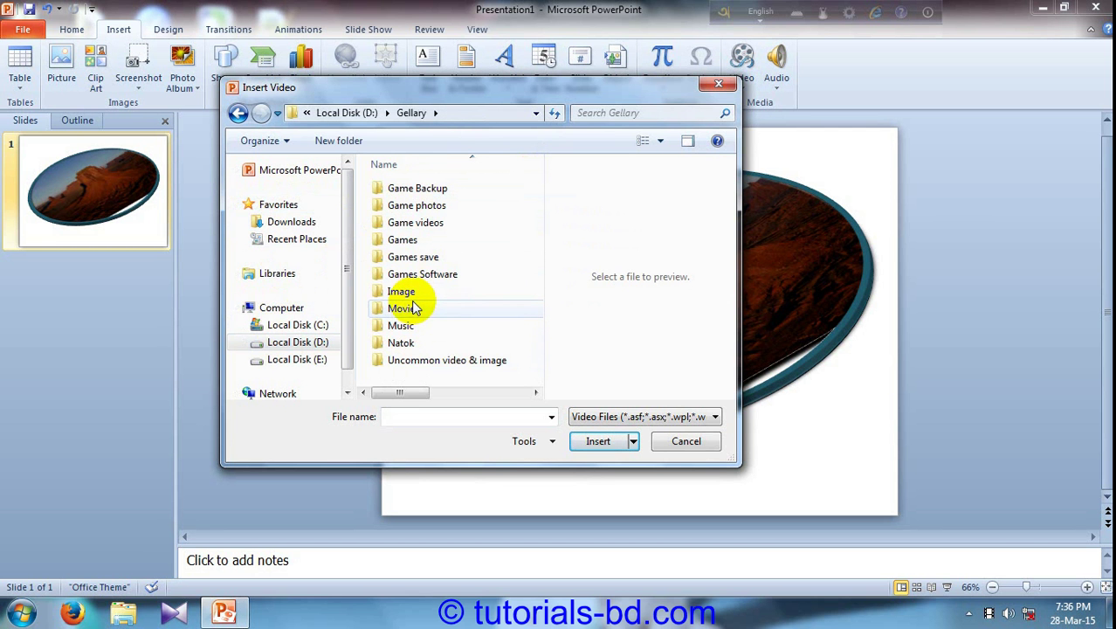
double_click(414, 342)
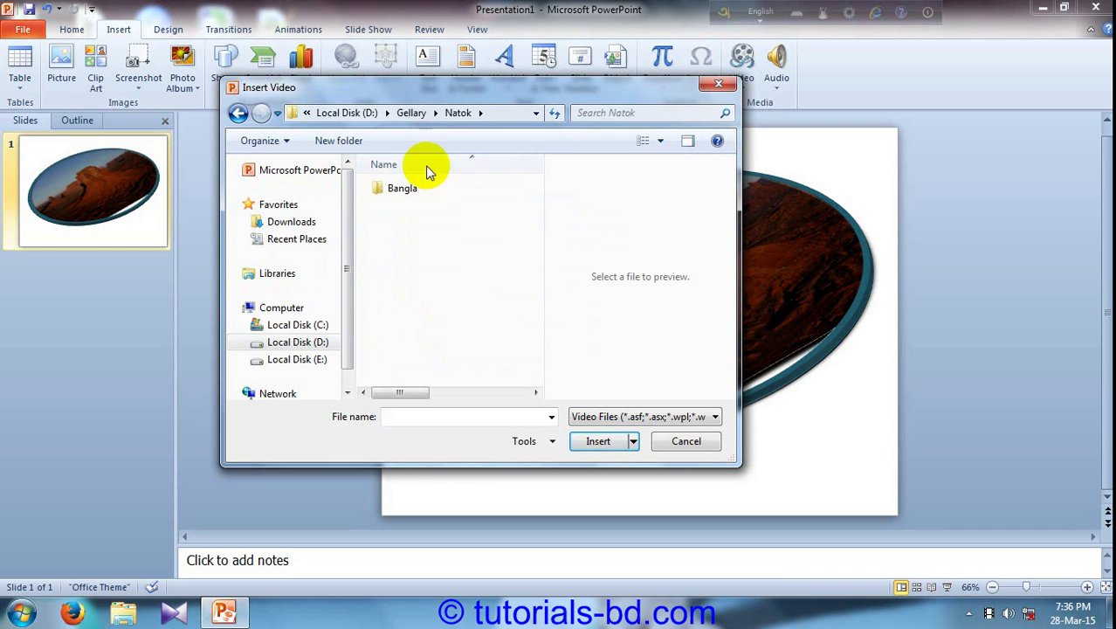
left_click(414, 192)
double_click(414, 193)
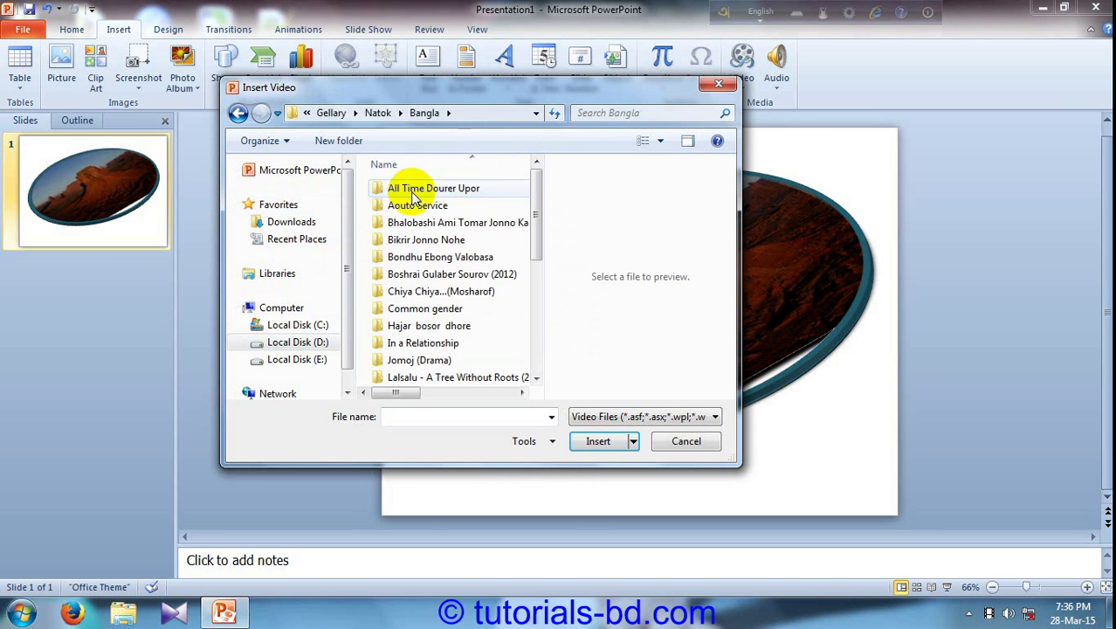
double_click(414, 192)
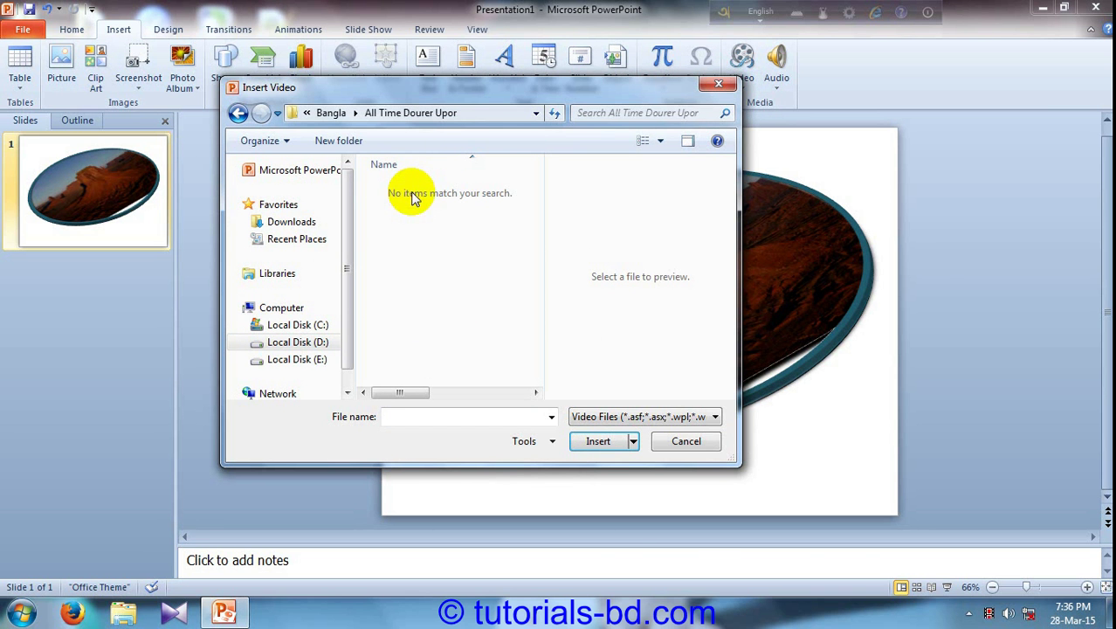
left_click(648, 416)
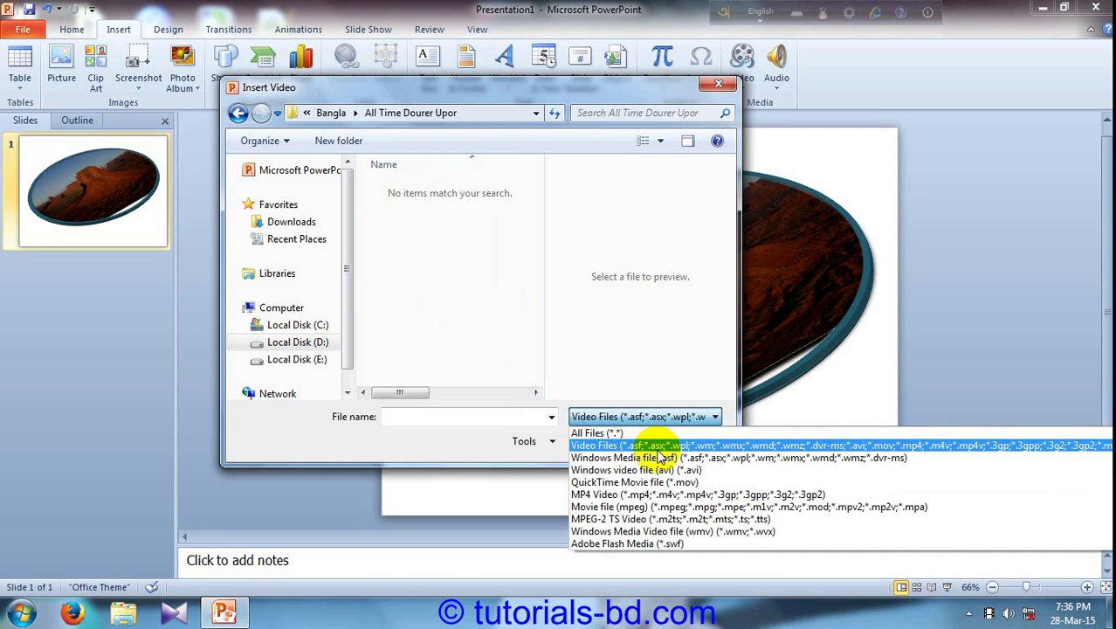
left_click(651, 446)
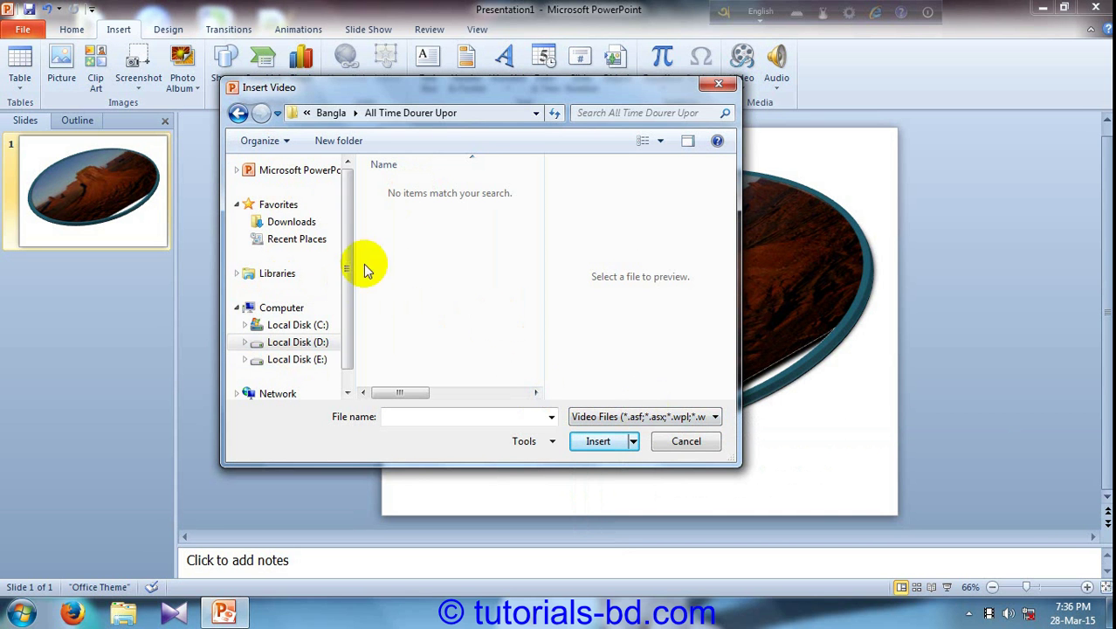
left_click(321, 342)
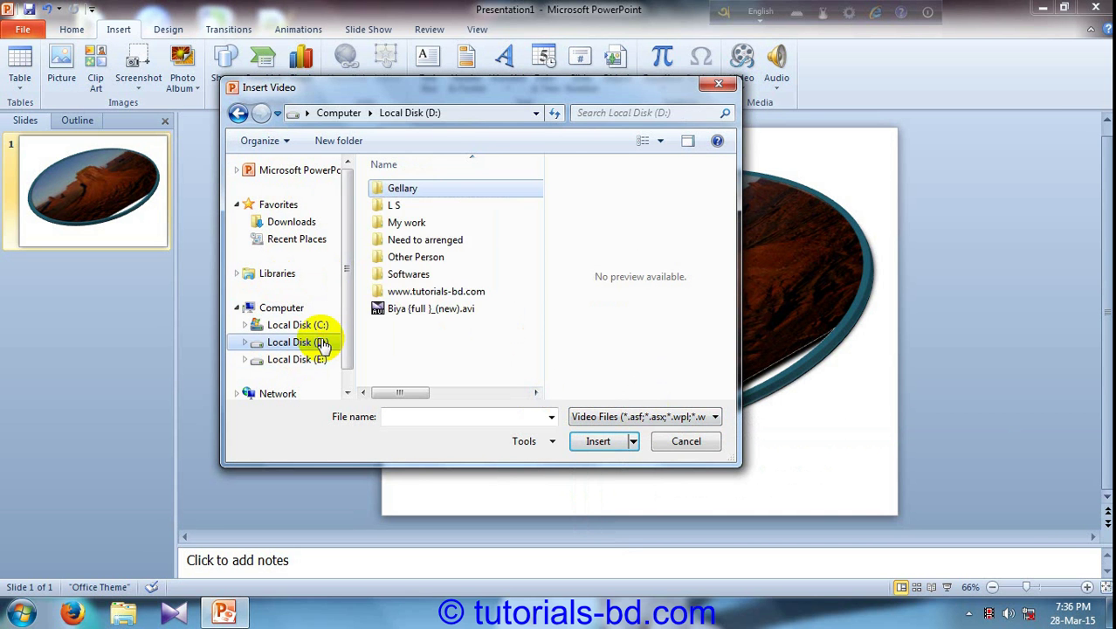
double_click(422, 292)
left_click(407, 241)
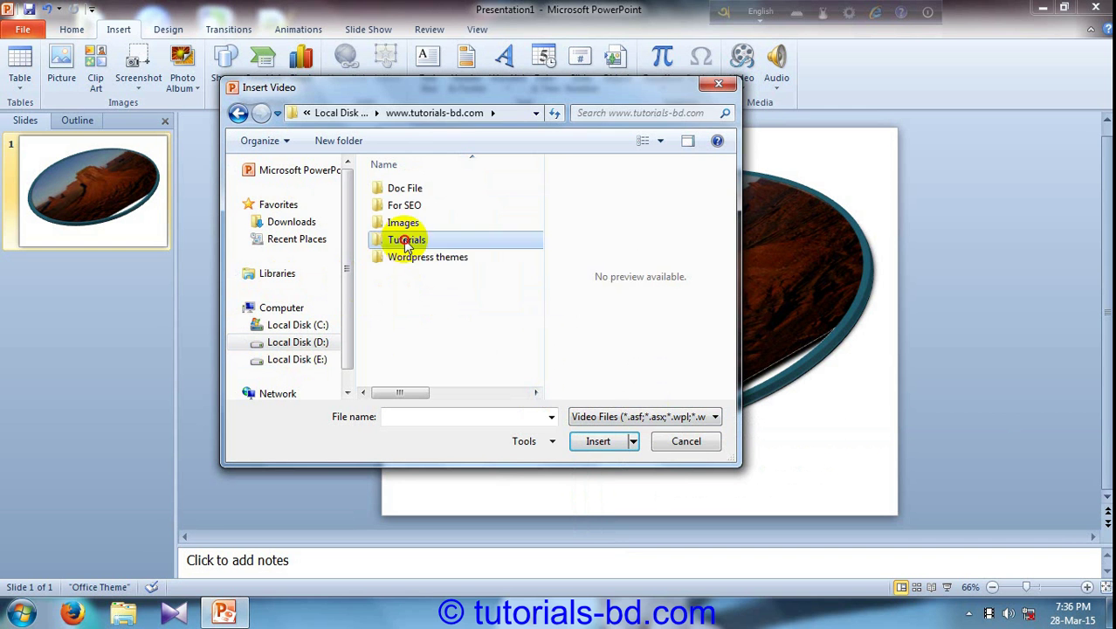
double_click(407, 241)
double_click(406, 189)
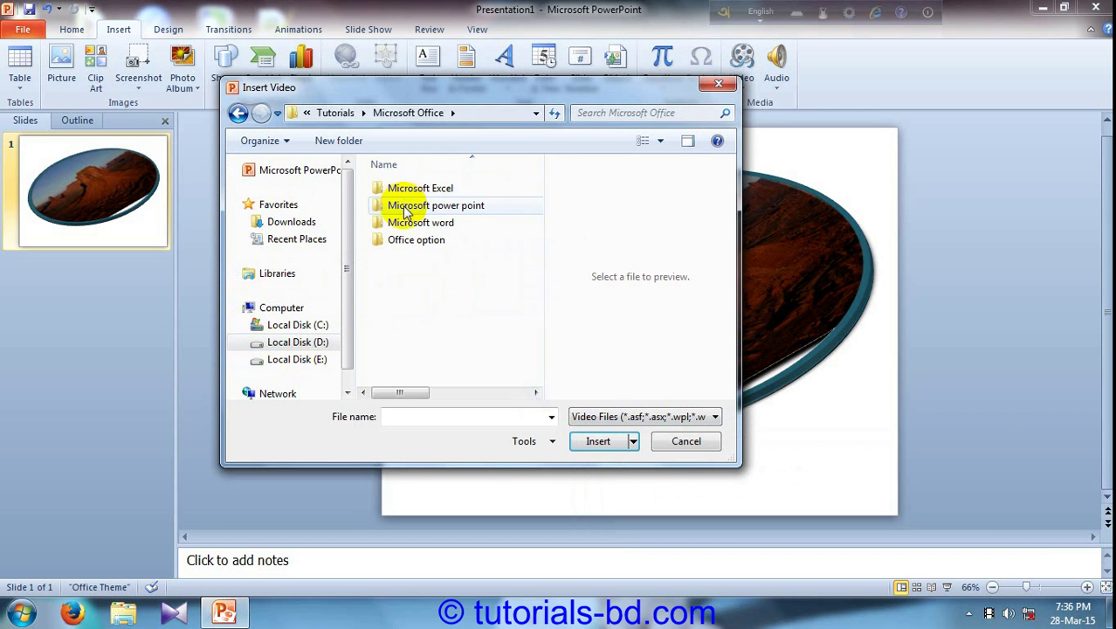
double_click(393, 188)
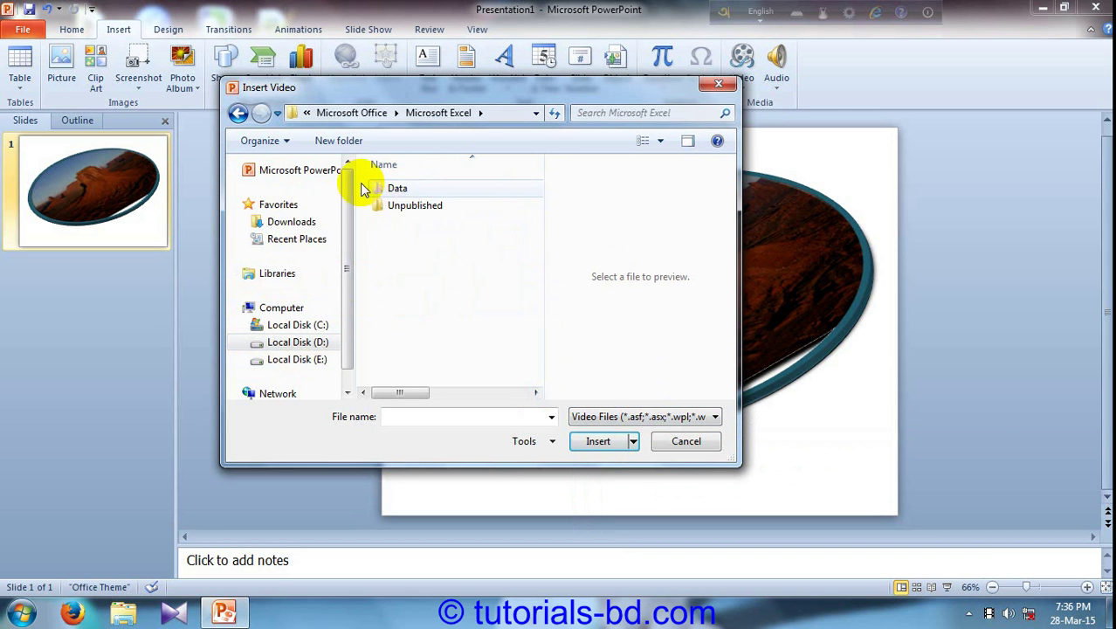
Return to Local Disk (D:) and open Gellary > Natok > Bangla > Aouto Service
left_click(301, 343)
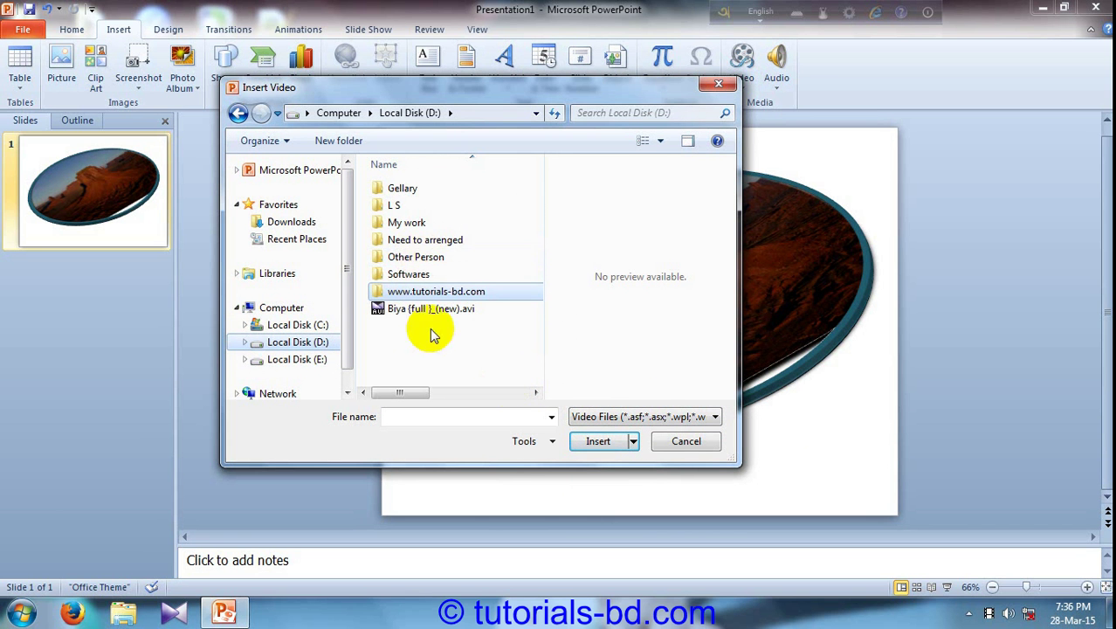
double_click(409, 185)
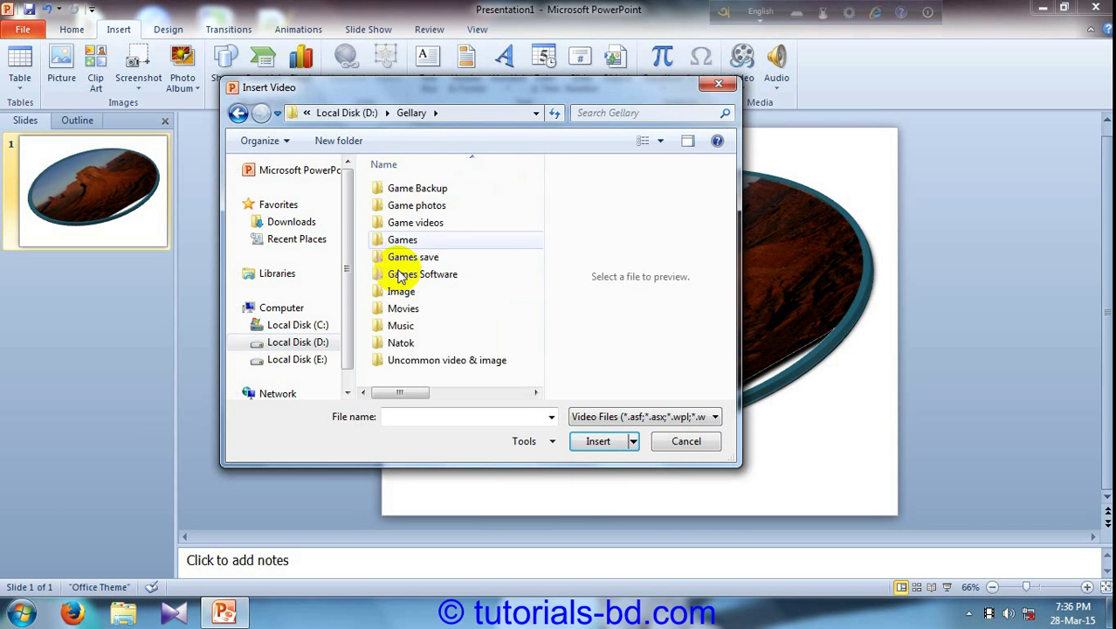
double_click(403, 342)
double_click(405, 190)
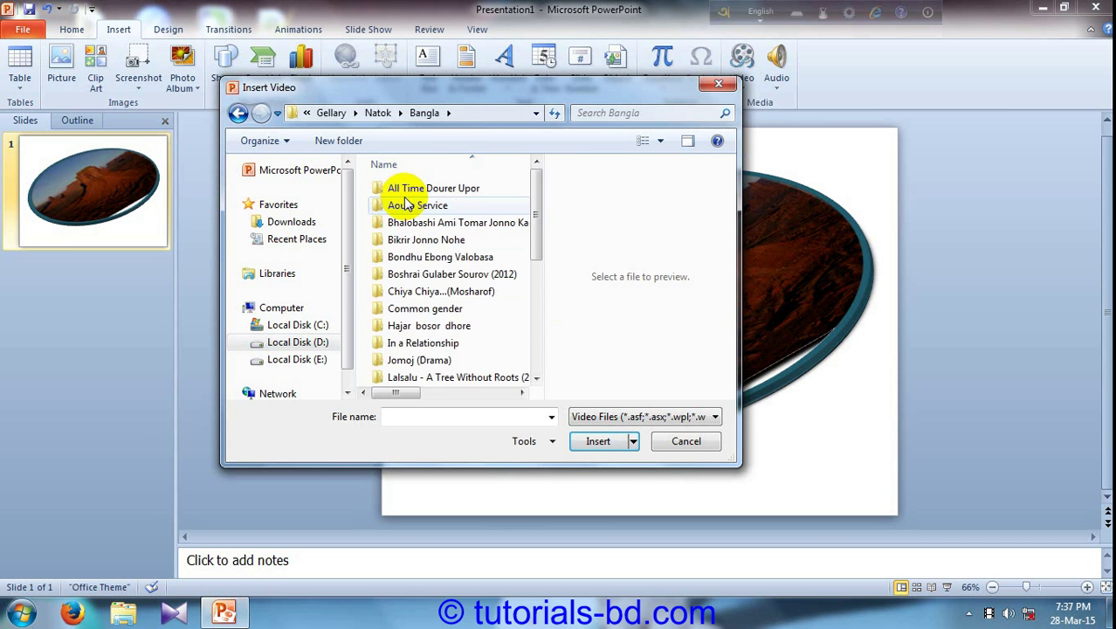
double_click(406, 205)
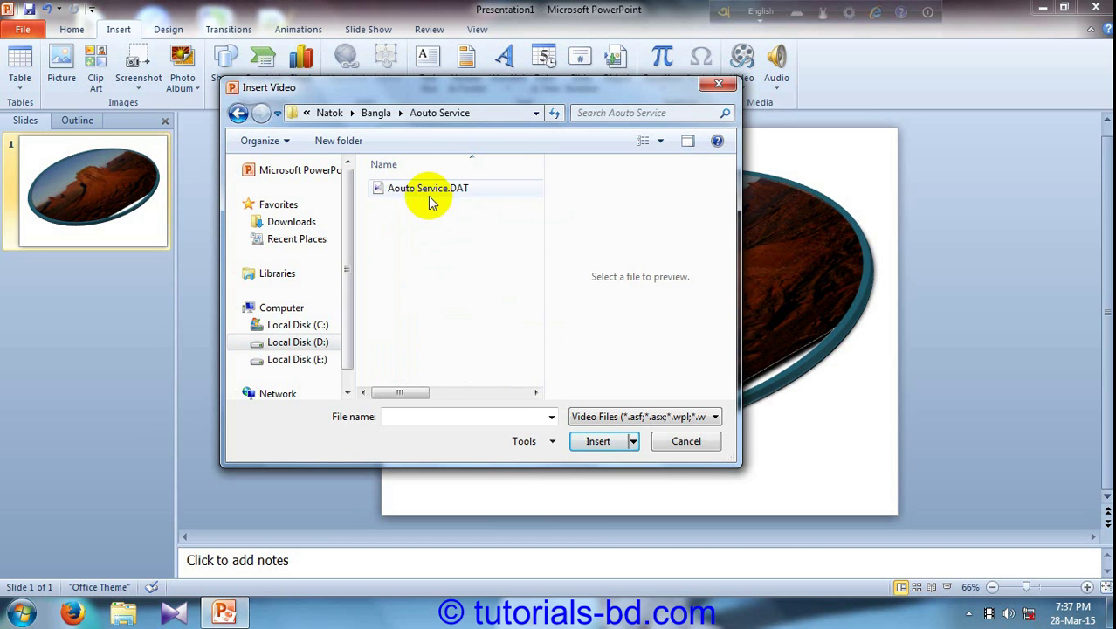
Keep the Video Files filter and double-click Auoto Service.DAT to insert it
left_click(705, 416)
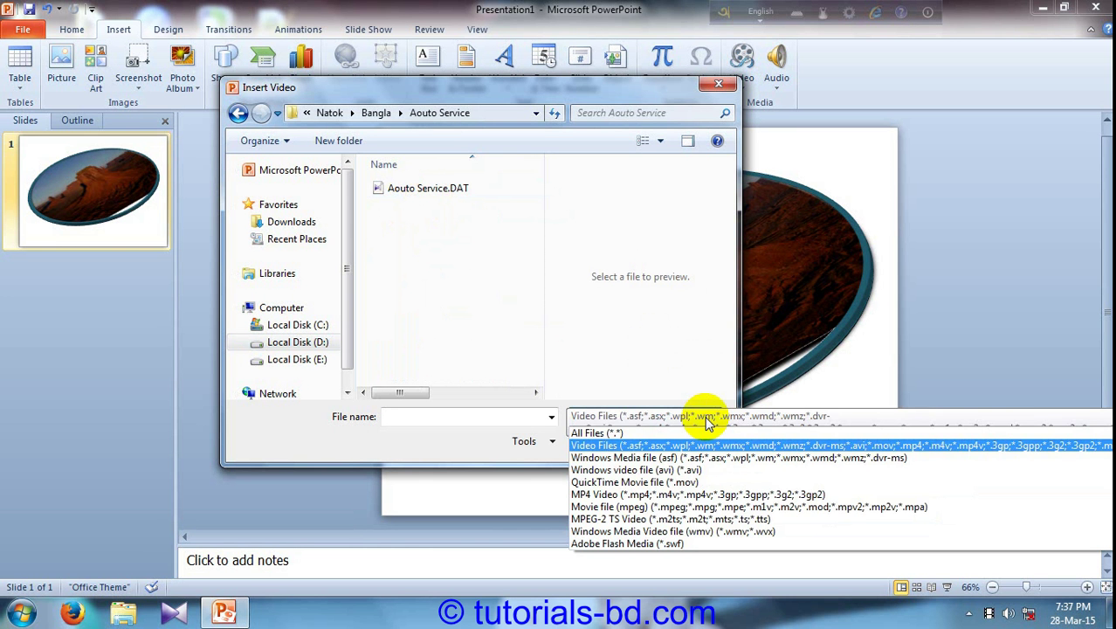
left_click(707, 419)
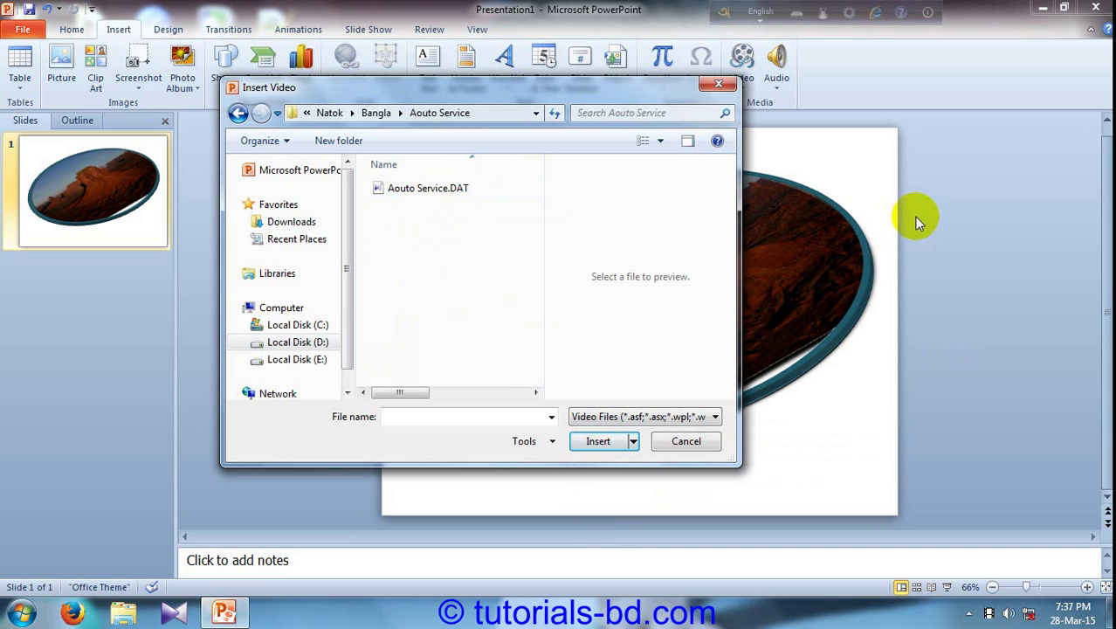
left_click(618, 420)
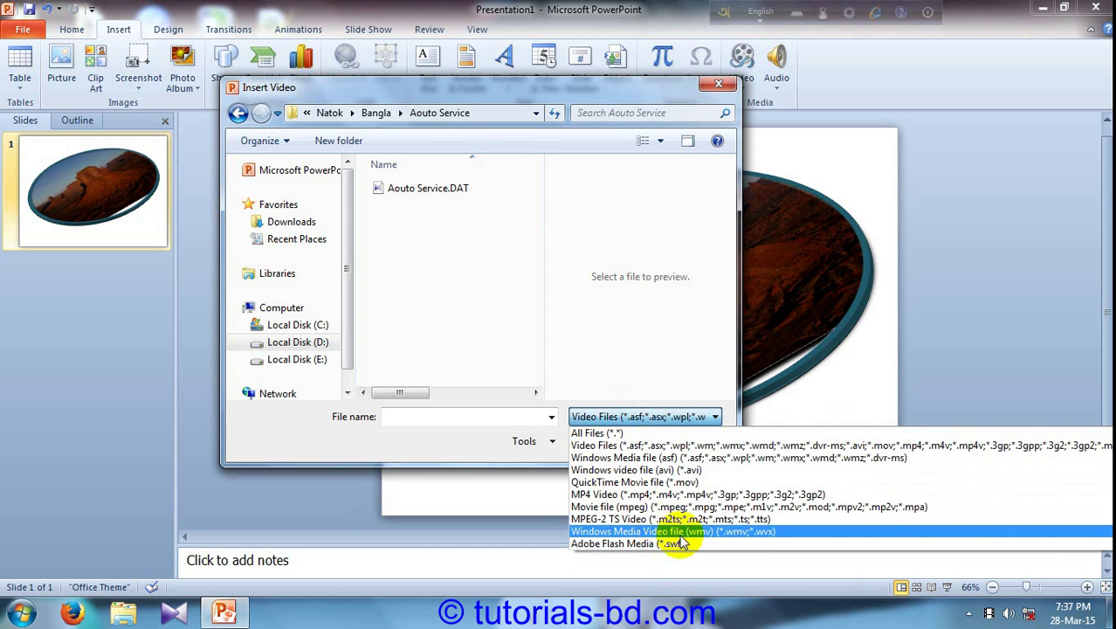
left_click(663, 417)
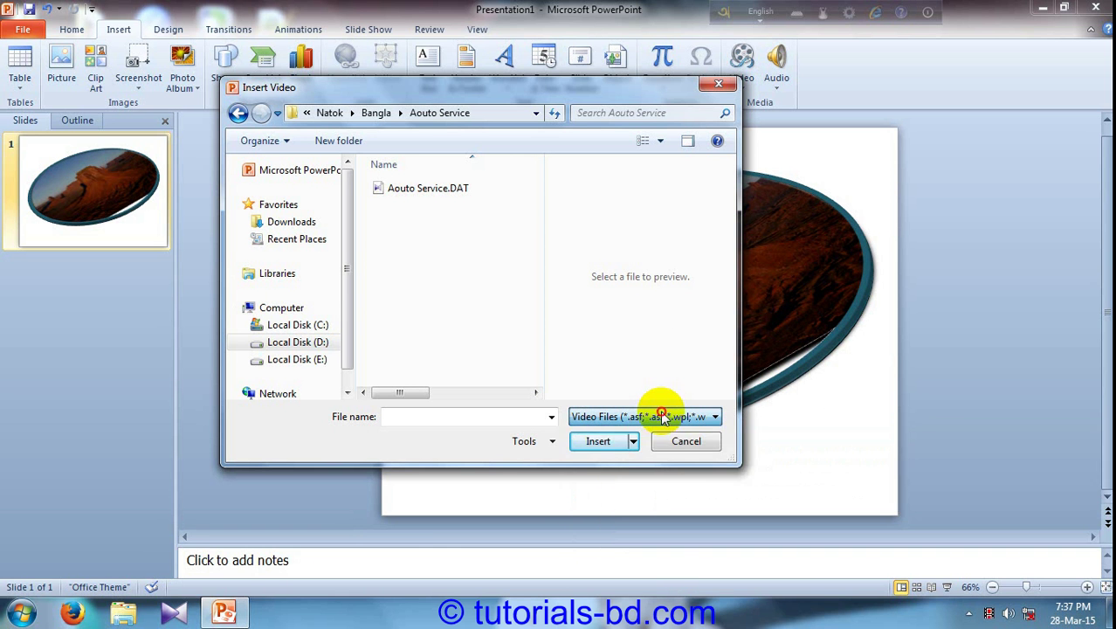
left_click(400, 190)
double_click(399, 190)
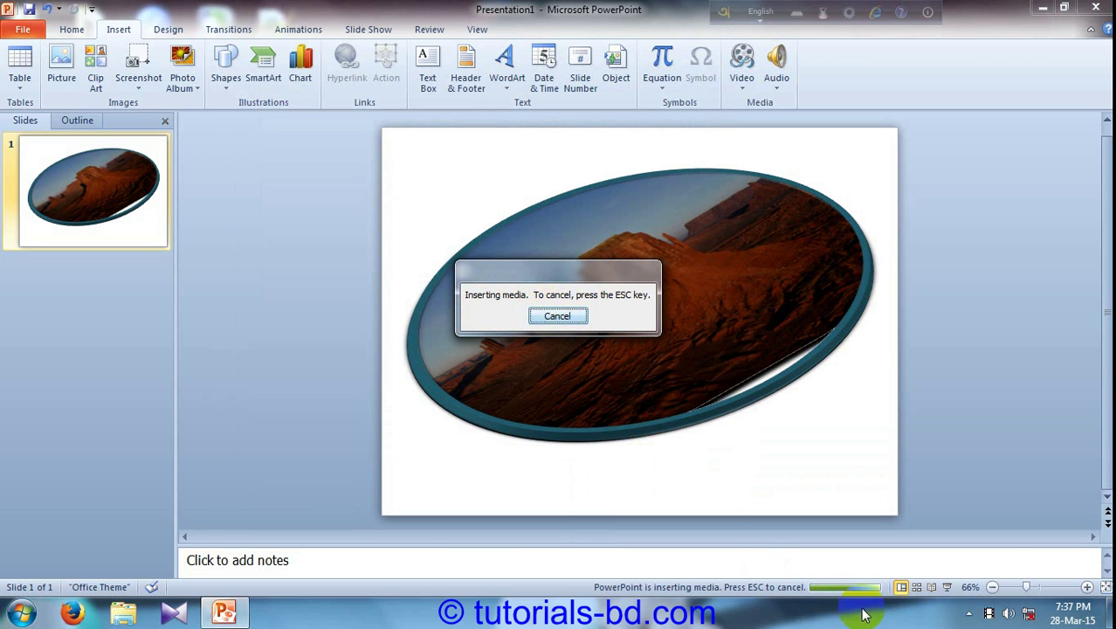
Drag the inserted Aouto Service.DAT video toward the slide's top and start it playing
left_click(667, 342)
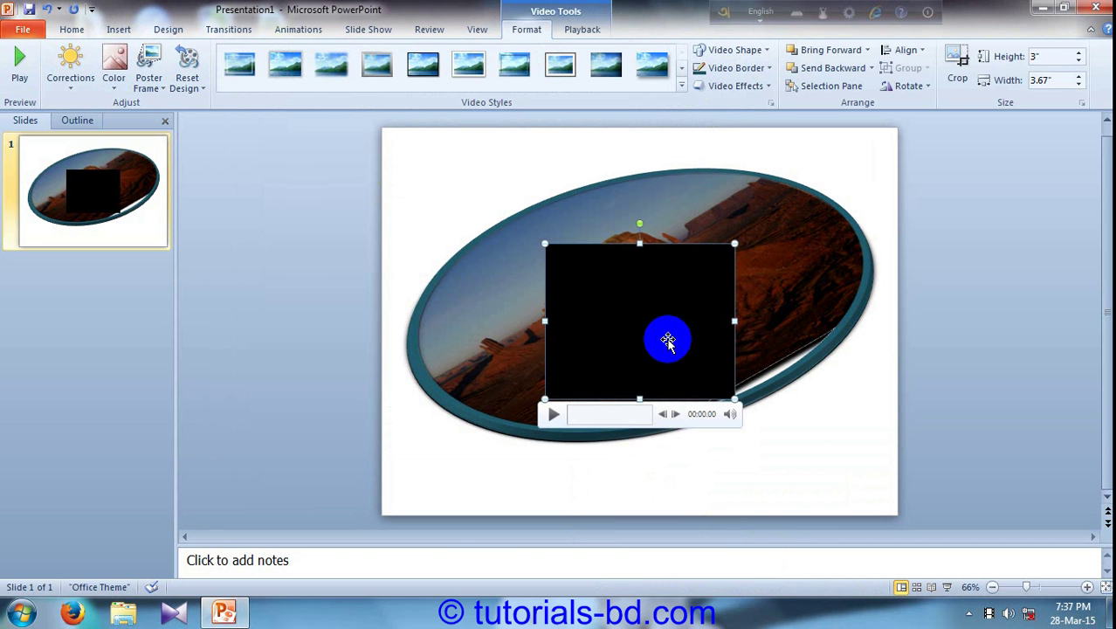
left_click_drag(667, 342, 354, 252)
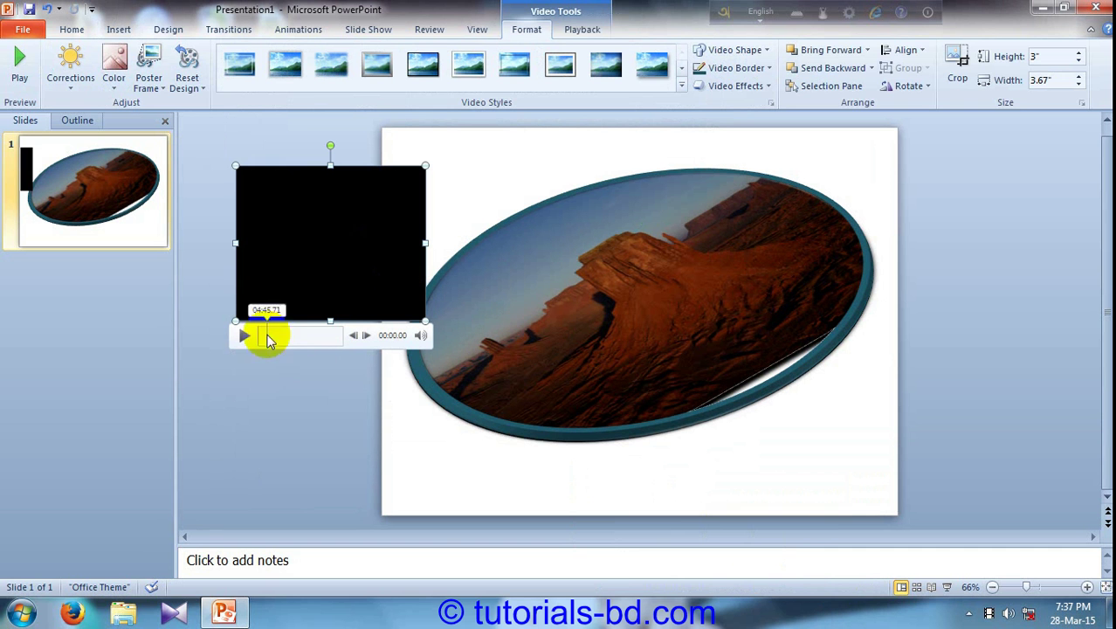
left_click(260, 269)
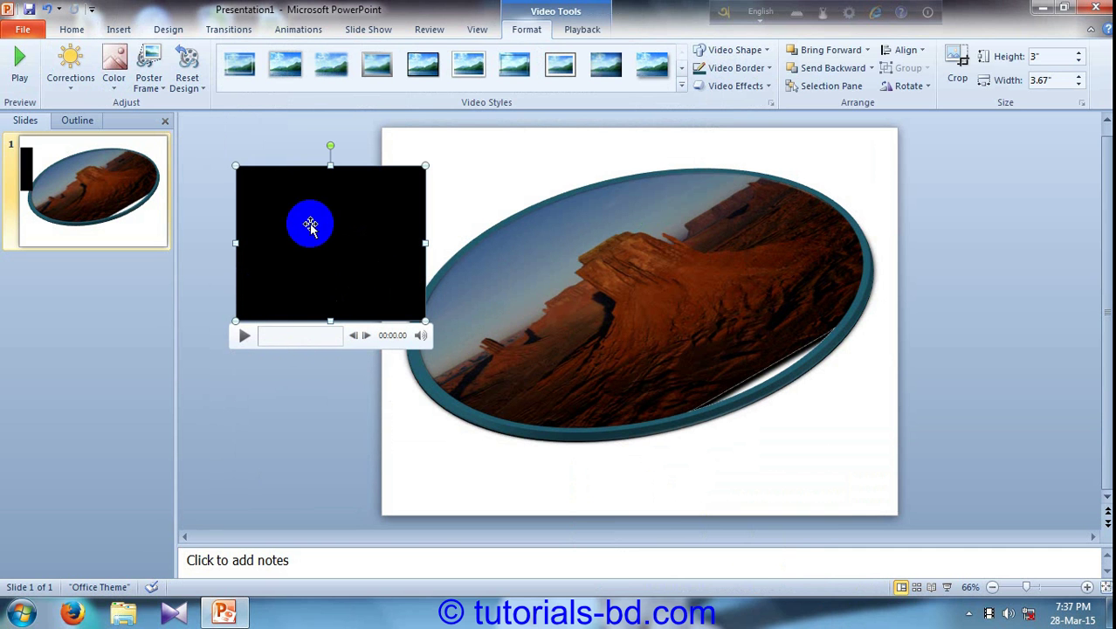
left_click(269, 335)
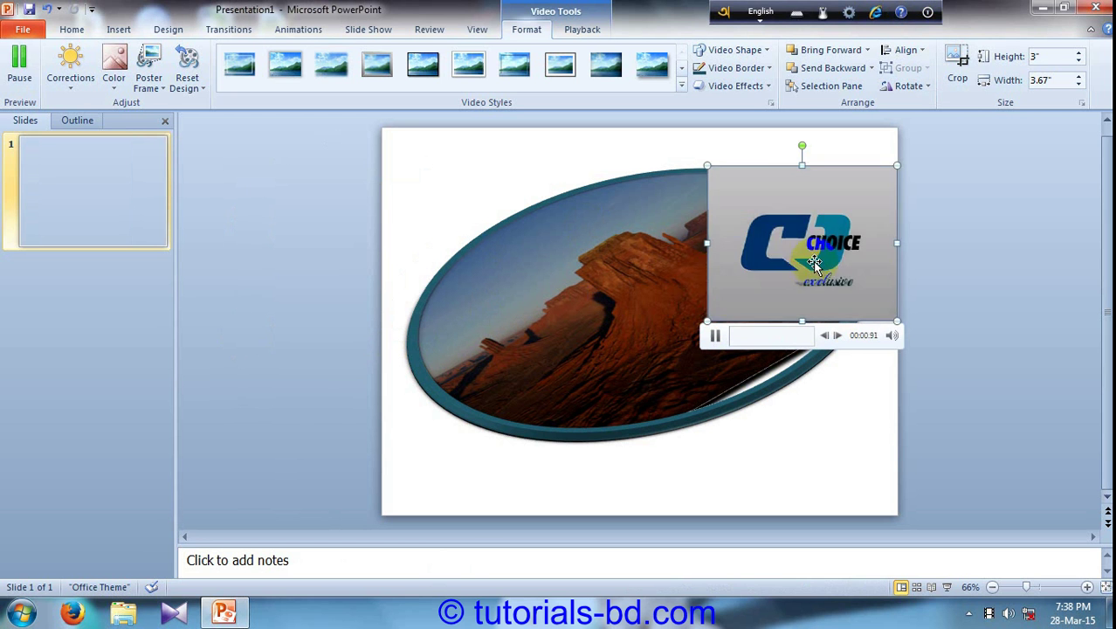
Pause the video at 00:06.64 and drag it over the oval's lower-right part
left_click(717, 338)
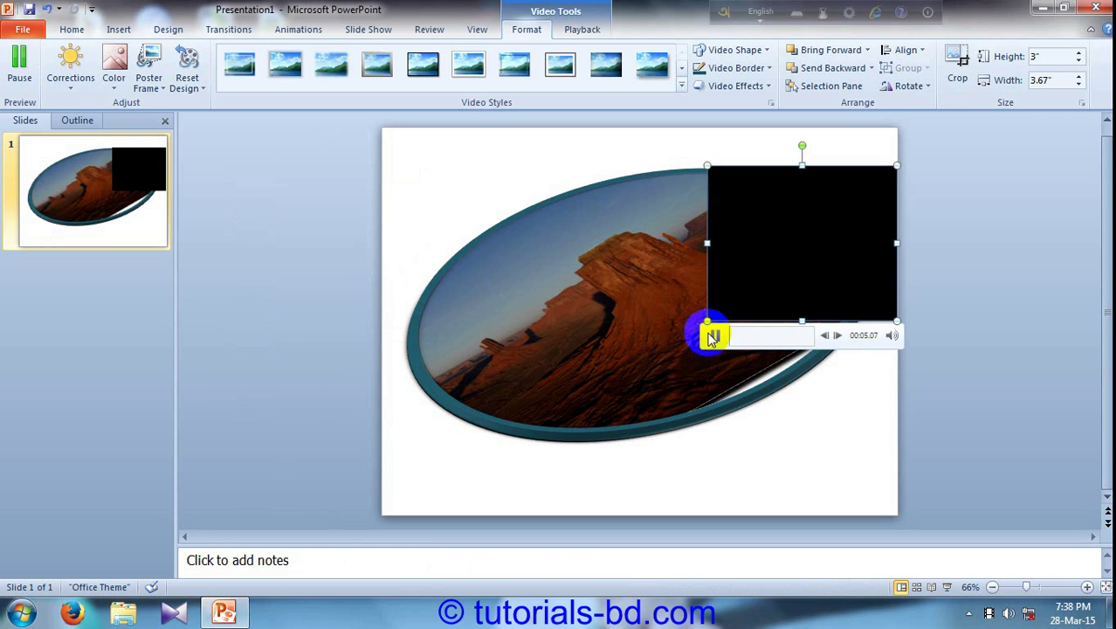
left_click(715, 340)
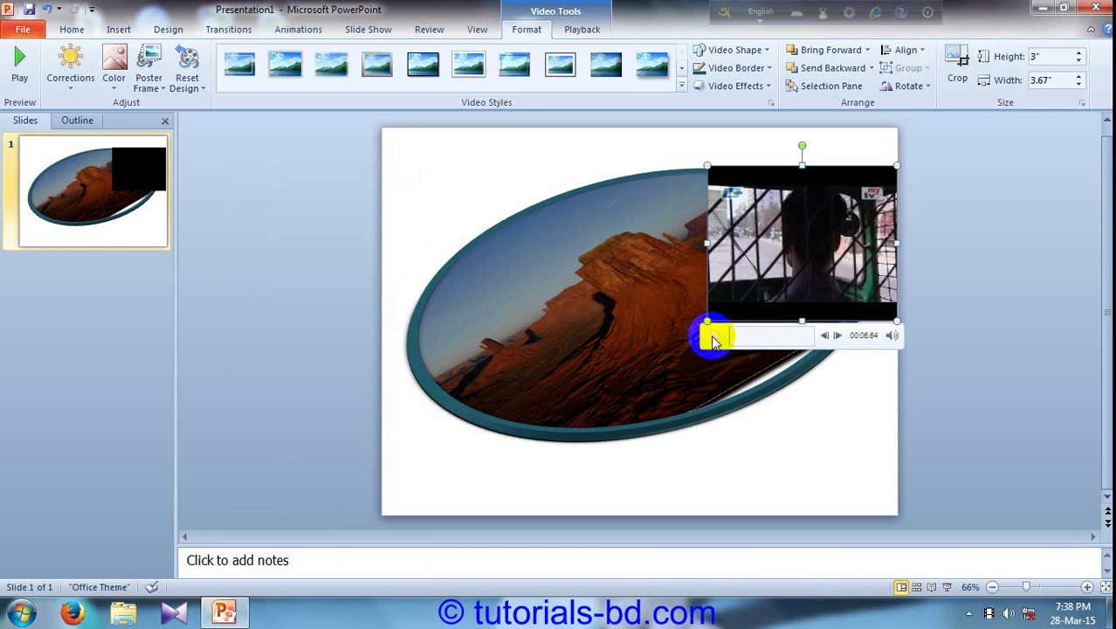
left_click_drag(805, 242, 903, 346)
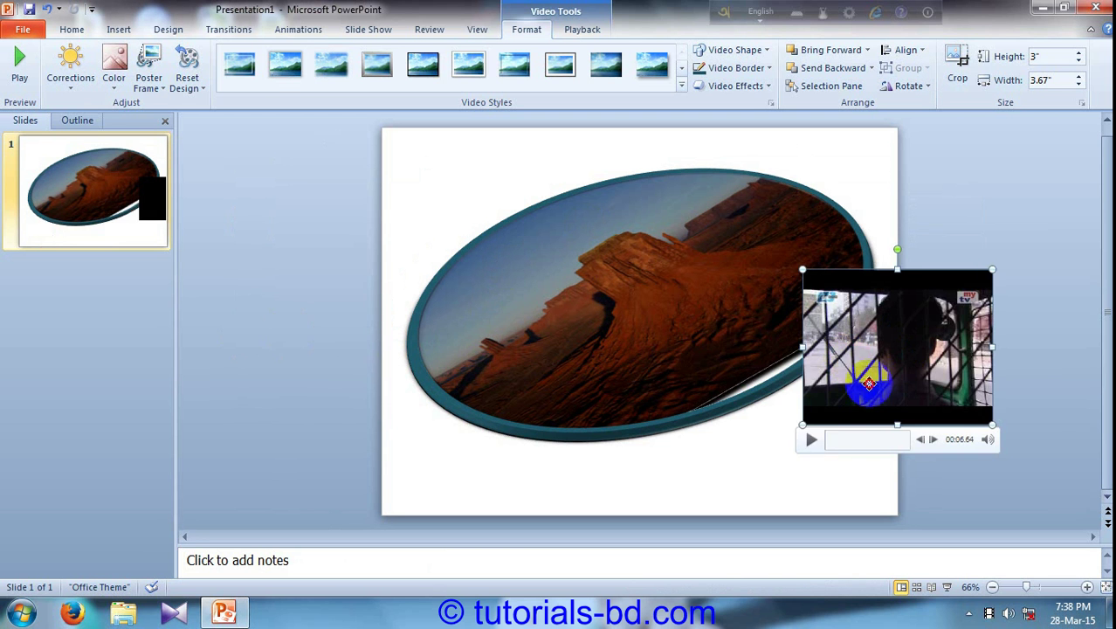
left_click_drag(870, 383, 736, 404)
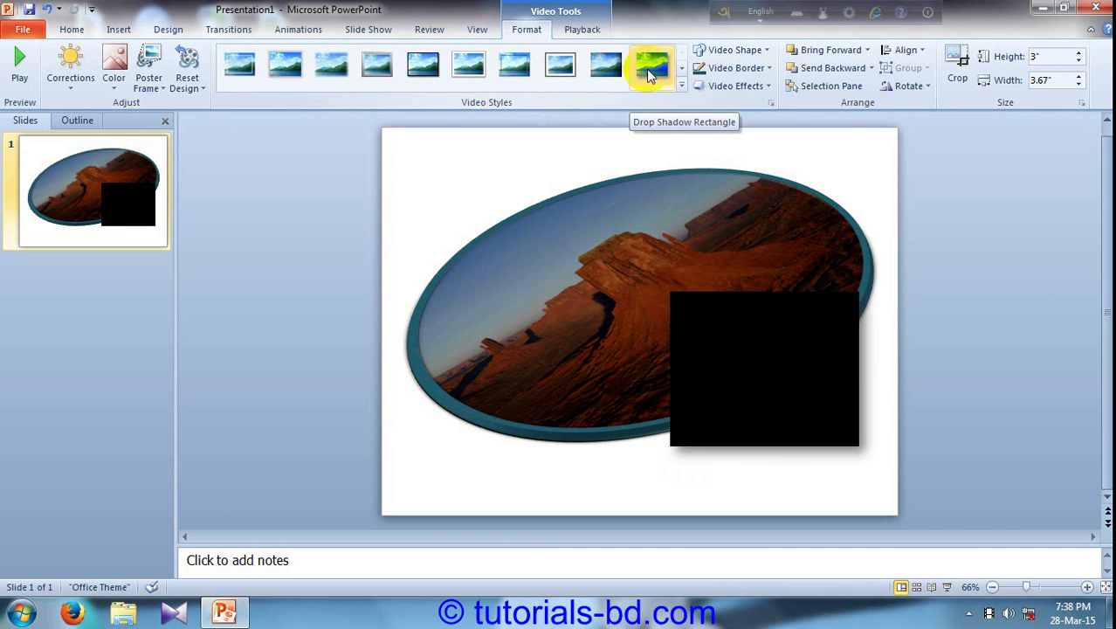
Preview the Video Styles gallery, close it unchanged, and bring up the Playback options
left_click(682, 85)
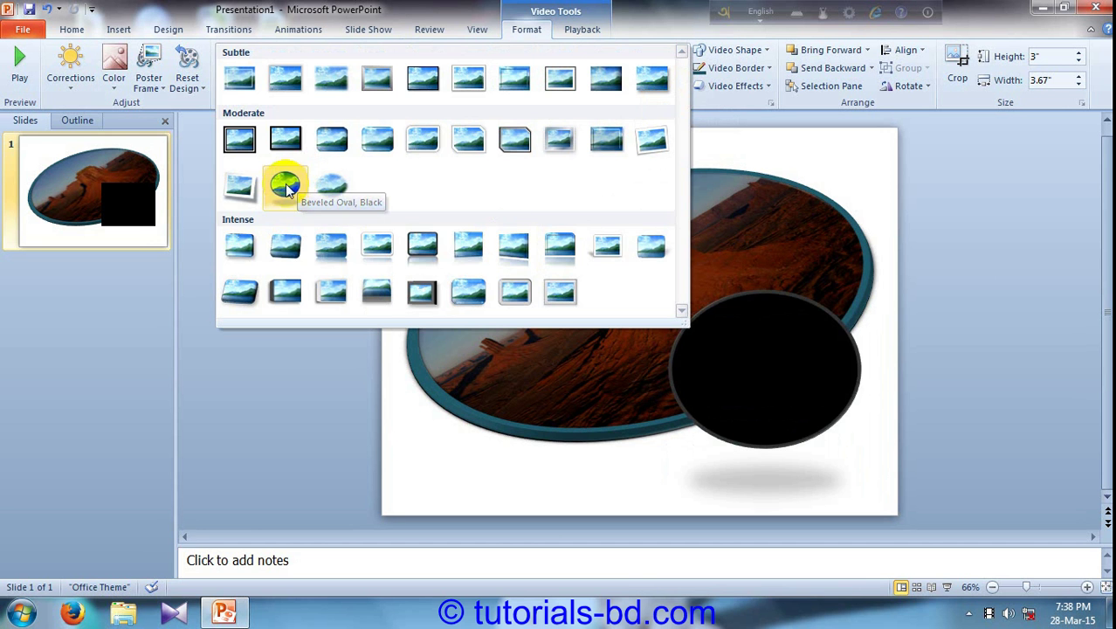
left_click(157, 366)
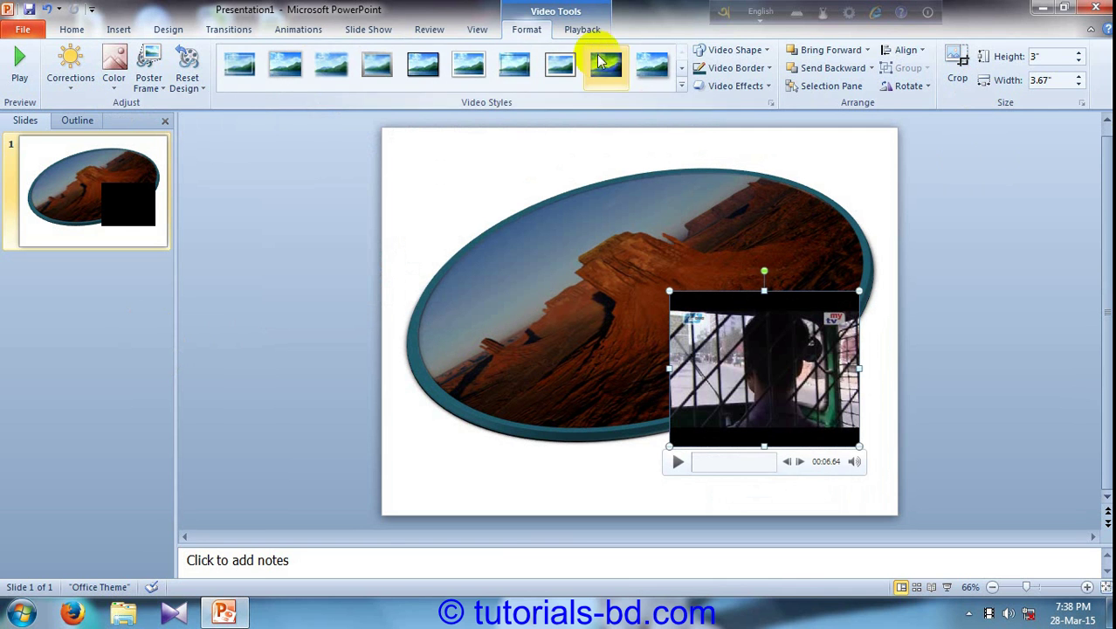
left_click(584, 33)
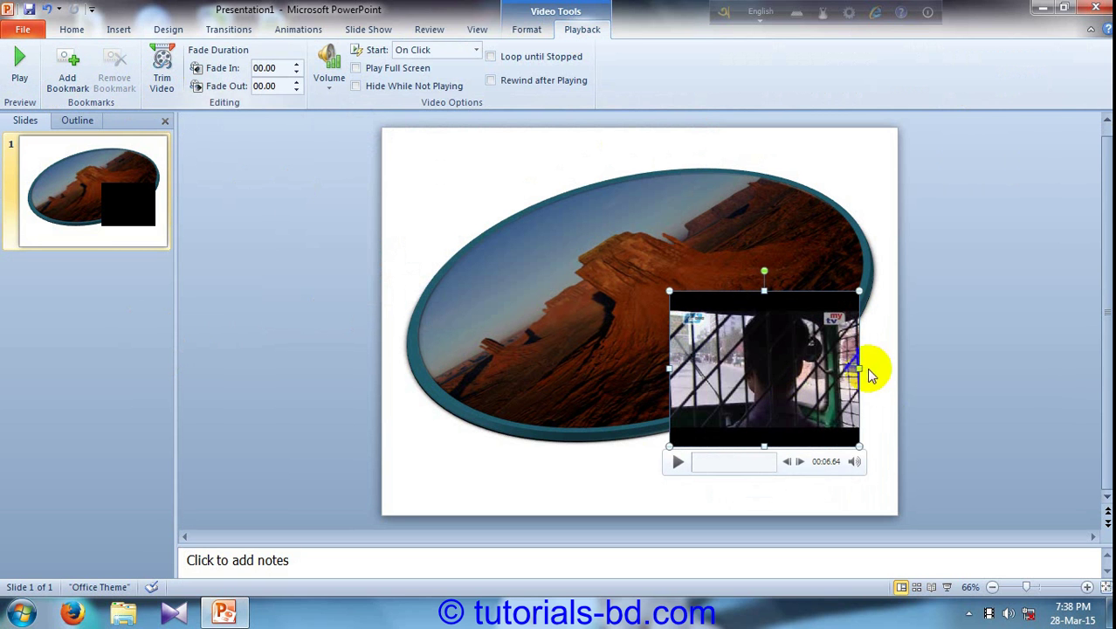
left_click(760, 399)
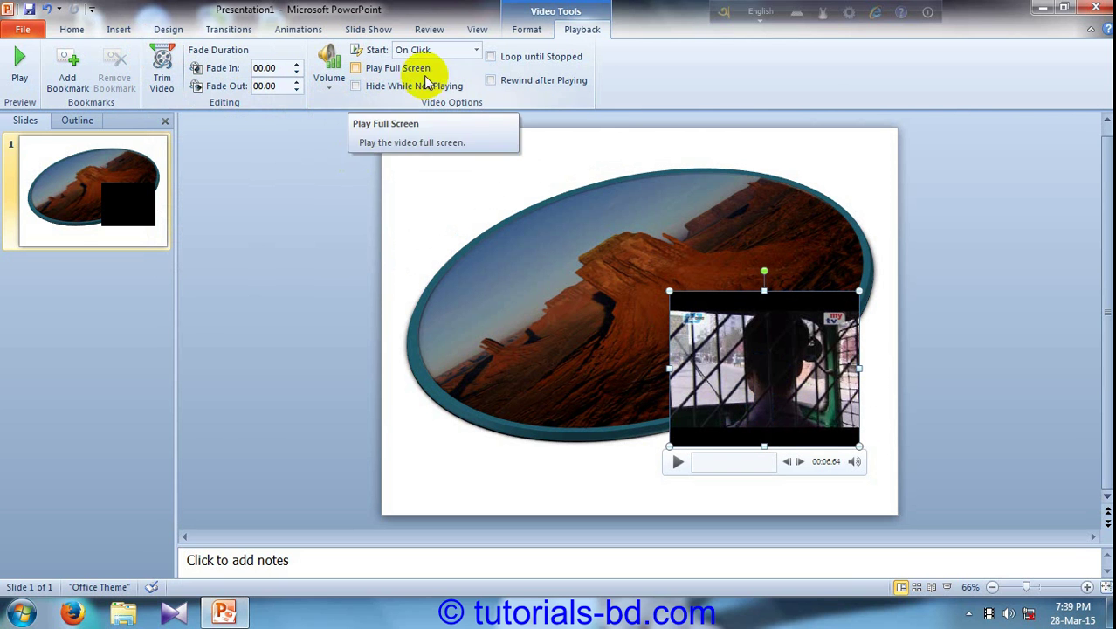
left_click(791, 406)
left_click(669, 349)
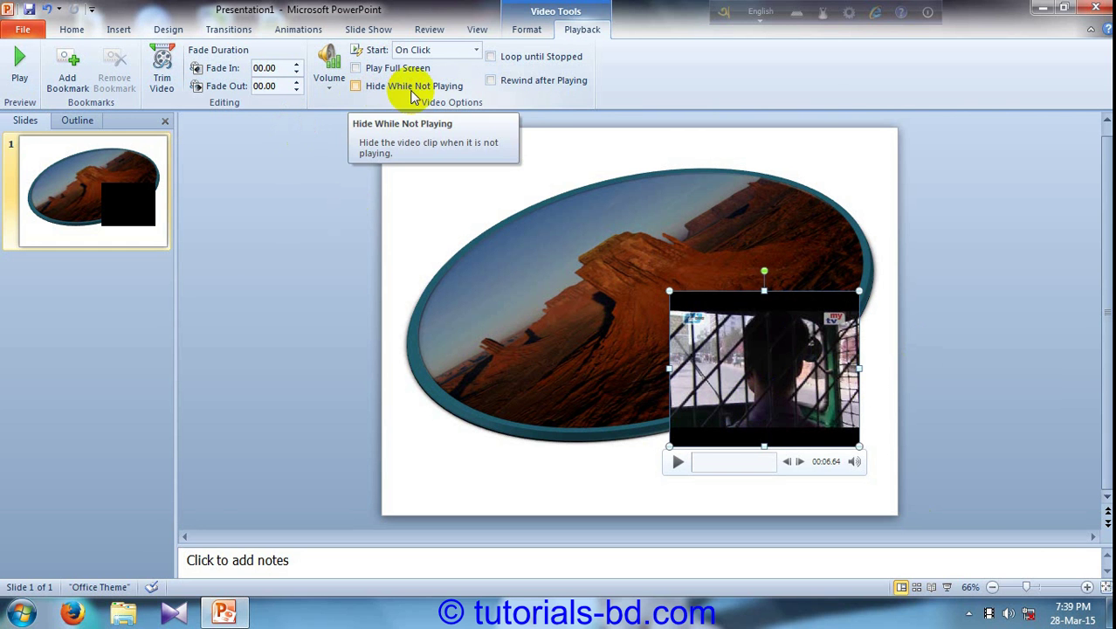
left_click(738, 415)
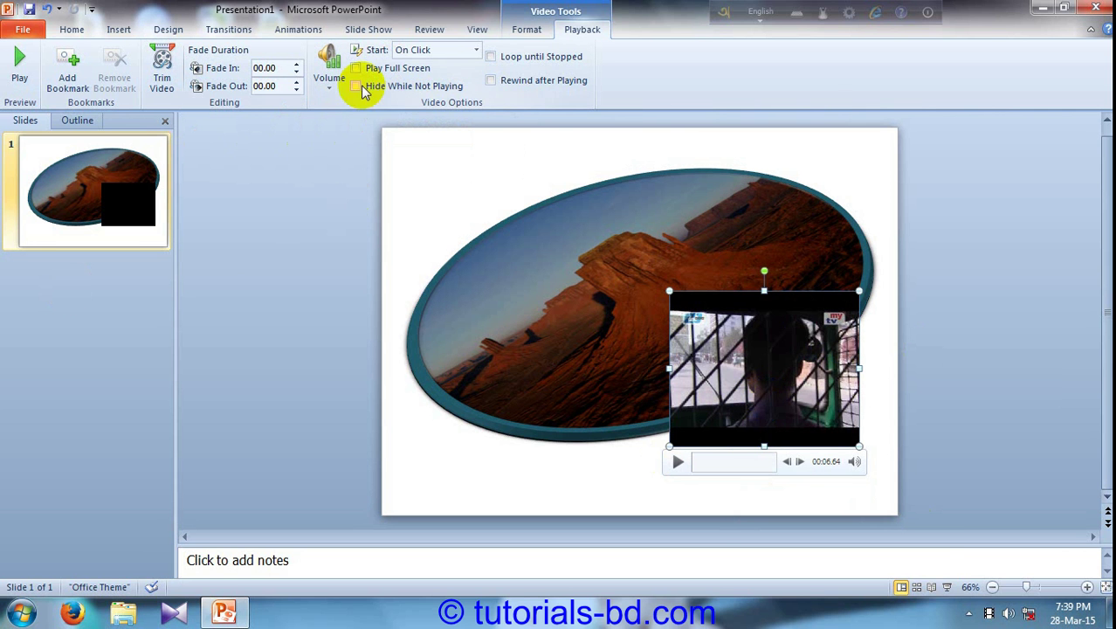
left_click(819, 426)
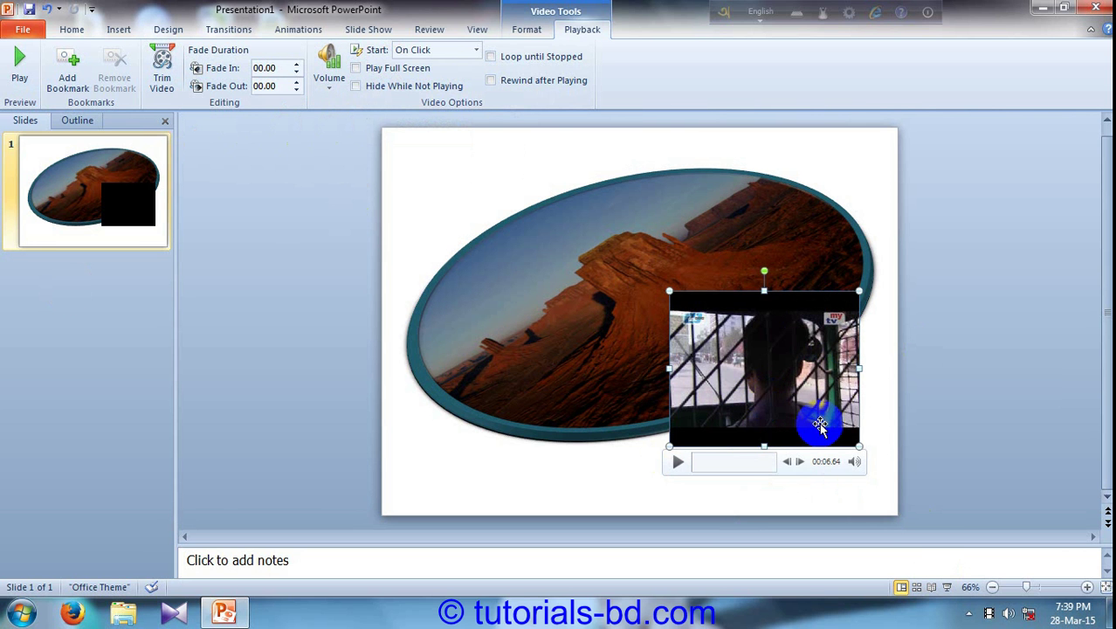
Shift the video right and slightly lower, then review the Loop until Stopped and Fade options
left_click_drag(819, 425, 875, 404)
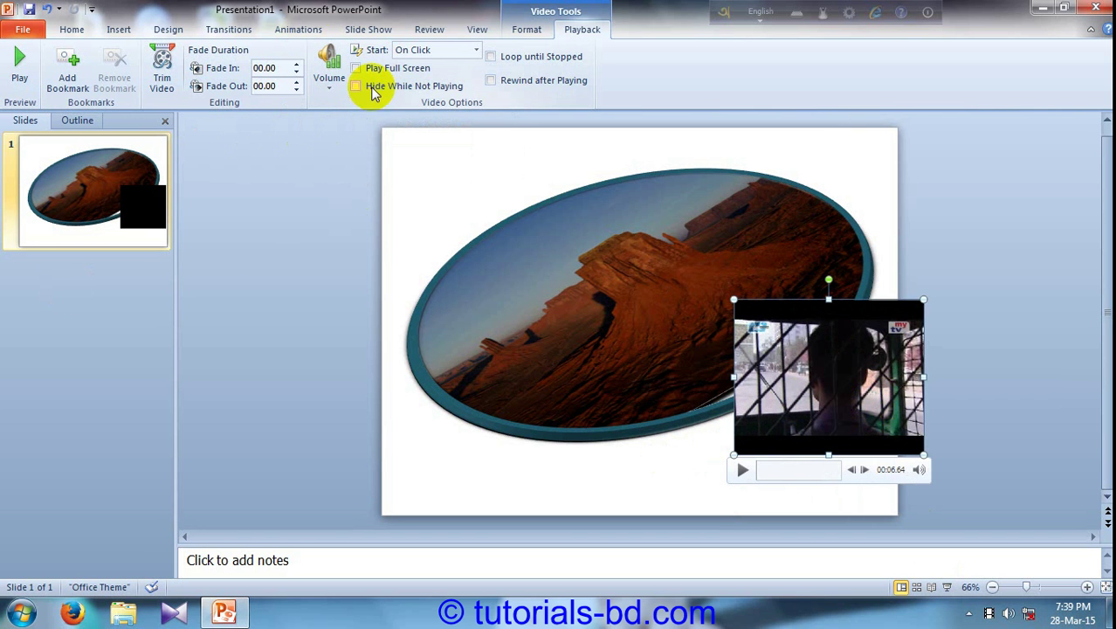
left_click(902, 356)
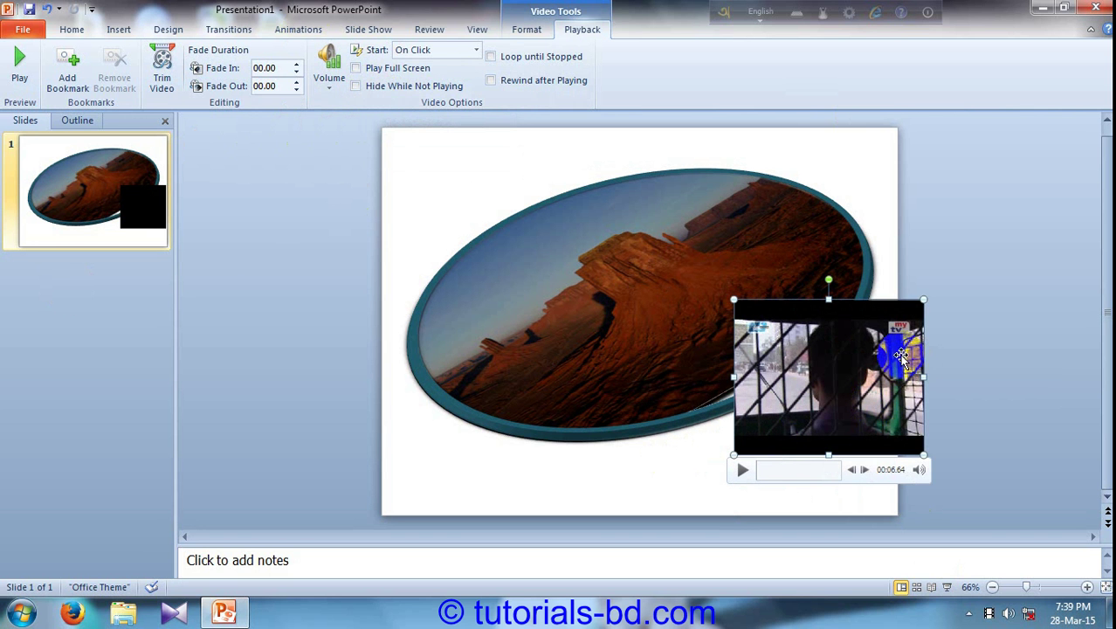
left_click(929, 436)
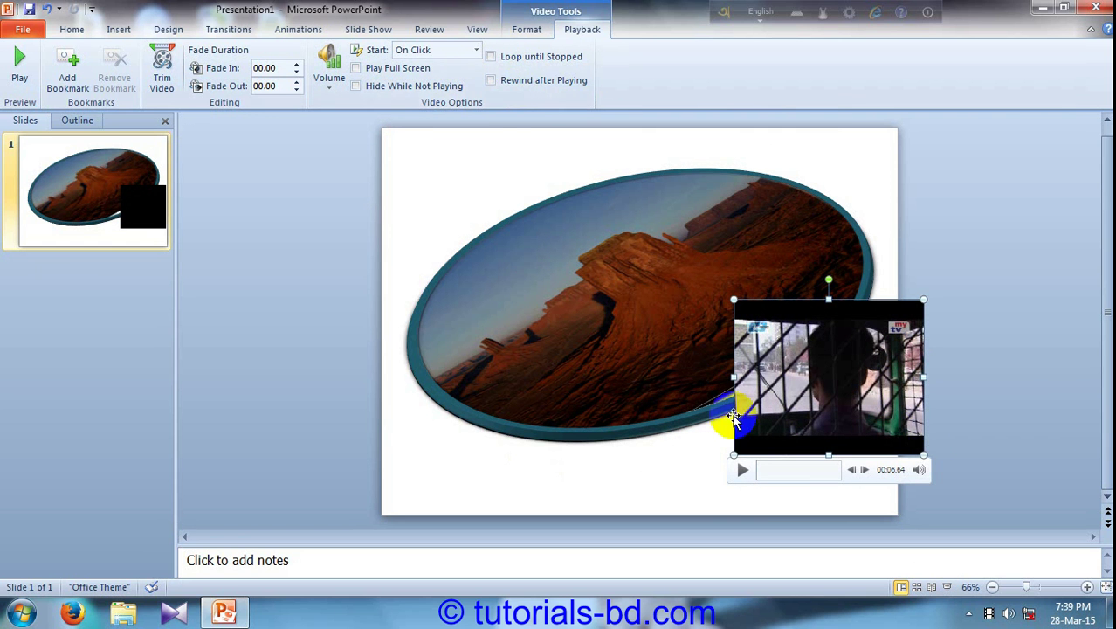
left_click(708, 403)
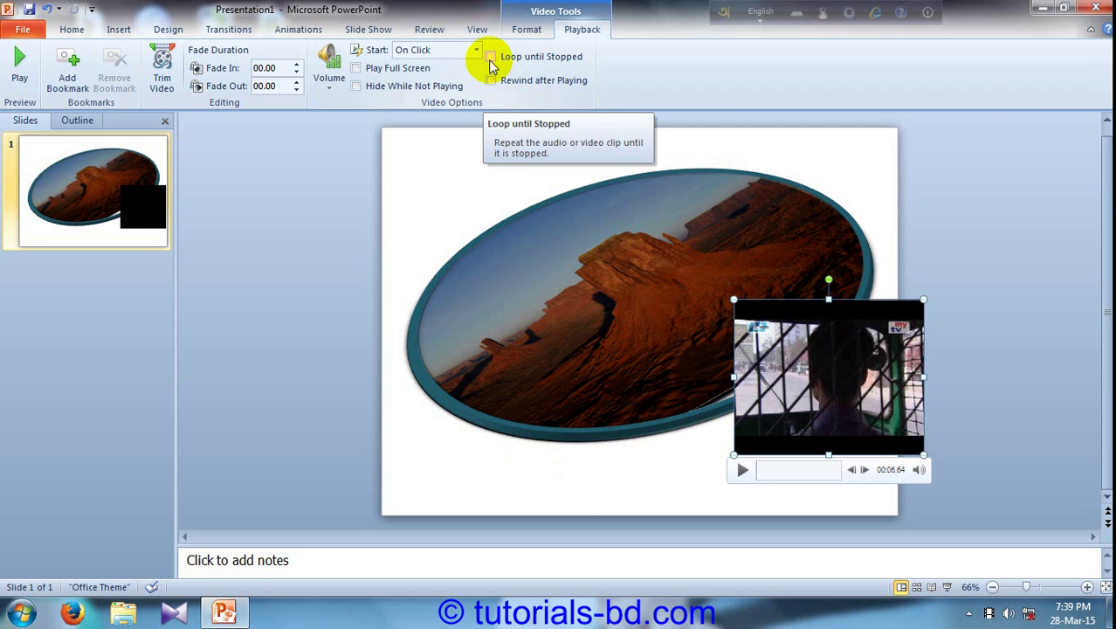
left_click(852, 456)
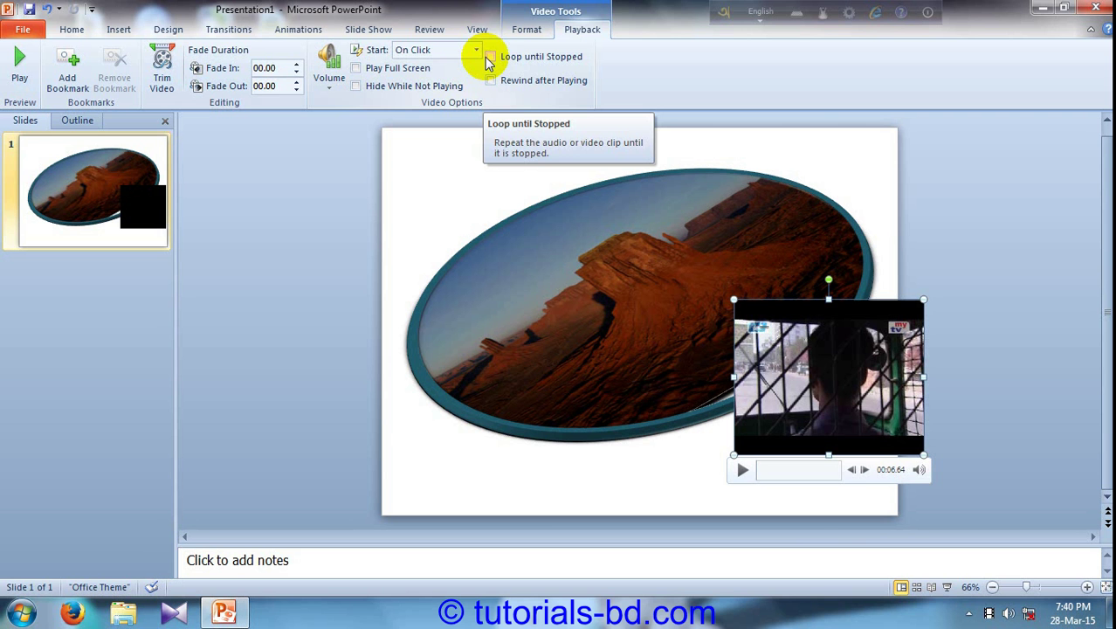
Reposition the video a few more times, then delete it from the slide
left_click_drag(805, 432, 868, 423)
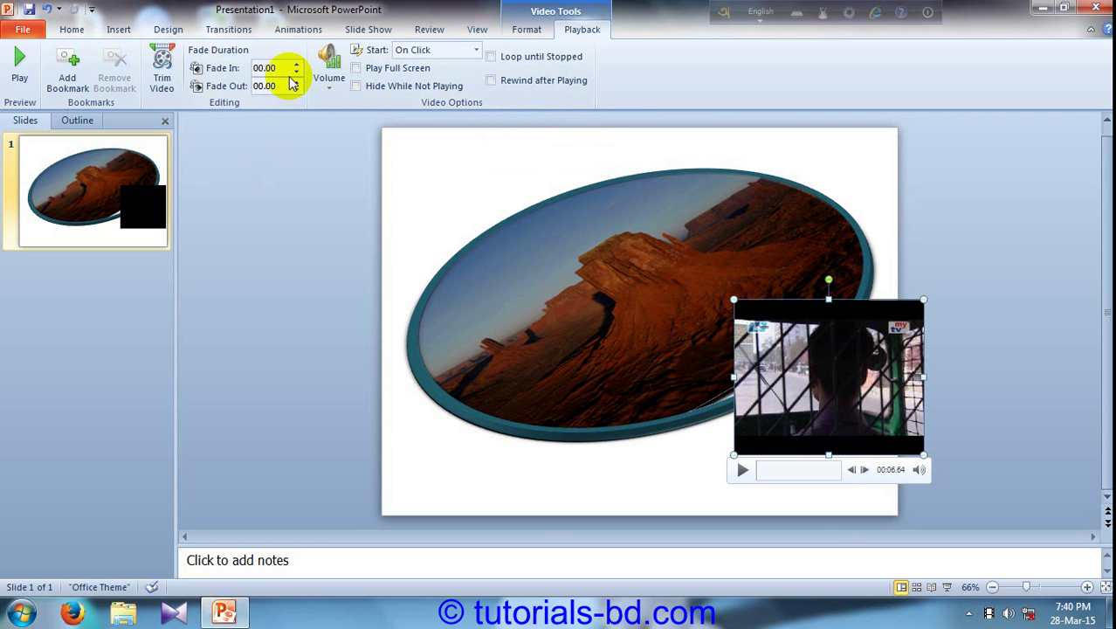
left_click(772, 374)
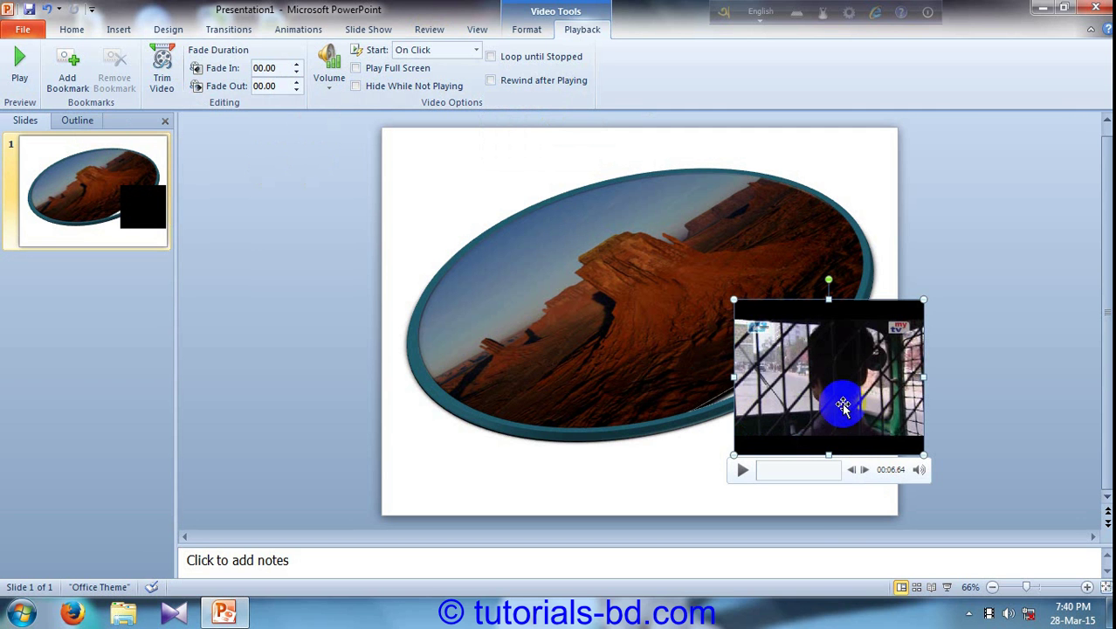
left_click_drag(843, 404, 832, 409)
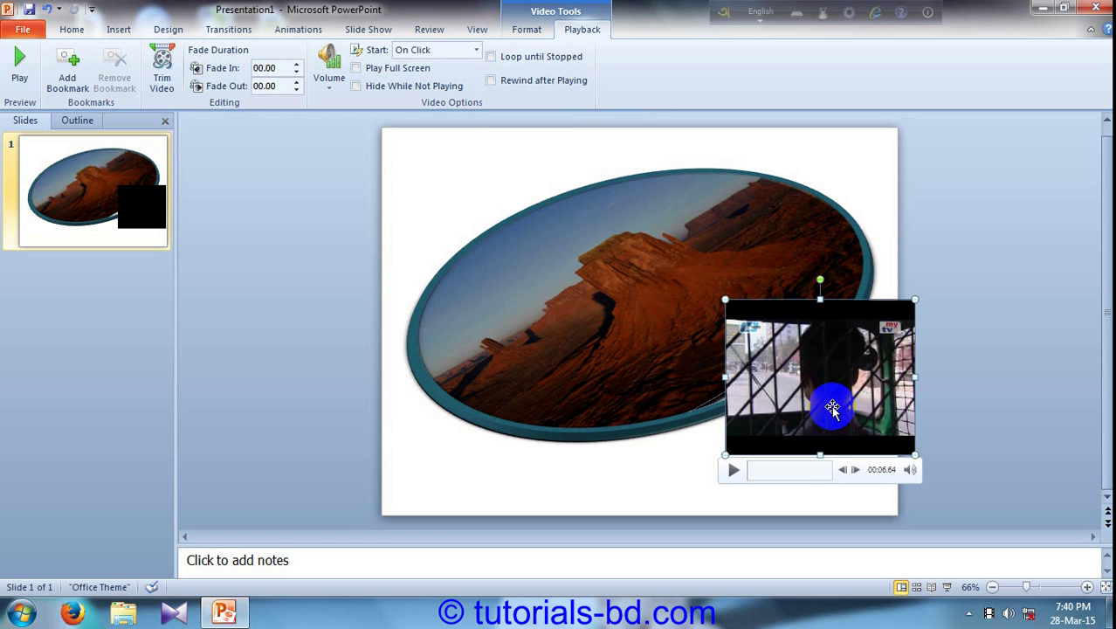
key("Delete")
Delete the oval photo, then start a Screenshot > Screen Clipping and cancel it
left_click(636, 304)
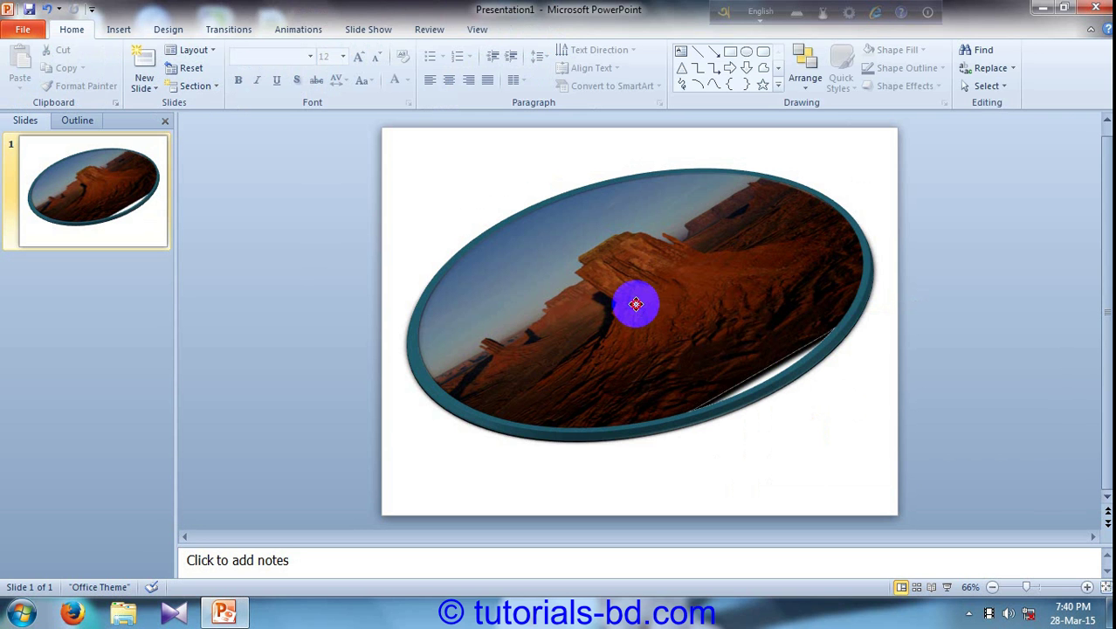
key("Delete")
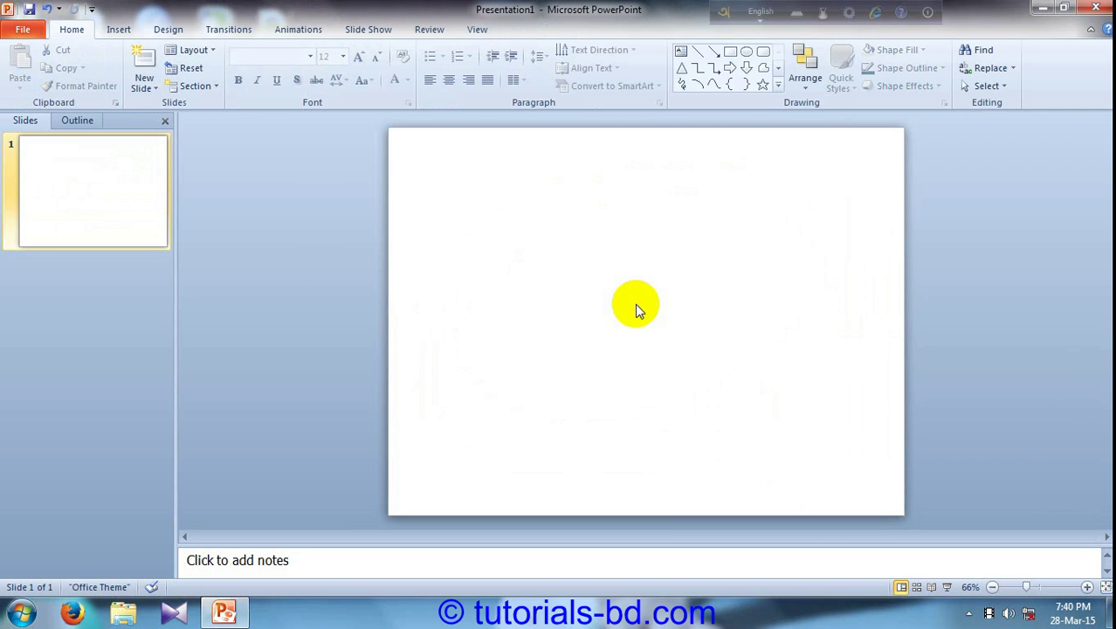
left_click(117, 34)
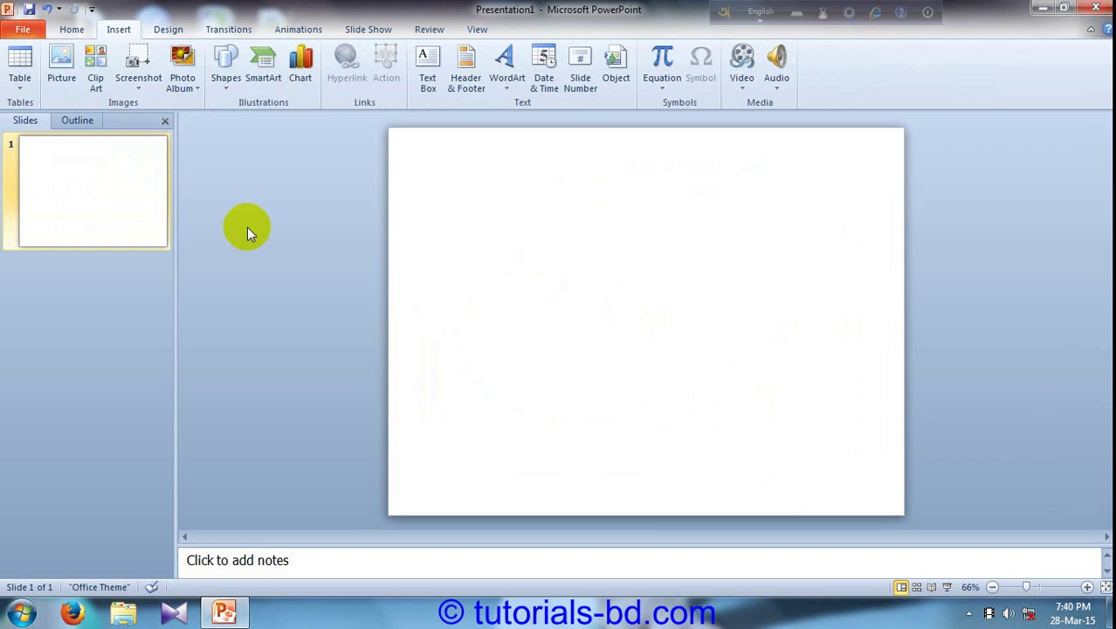
left_click(138, 87)
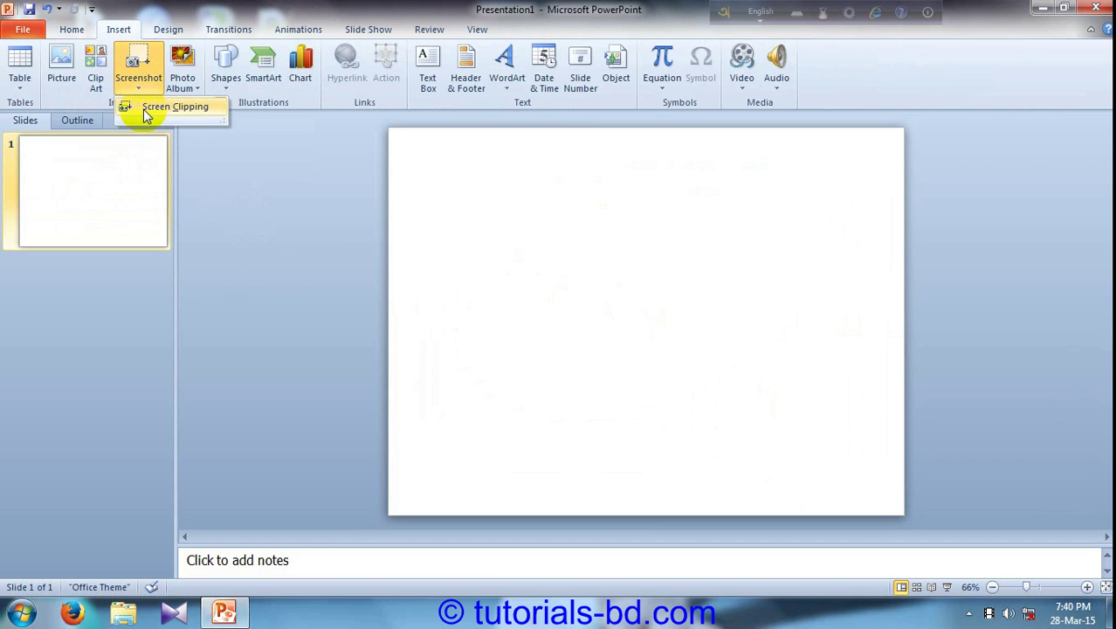
left_click(144, 111)
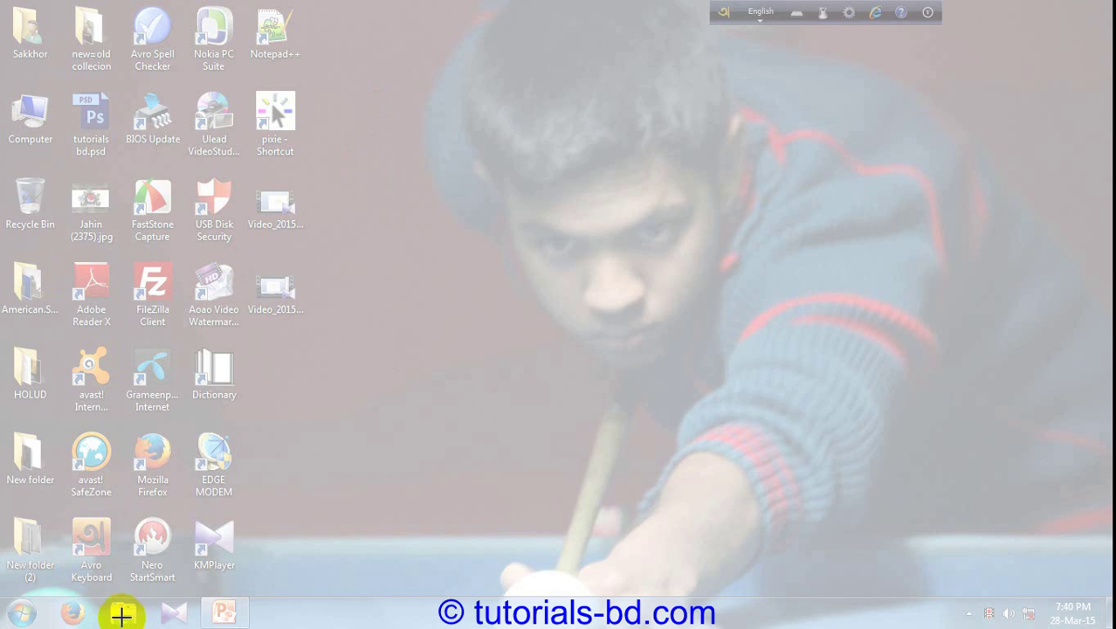
left_click(361, 106)
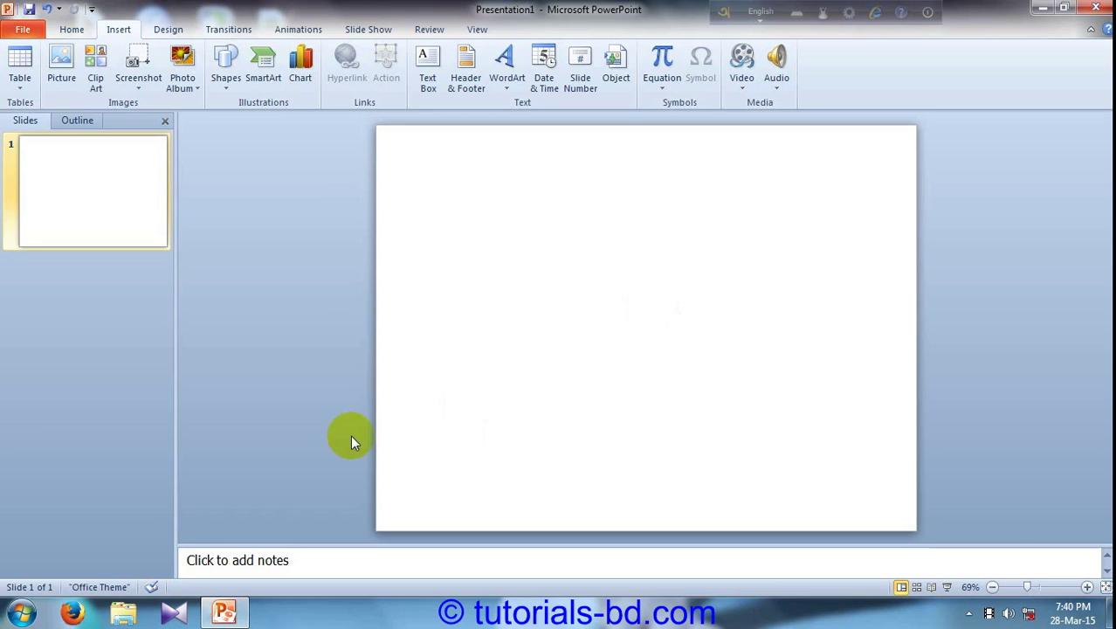
left_click(139, 83)
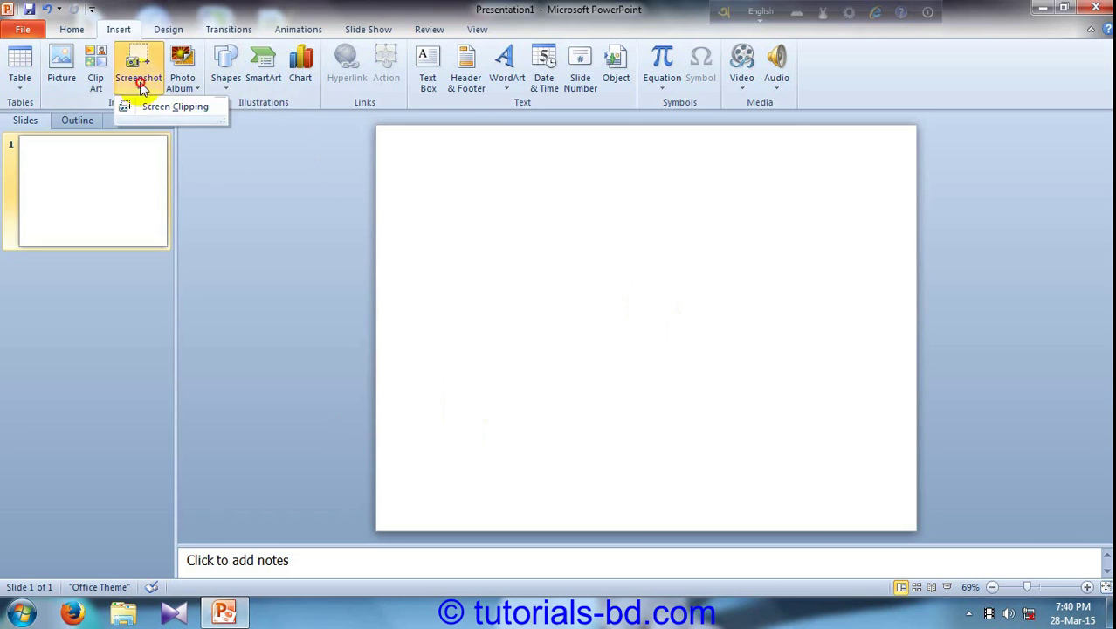
left_click(144, 107)
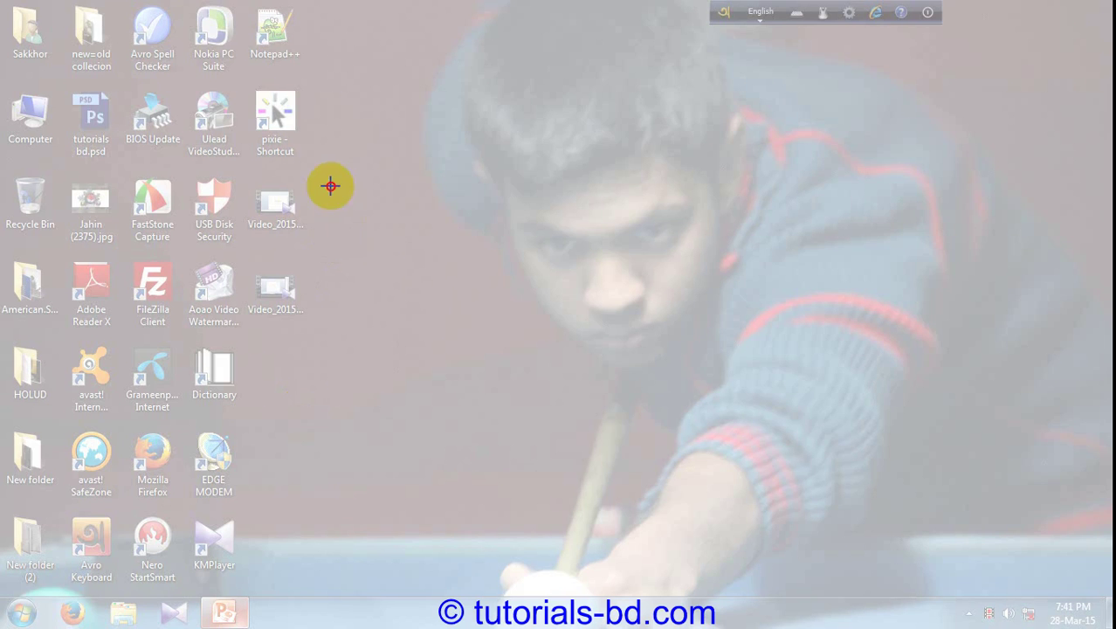
mouse_move(331, 186)
left_mouse_down()
mouse_move(825, 546)
mouse_move(890, 566)
left_mouse_up()
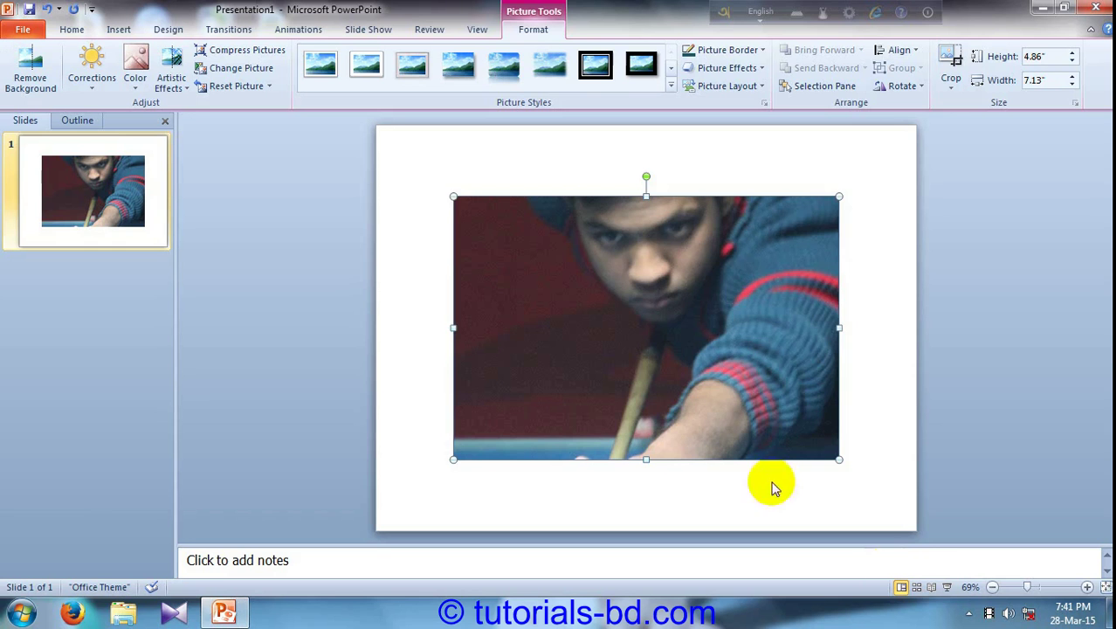
left_click_drag(636, 355, 536, 300)
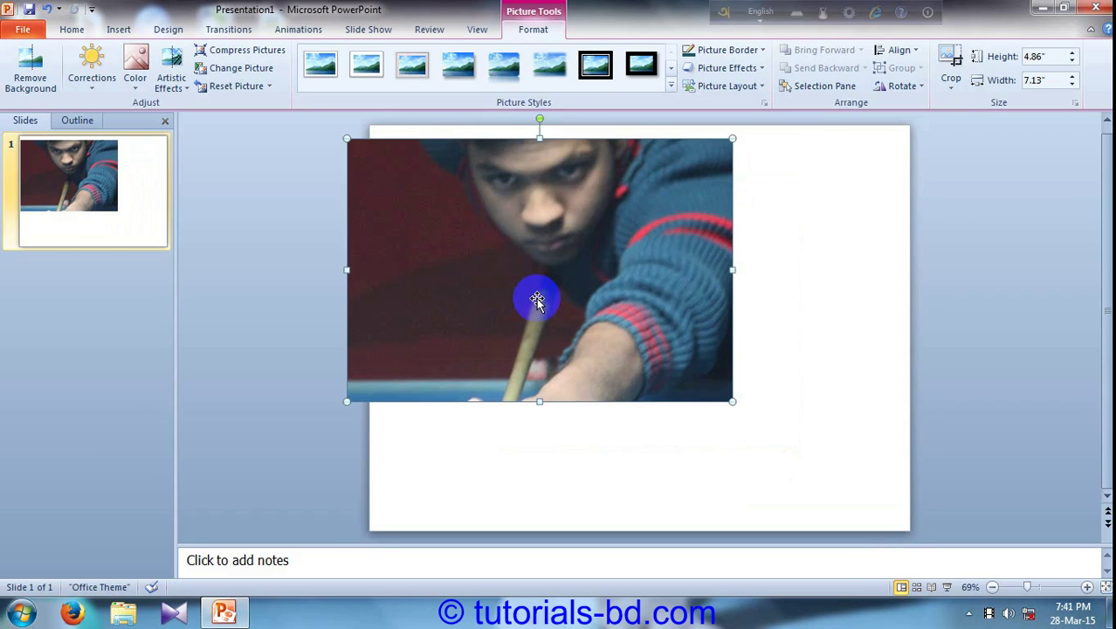
key("Delete")
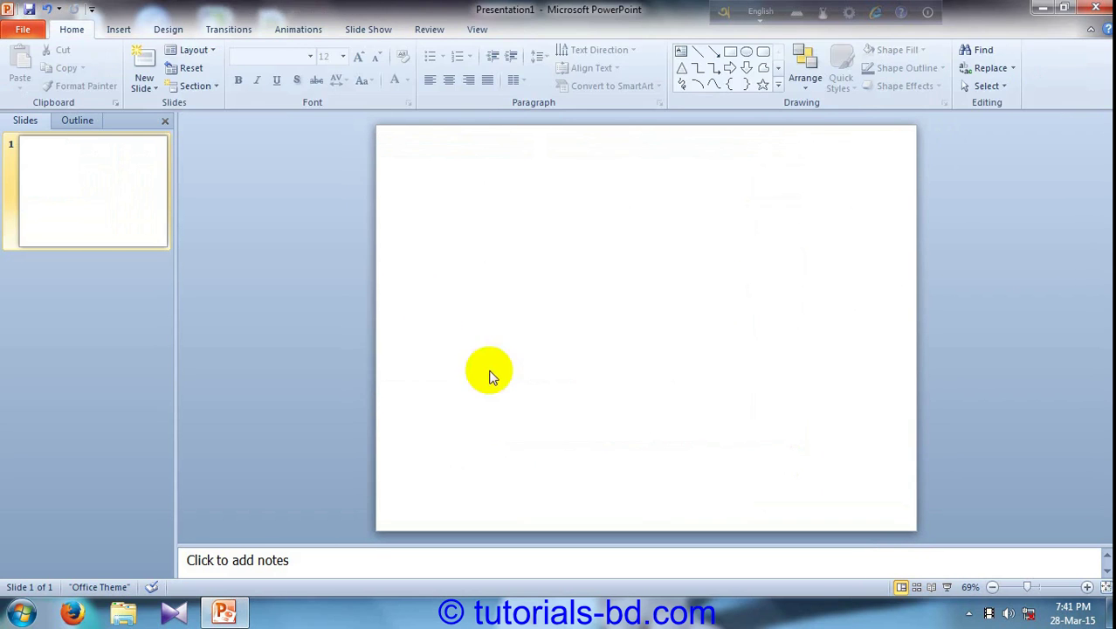
left_click(118, 30)
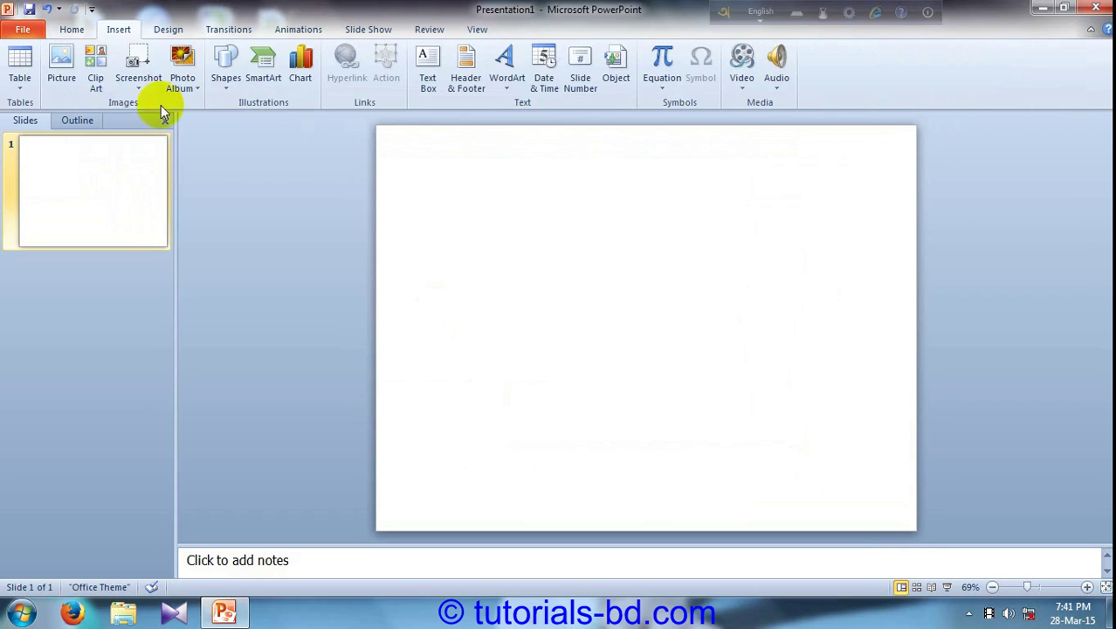
left_click(142, 89)
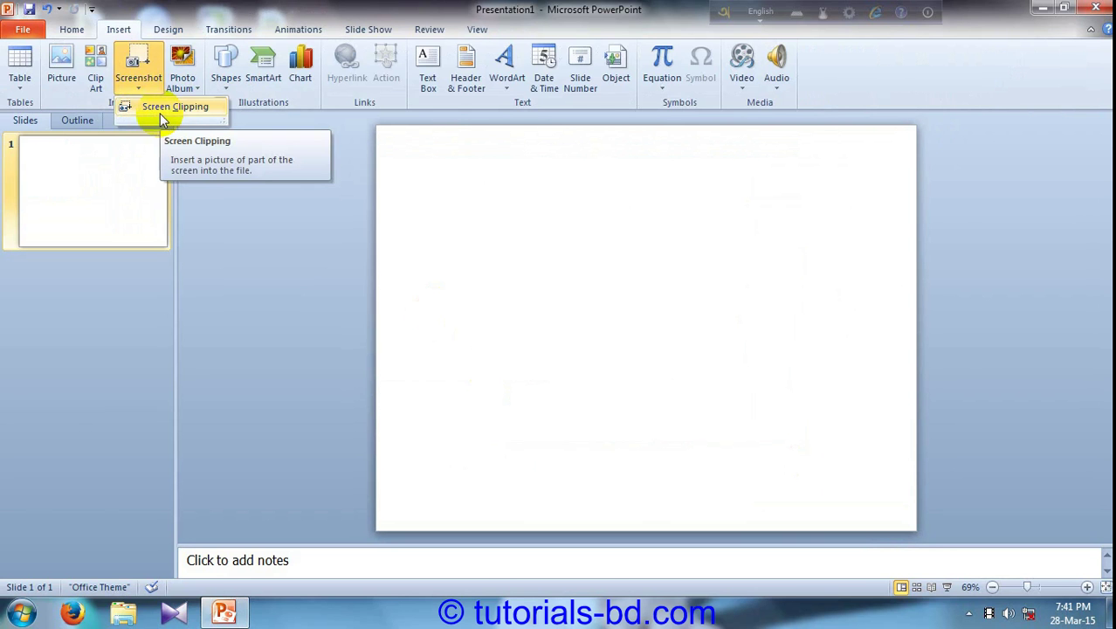
left_click(159, 113)
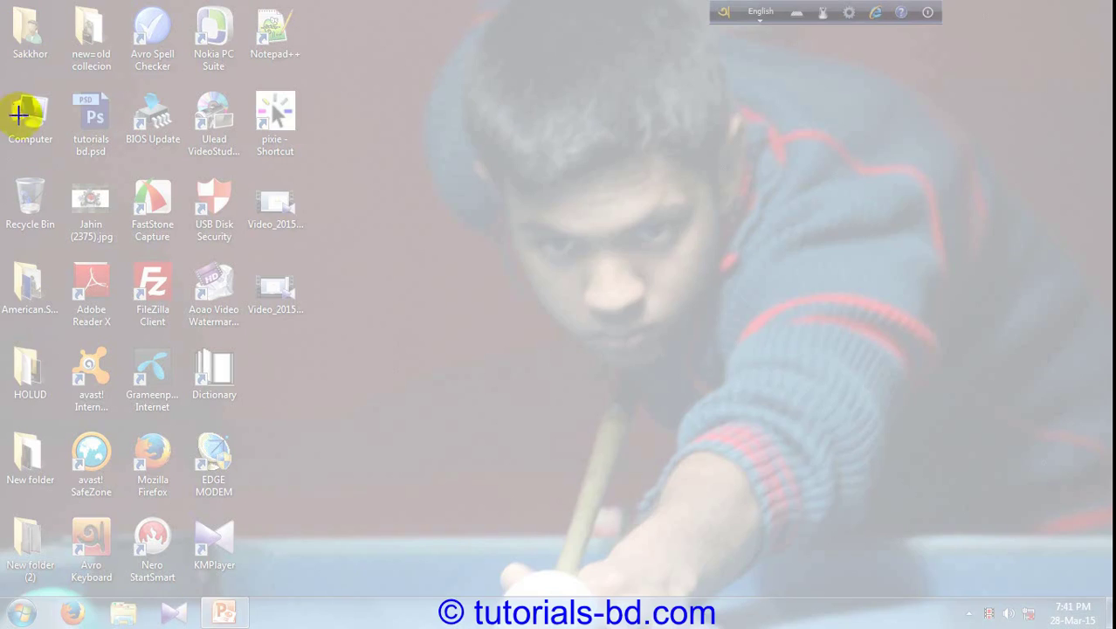
key("Escape")
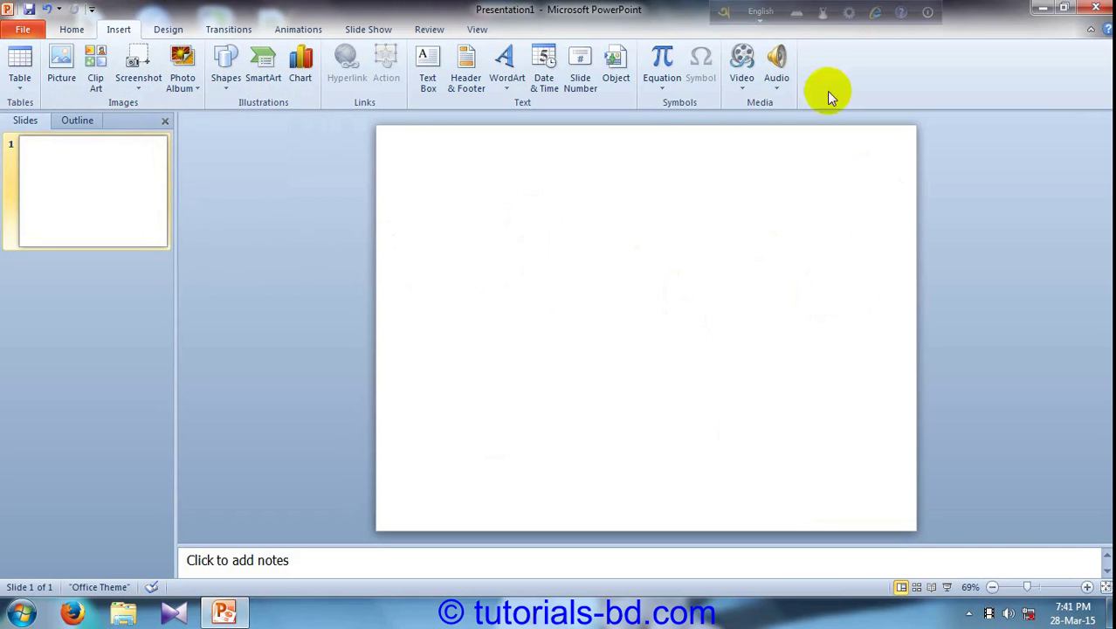
left_click(611, 74)
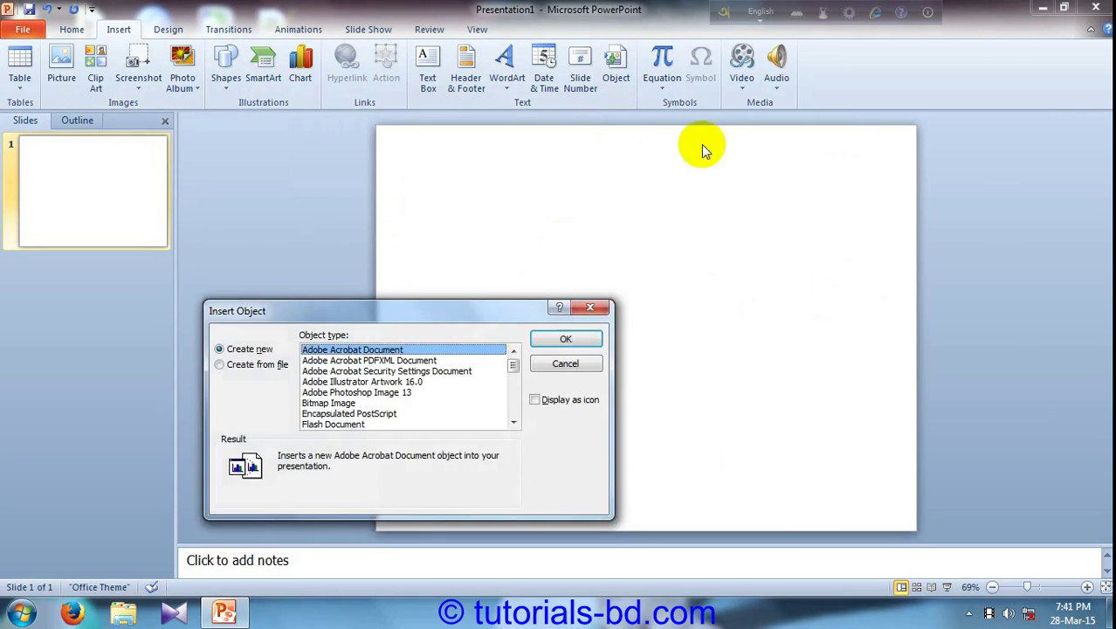
left_click_drag(385, 307, 520, 206)
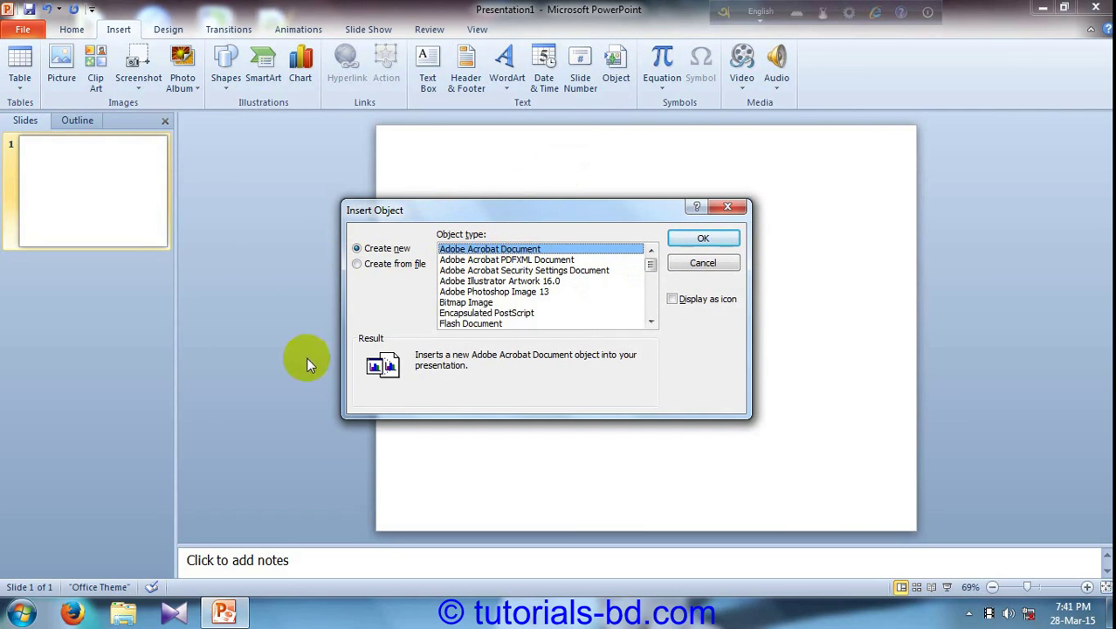
left_click(467, 302)
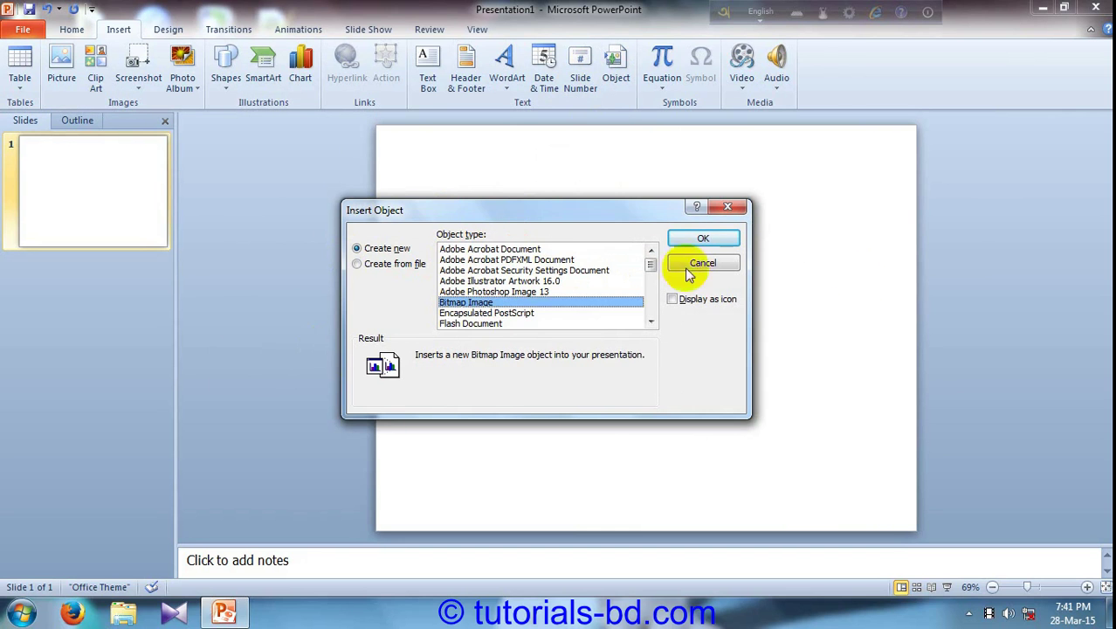
left_click(496, 325)
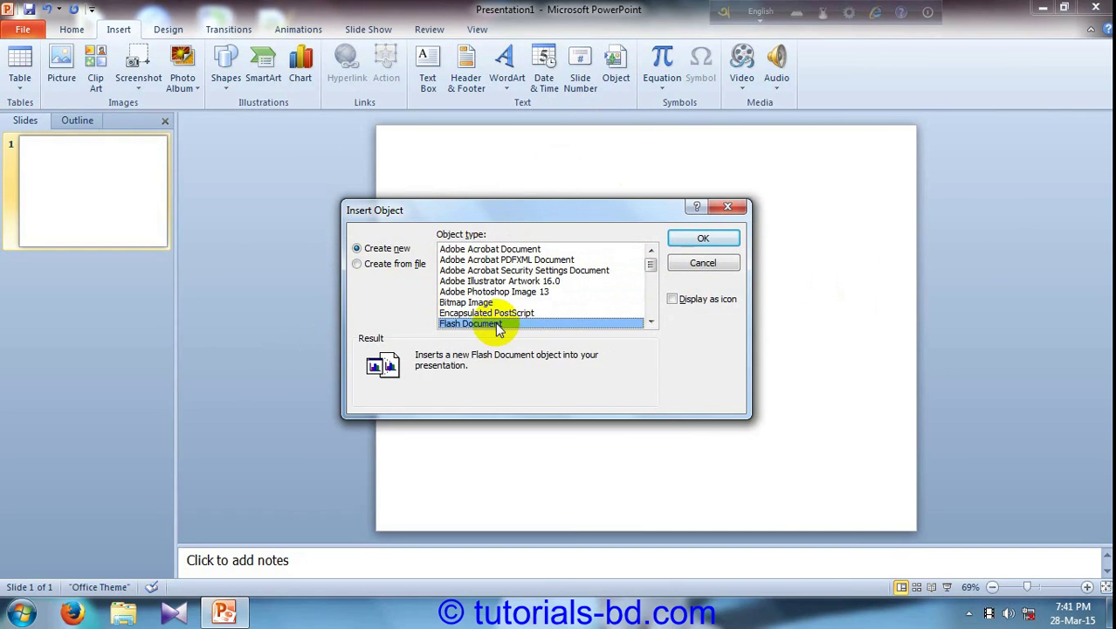
left_click(478, 303)
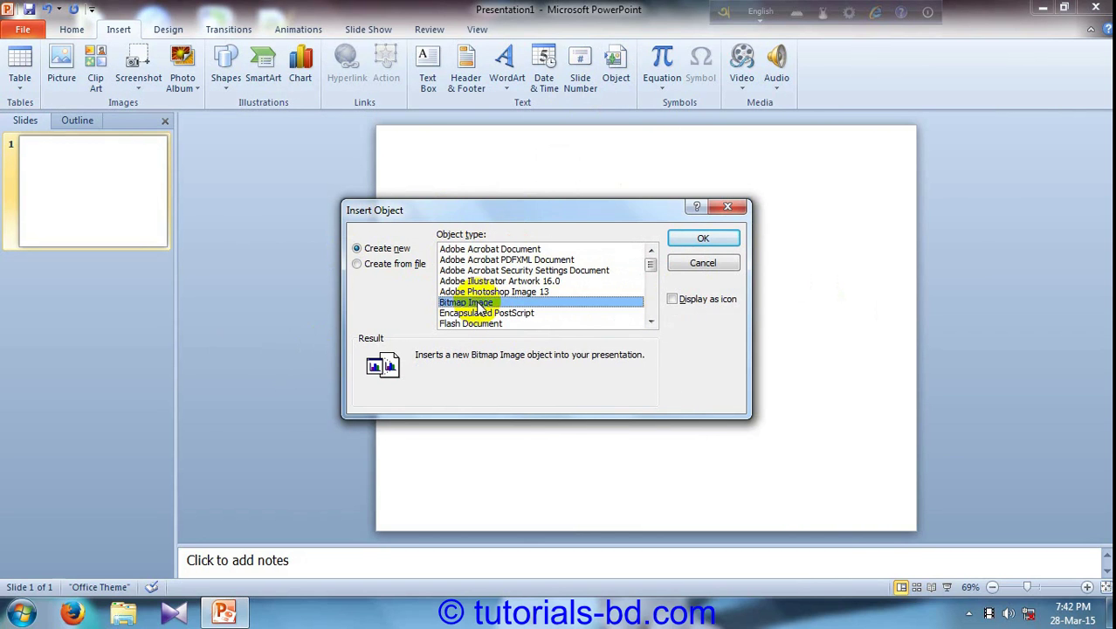
left_click(480, 282)
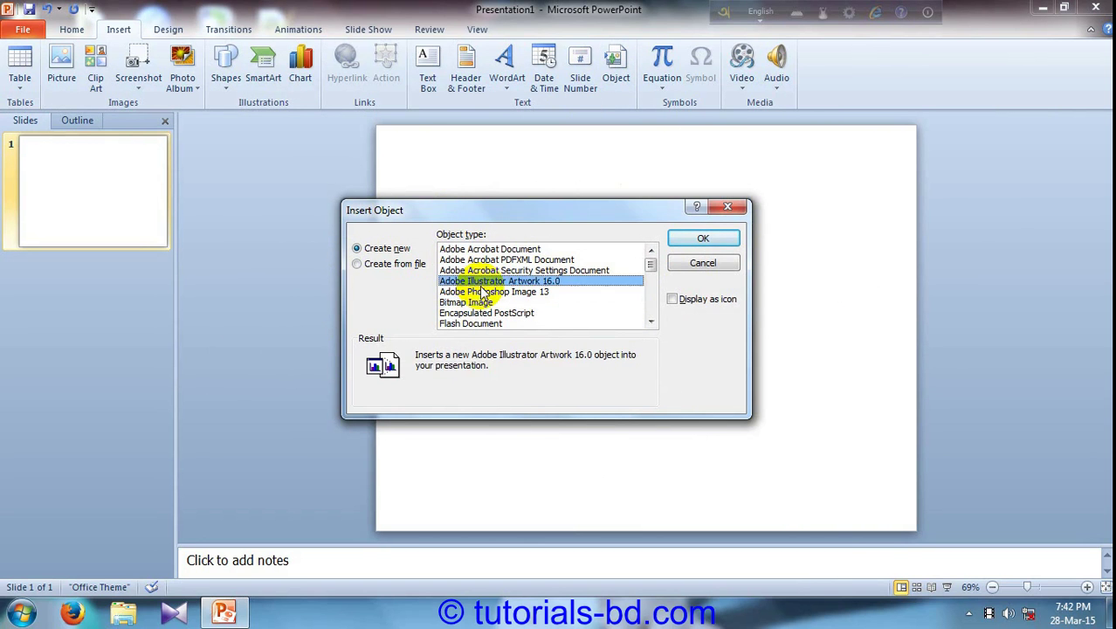
left_click(496, 249)
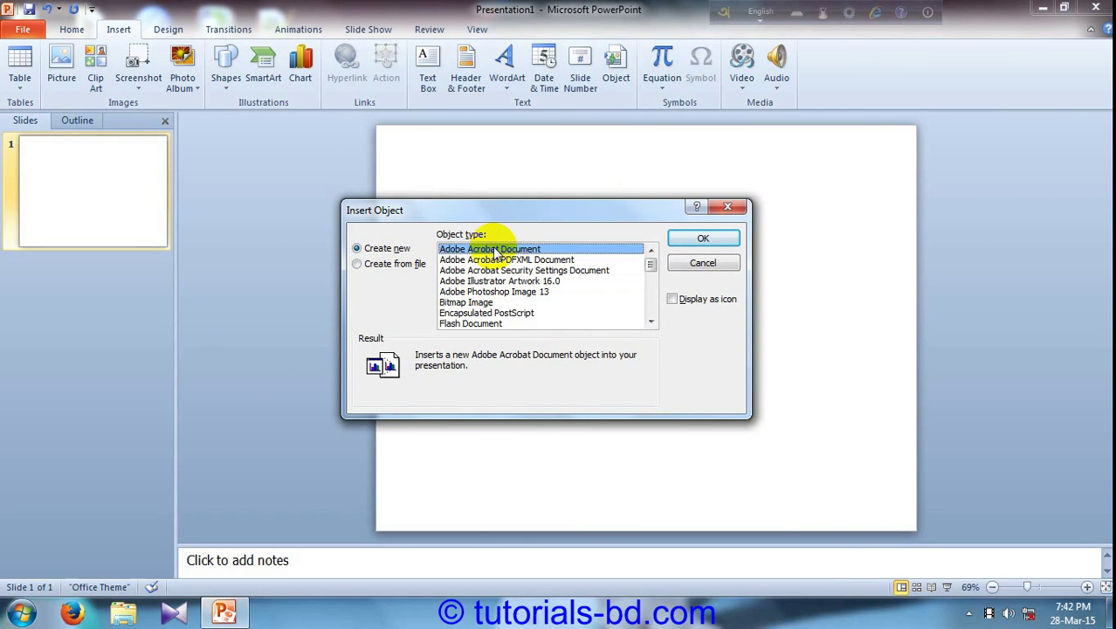
left_click(530, 260)
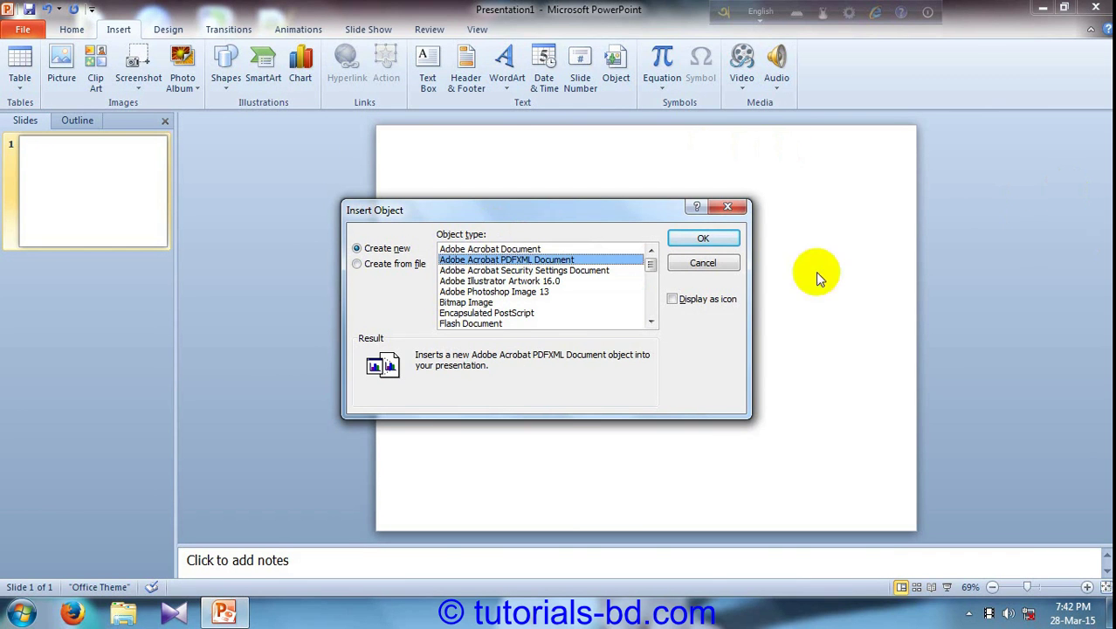
left_click(732, 270)
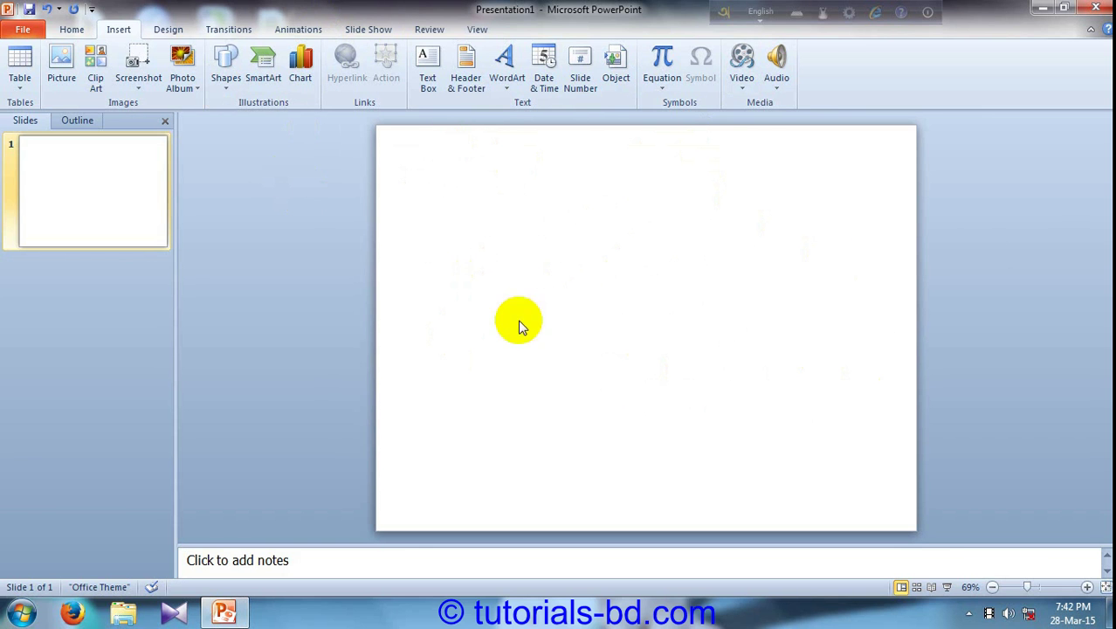
Add a Title and Content slide after slide 1 and place the cursor in its title
left_click(44, 166)
right_click(63, 263)
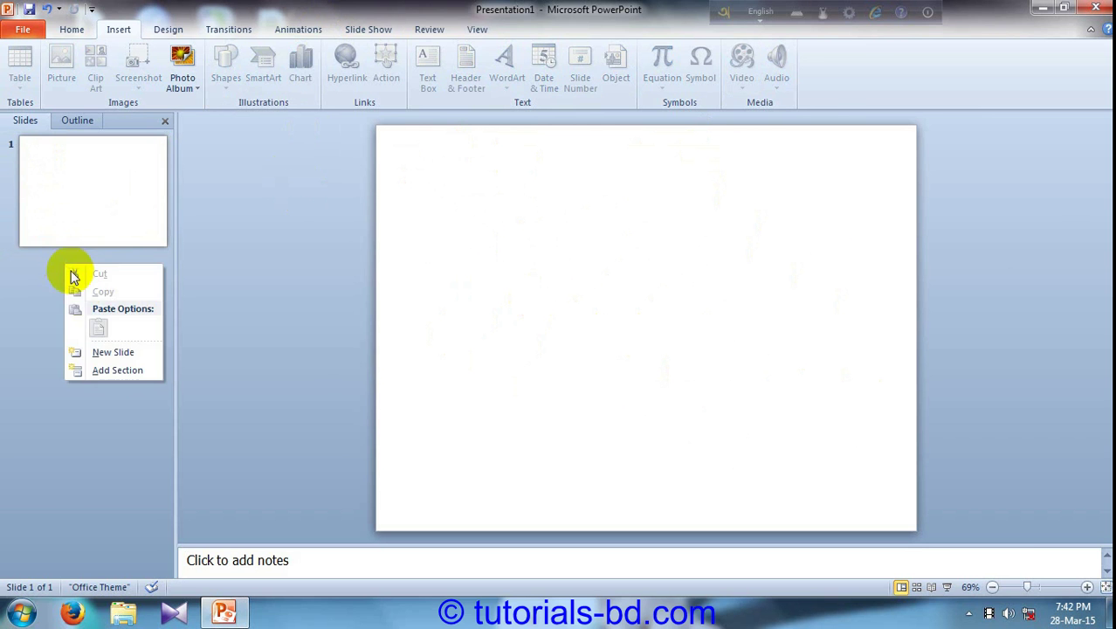
left_click(83, 353)
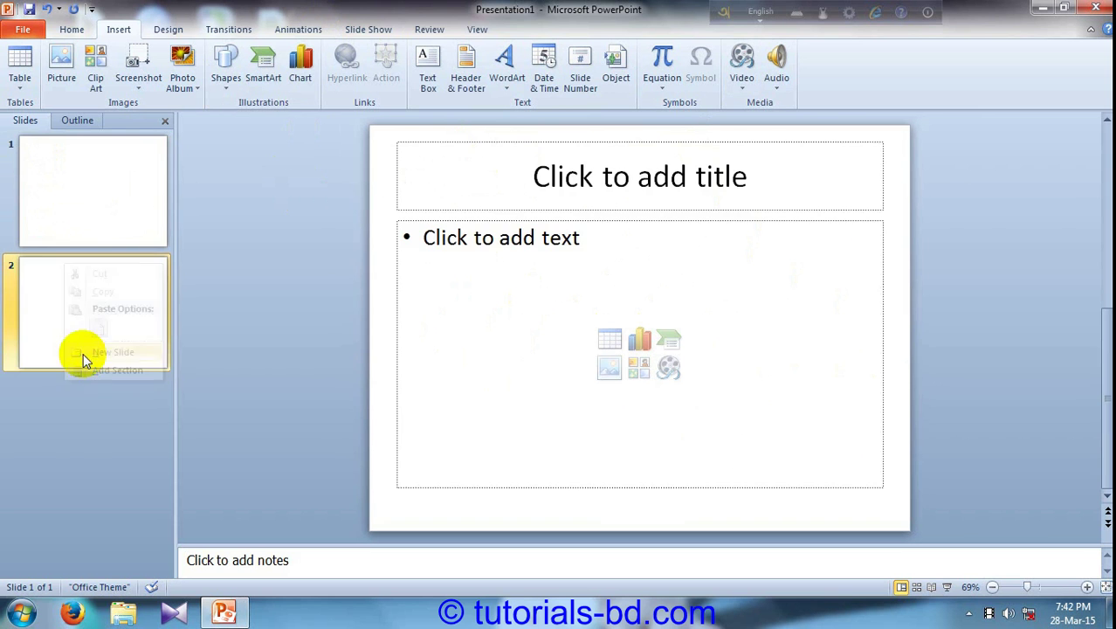
left_click(716, 353)
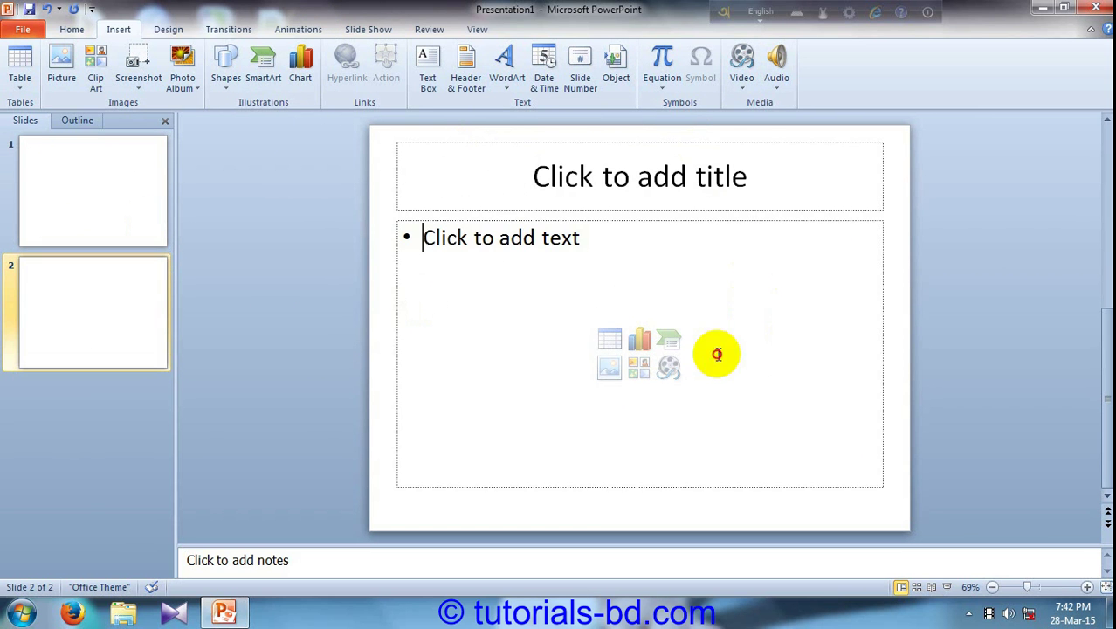
left_click(615, 182)
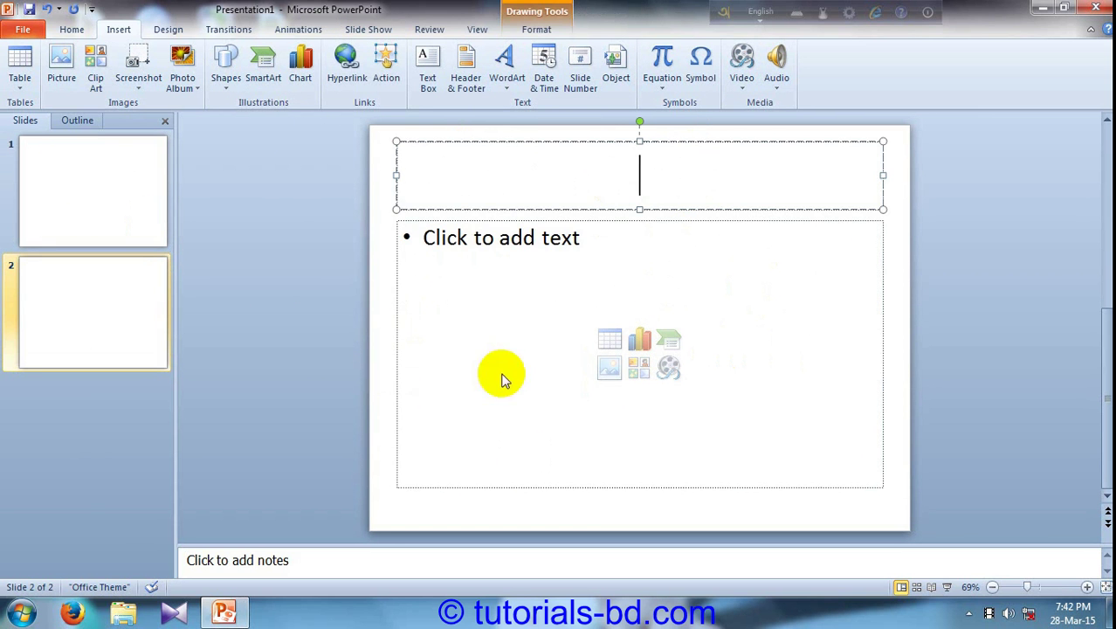